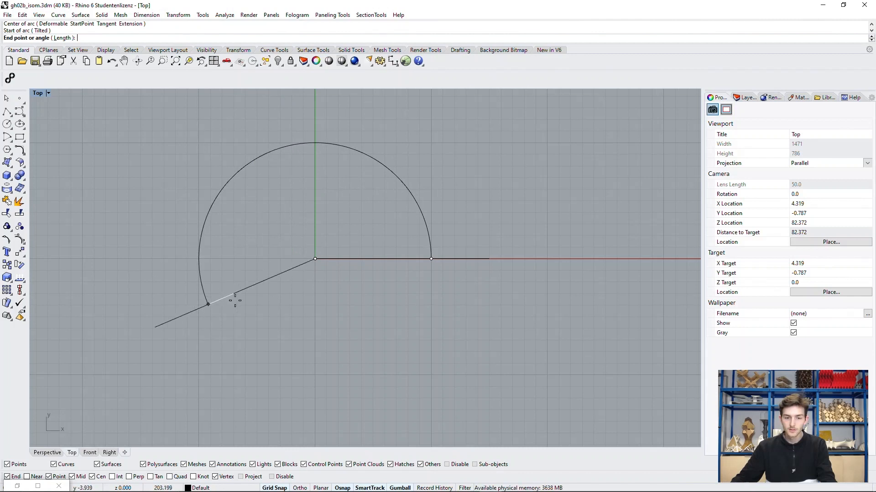
# Step: Finish the arc centred on the origin by setting its end point straight below the centre, at 270 degrees
pyautogui.press('shift')
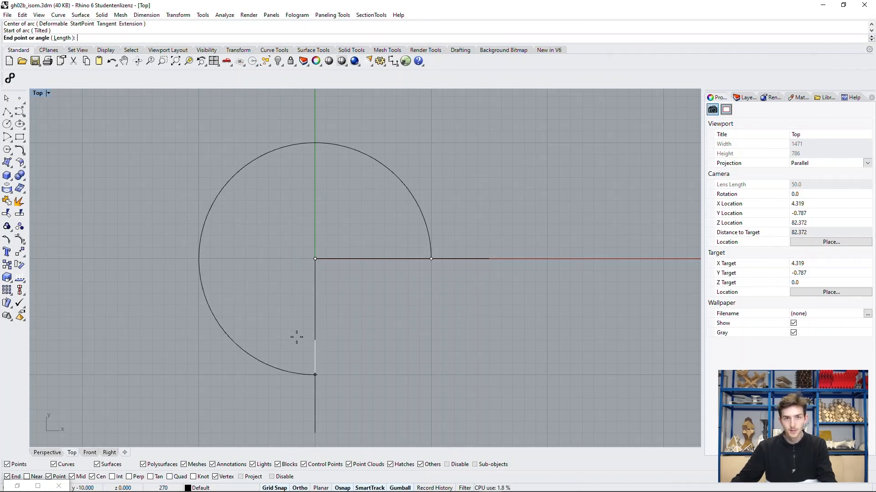
pyautogui.click(296, 338)
pyautogui.scroll(-2, 435, 319)
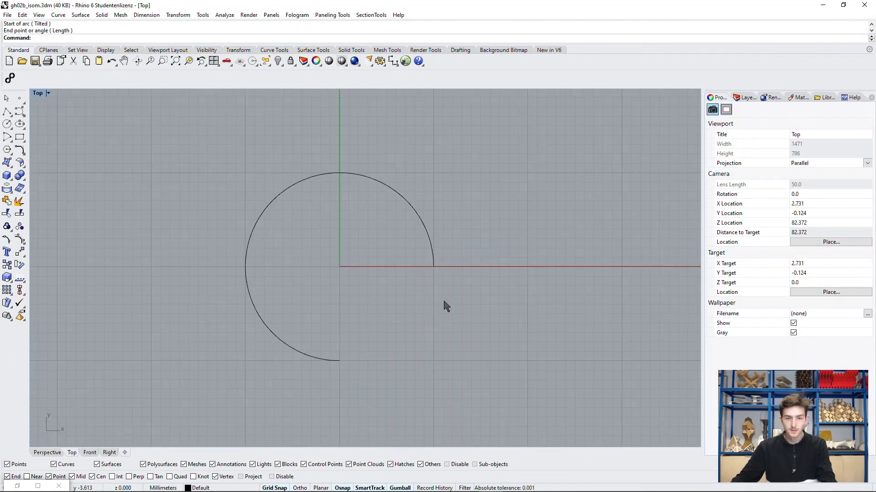
pyautogui.moveTo(446, 305); pyautogui.dragTo(434, 266, button='right')
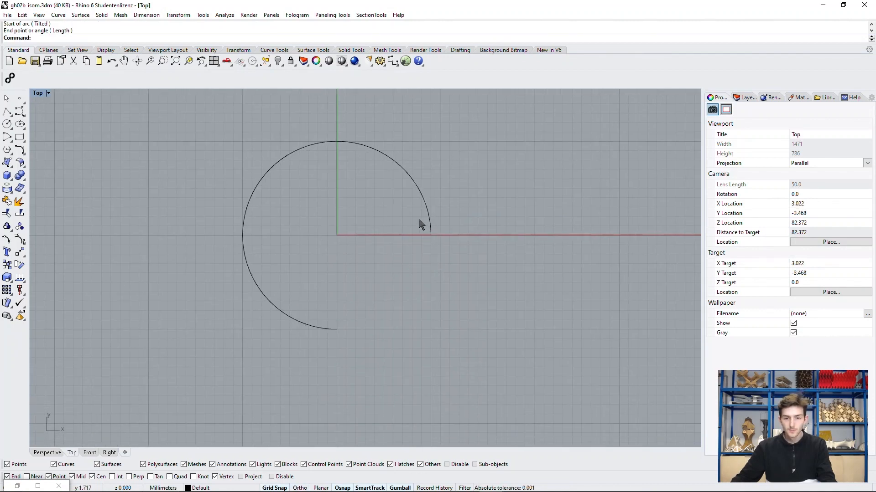
# Step: Draw a semicircular arc centred on the origin from the first arc's start point on the X axis, ending at 180 degrees
pyautogui.rightClick(380, 237)
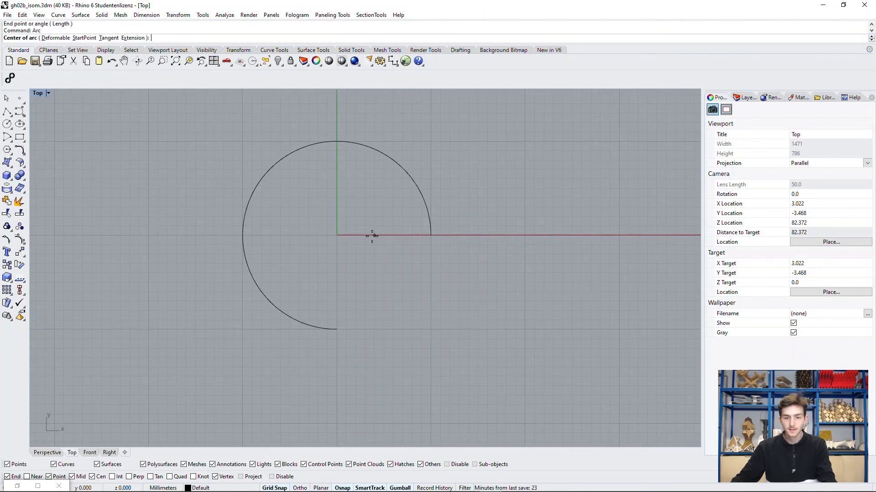
pyautogui.click(341, 236)
pyautogui.click(436, 249)
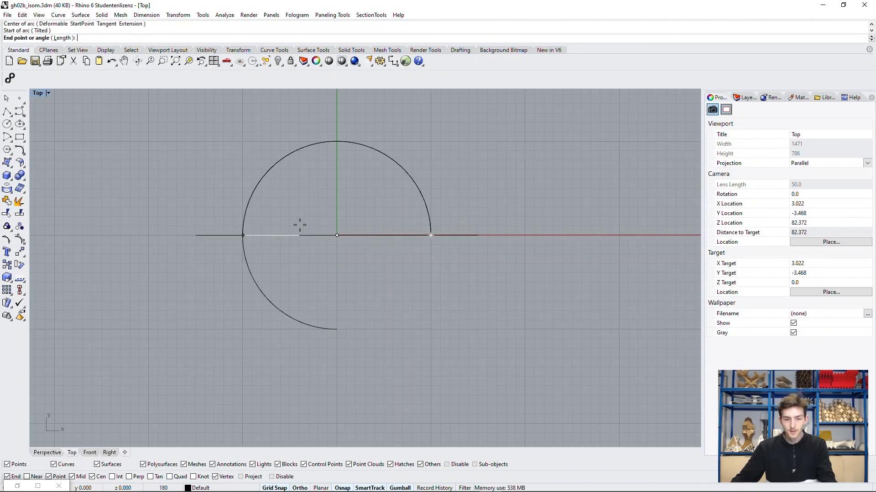
pyautogui.press('Escape')
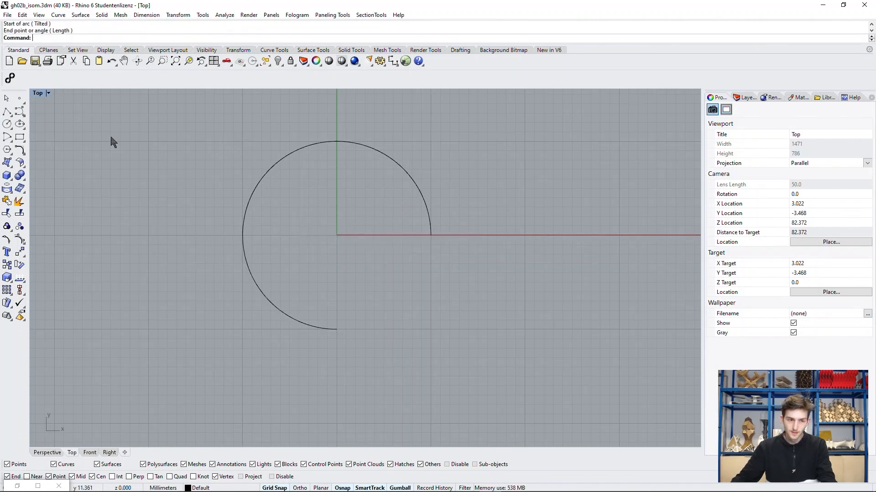
# Step: Draw a line about 10 mm long from the semicircle's end on the negative X side, running straight down in the Y direction
pyautogui.write('Line')
pyautogui.press('Return')
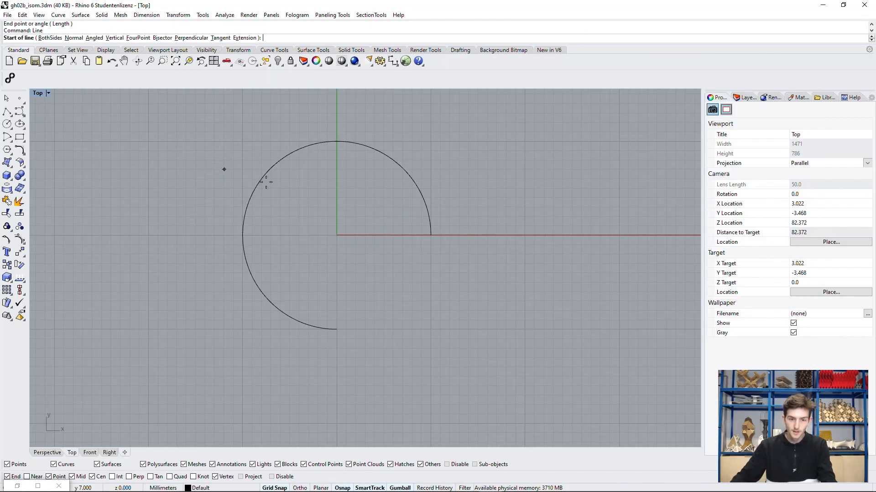
pyautogui.click(242, 236)
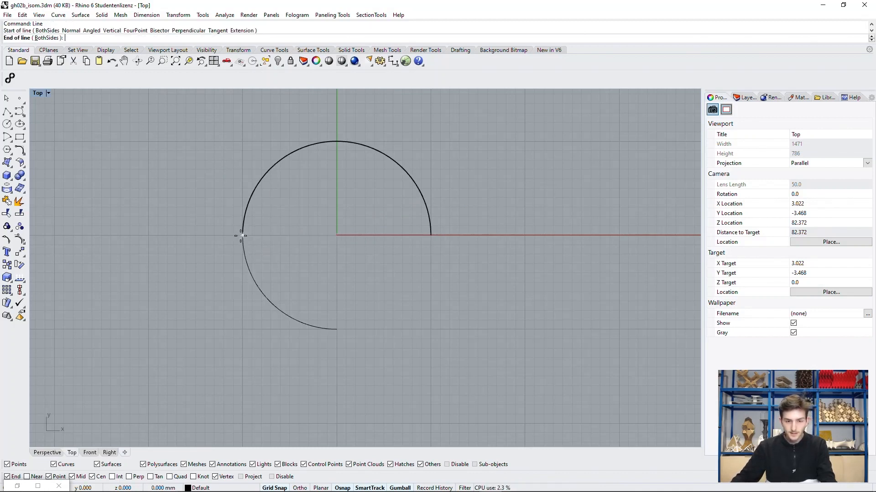
pyautogui.click(242, 328)
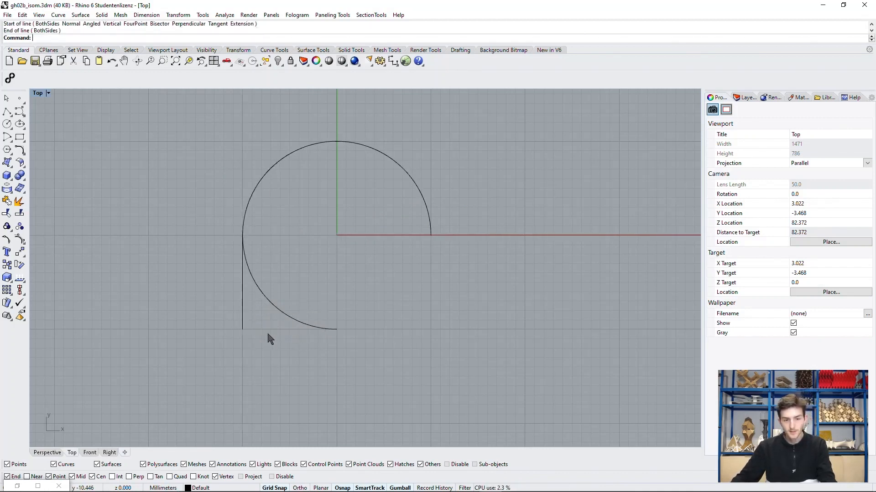
# Step: In the perspective view, move the 270-degree arc up 6 mm along Z
pyautogui.doubleClick(41, 93)
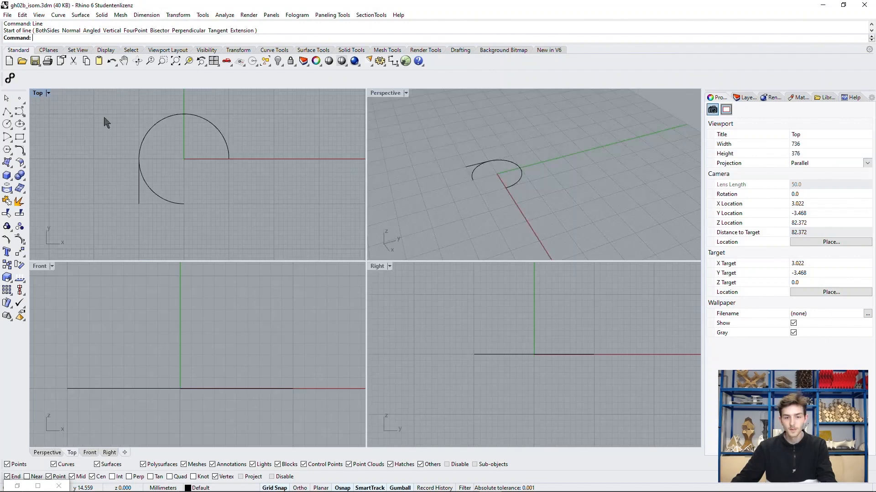
pyautogui.doubleClick(385, 93)
pyautogui.moveTo(282, 305); pyautogui.dragTo(189, 275, button='right')
pyautogui.click(189, 276)
pyautogui.moveTo(289, 246); pyautogui.dragTo(275, 243, button='right')
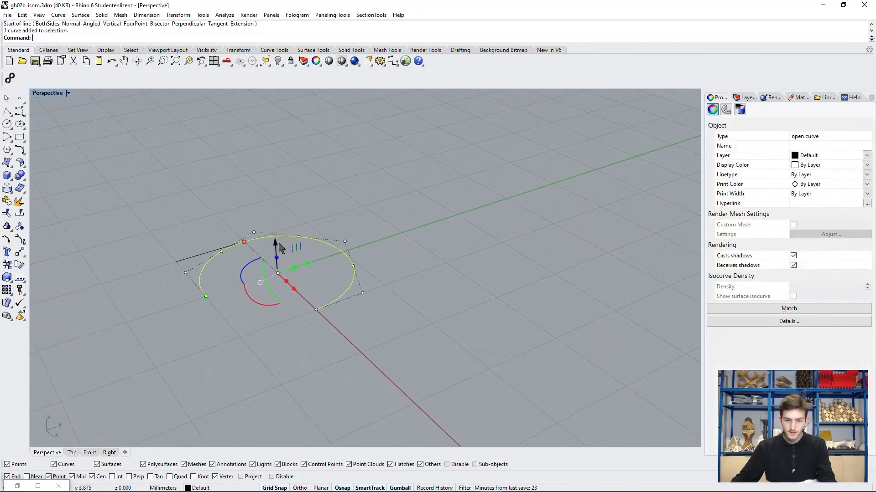
pyautogui.click(275, 240)
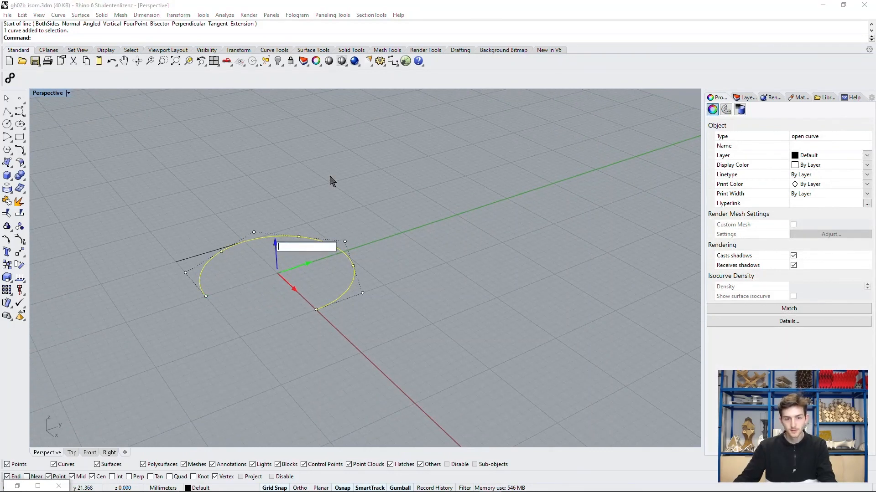
pyautogui.write('6')
pyautogui.press('Return')
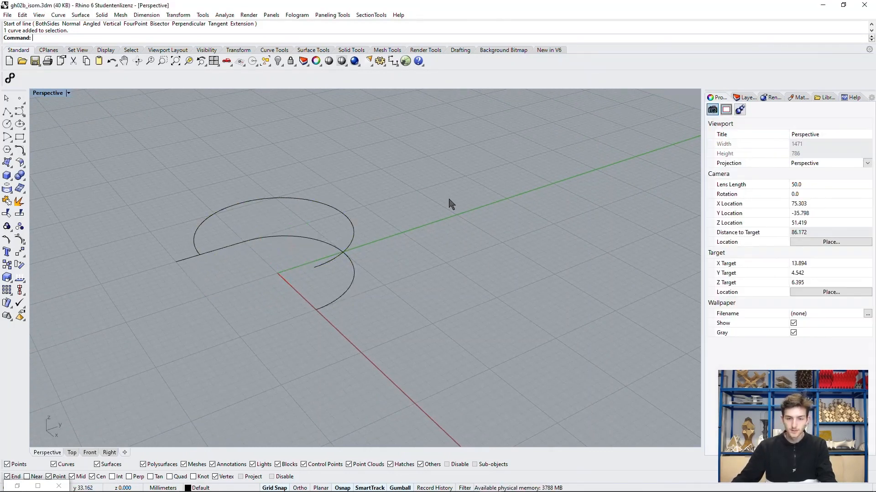
pyautogui.press('Escape')
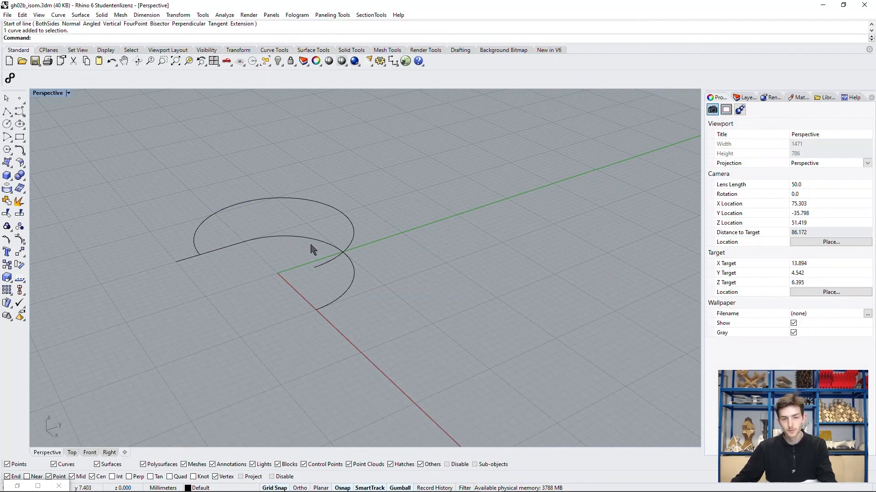
# Step: Join the straight line and the lower semicircular arc into one curve
pyautogui.moveTo(287, 243); pyautogui.dragTo(225, 273, button='right')
pyautogui.click(225, 272)
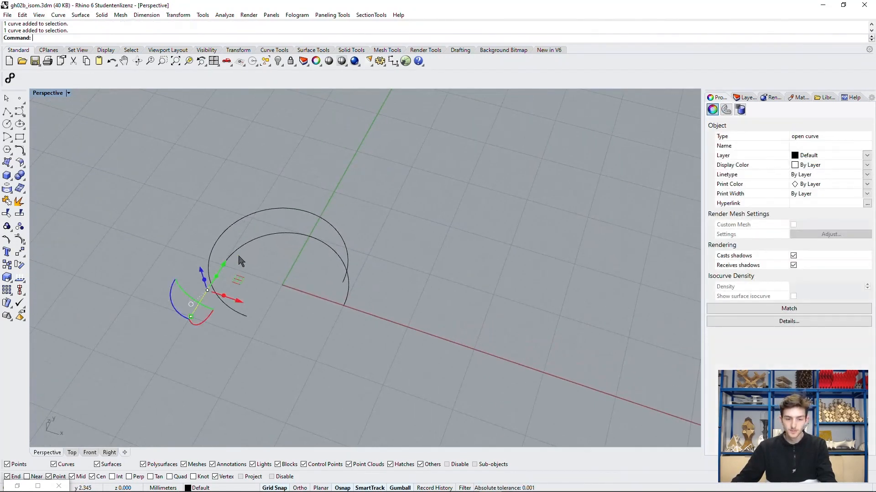
pyautogui.keyDown('shift'); pyautogui.click(239, 251); pyautogui.keyUp('shift')
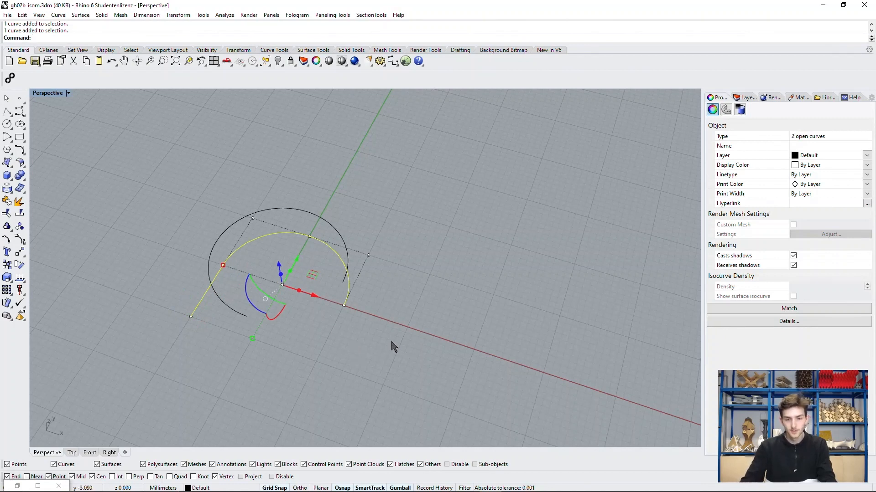
pyautogui.write('Join')
pyautogui.press('Return')
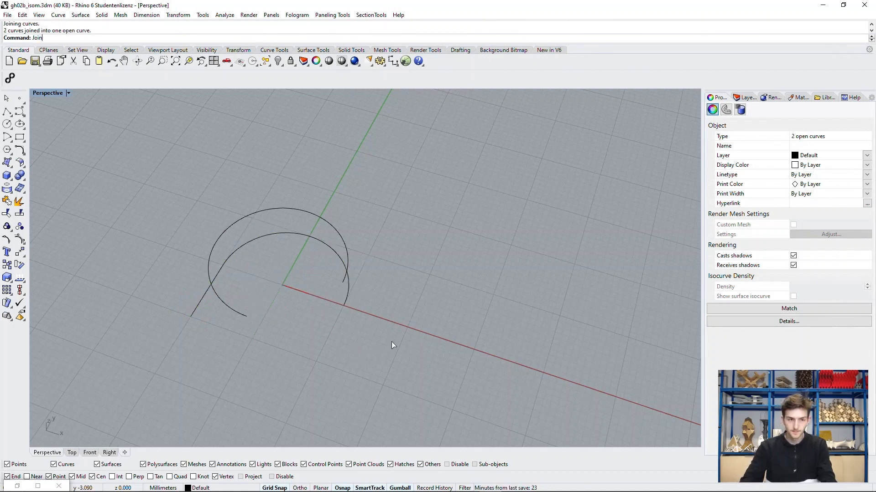
pyautogui.click(393, 343)
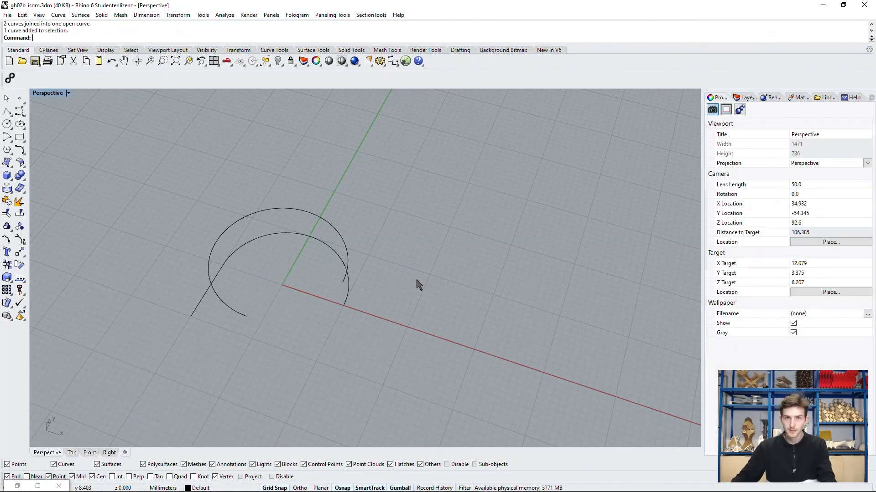
pyautogui.click(348, 293)
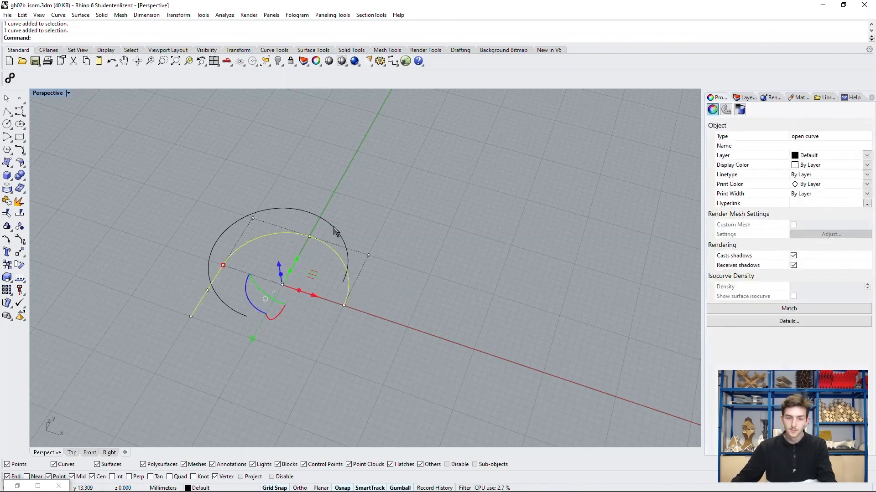
pyautogui.keyDown('shift'); pyautogui.click(333, 227); pyautogui.keyUp('shift')
pyautogui.moveTo(308, 298); pyautogui.dragTo(404, 285, button='right')
pyautogui.click(392, 265)
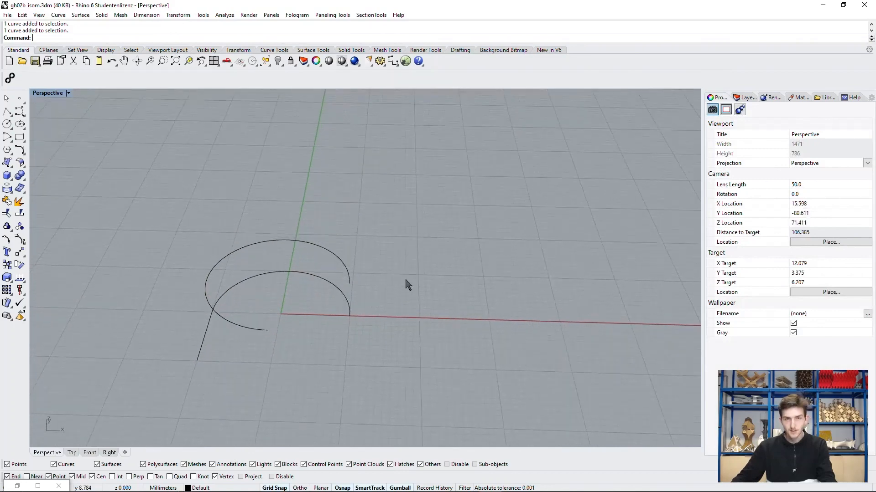
# Step: Launch Grasshopper and place two Curve parameters on the canvas, one below the other
pyautogui.click(405, 61)
pyautogui.moveTo(536, 173); pyautogui.dragTo(568, 219, button='right')
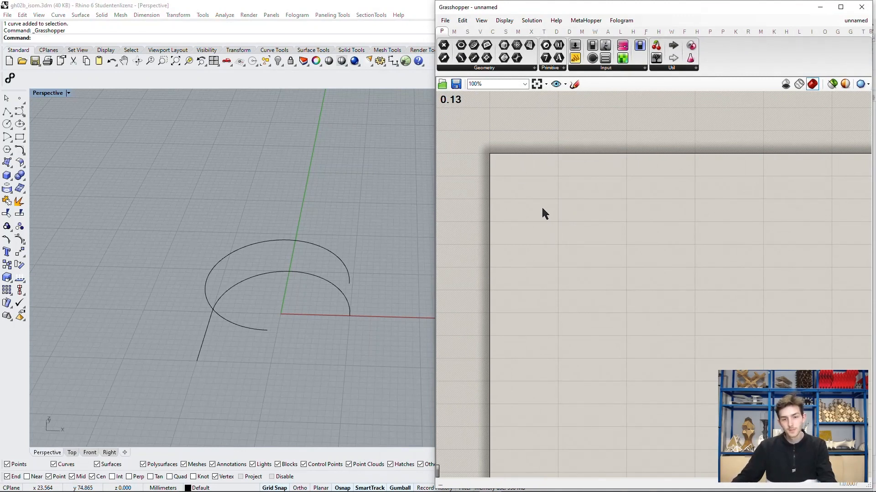
pyautogui.scroll(3, 537, 200)
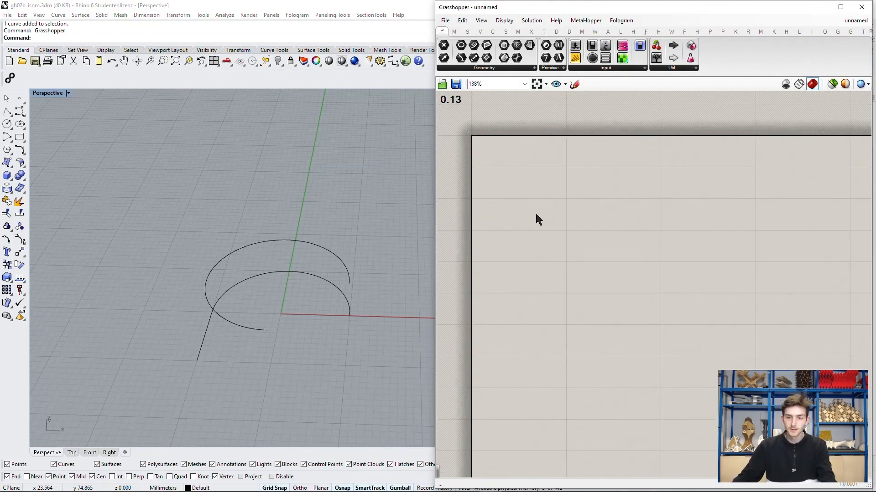
pyautogui.doubleClick(526, 225)
pyautogui.write('crv')
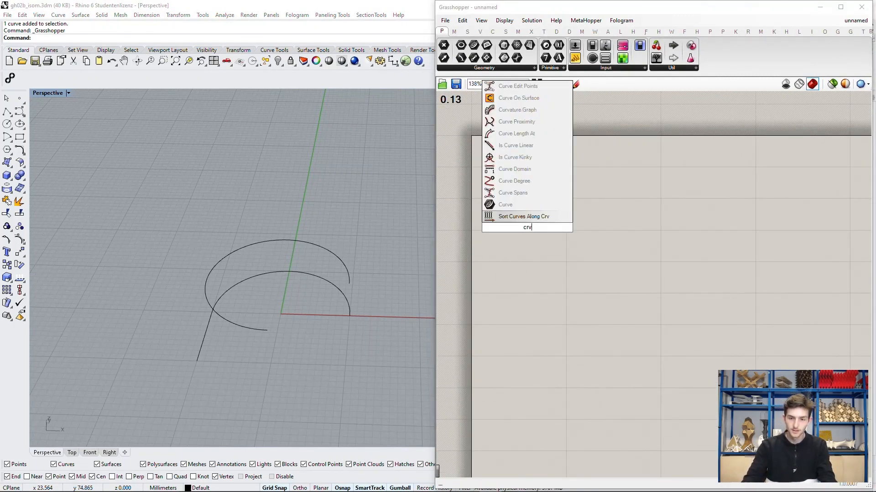
pyautogui.click(505, 205)
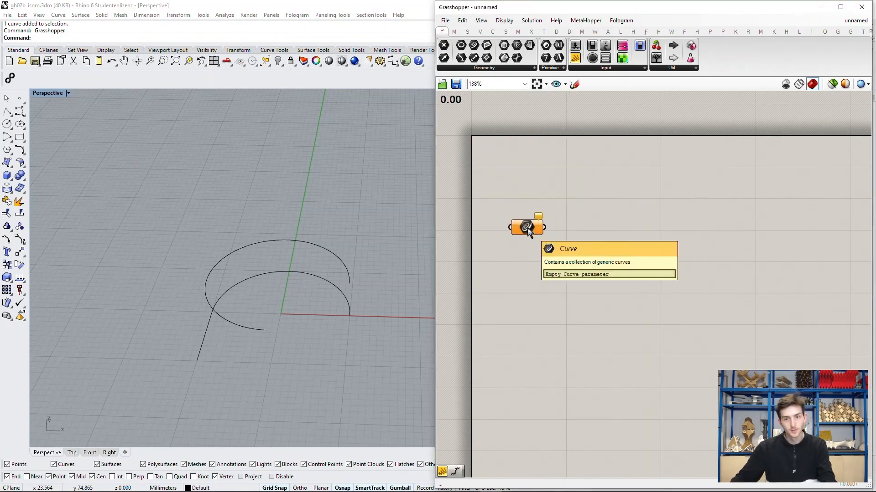
pyautogui.keyDown('alt'); pyautogui.moveTo(531, 228); pyautogui.dragTo(532, 270); pyautogui.keyUp('alt')
# Step: Reference the joined lower curve in the first Curve parameter and the raised 270-degree arc in the second
pyautogui.rightClick(529, 227)
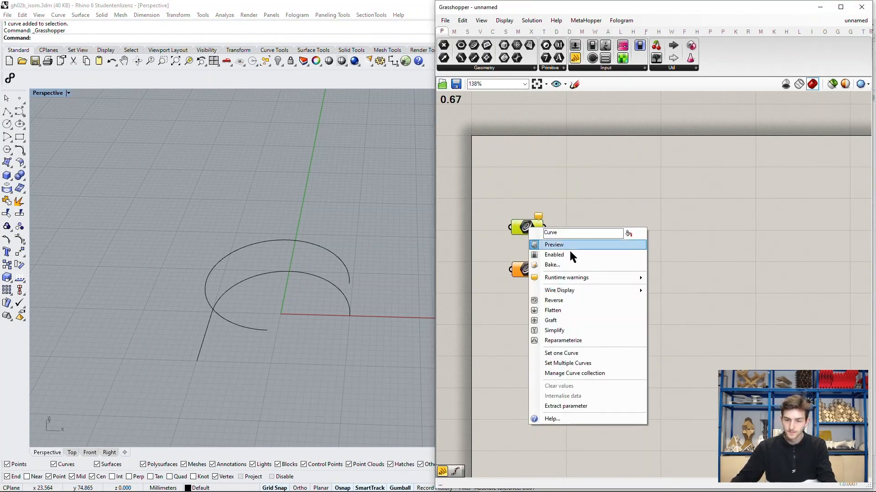
pyautogui.click(585, 363)
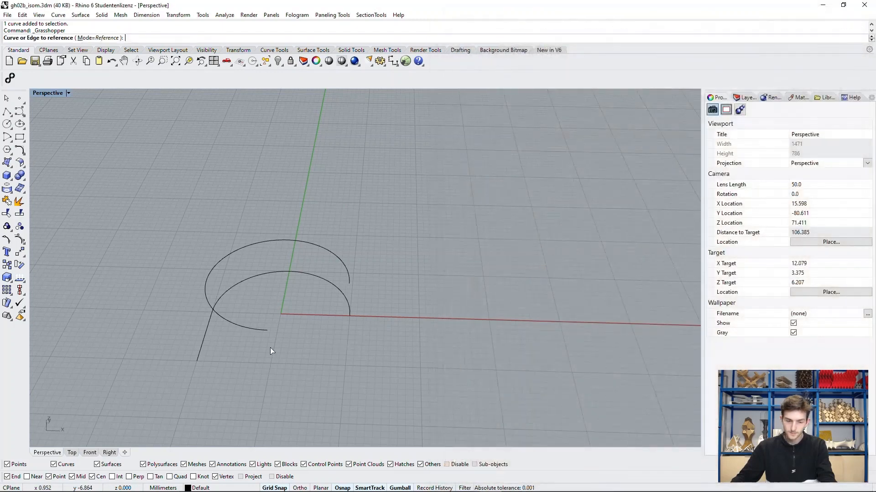
pyautogui.click(209, 328)
pyautogui.press('Return')
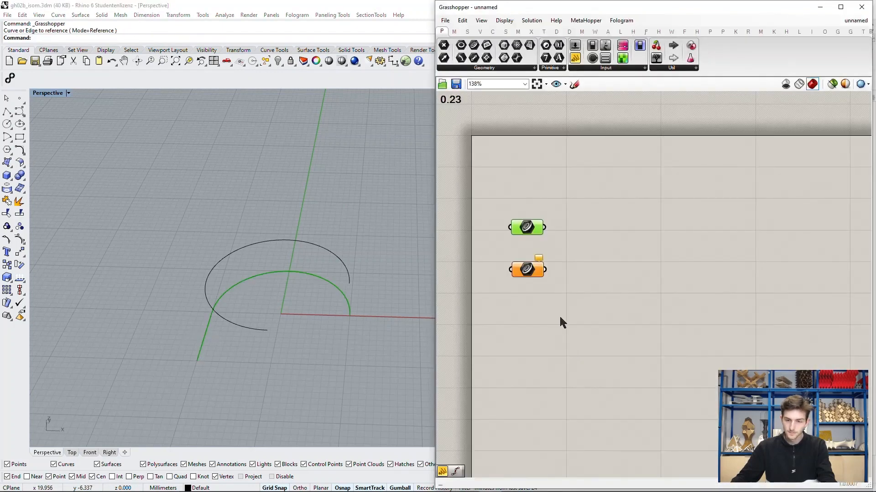
pyautogui.rightClick(527, 273)
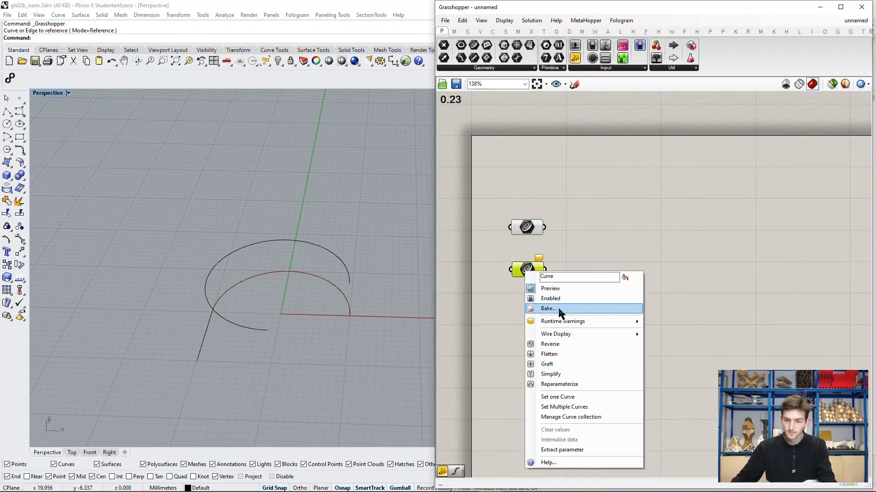
pyautogui.click(567, 396)
pyautogui.click(328, 249)
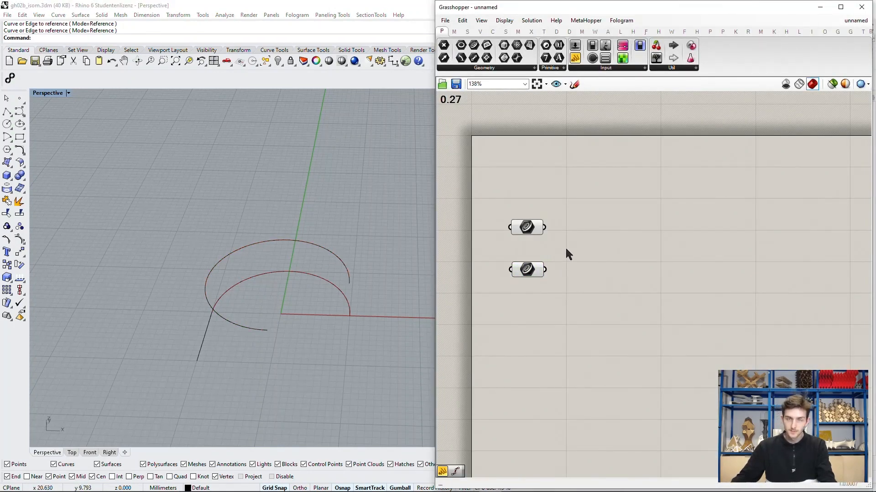
# Step: Rename the Curve parameter that holds the joined curve as "lower Curve"
pyautogui.rightClick(543, 229)
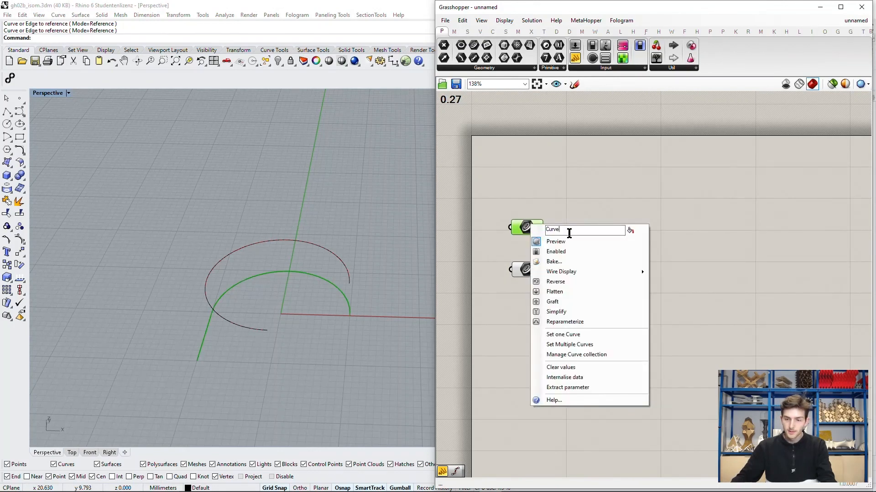
pyautogui.doubleClick(569, 233)
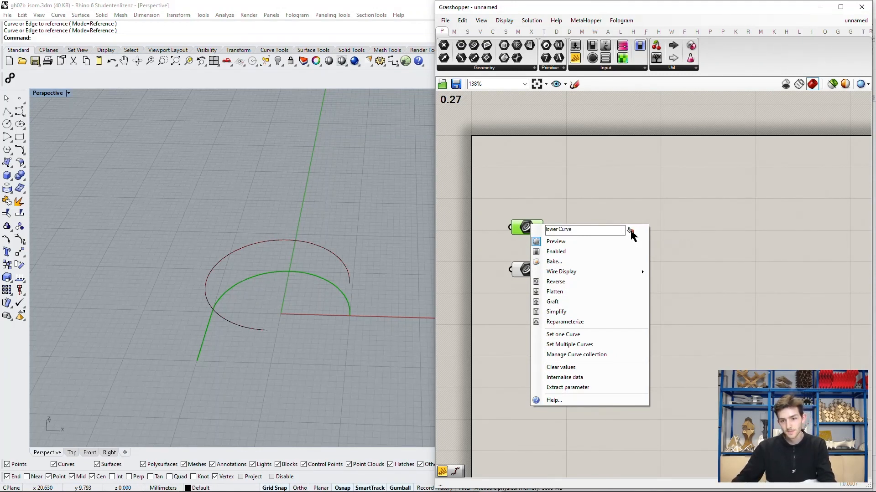
pyautogui.click(607, 202)
# Step: Rename the second Curve parameter as "upper Curve" and align it beneath the lower Curve parameter
pyautogui.moveTo(530, 269); pyautogui.dragTo(525, 262)
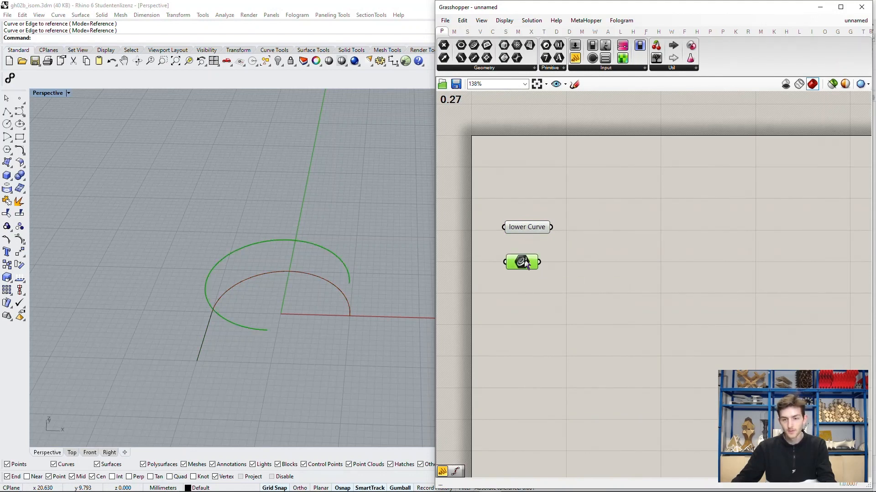
pyautogui.rightClick(526, 263)
pyautogui.write('upper Curve')
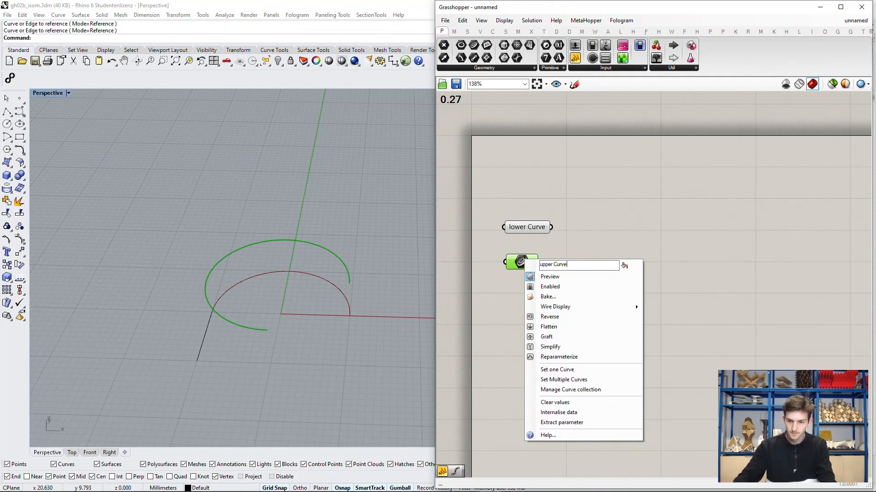
pyautogui.press('Return')
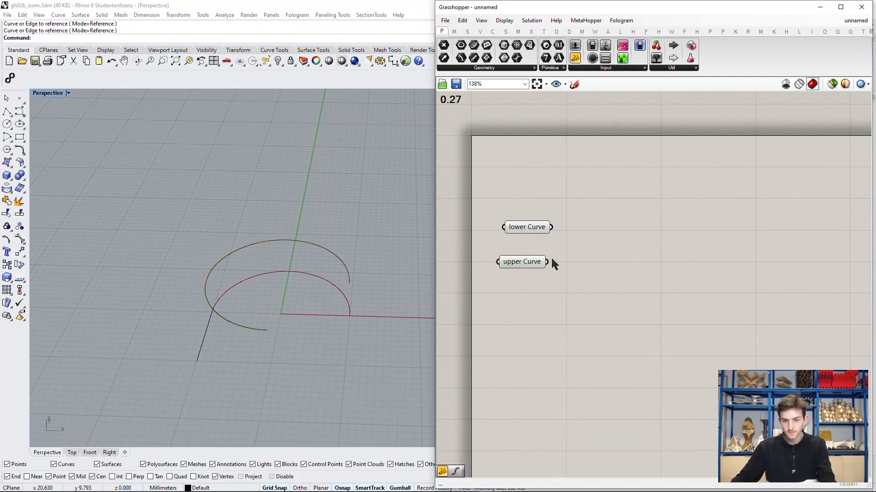
pyautogui.click(541, 264)
pyautogui.click(601, 242)
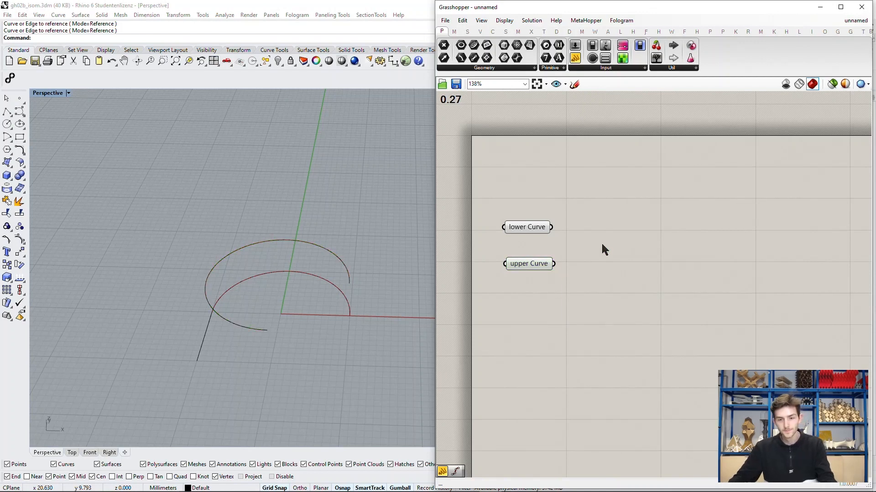
# Step: Add a Divide Curve component beside the lower Curve parameter and feed the lower curve into its Curve input
pyautogui.scroll(-1, 589, 240)
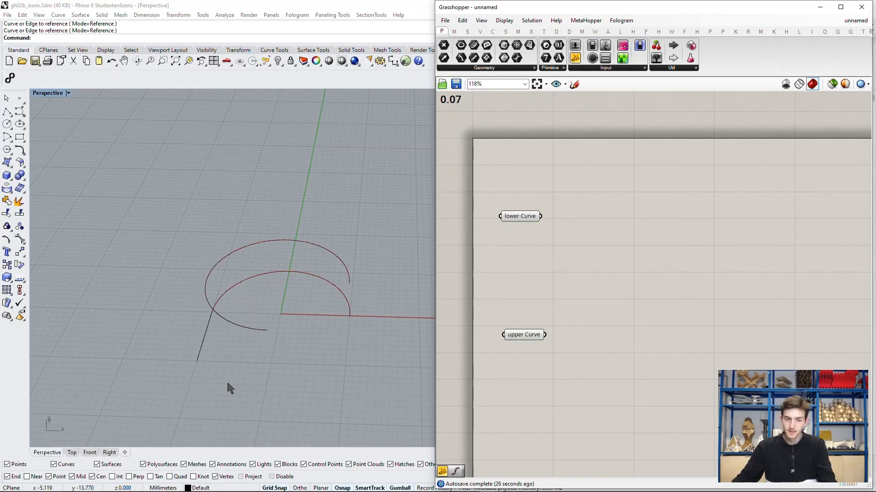
pyautogui.click(523, 220)
pyautogui.click(633, 183)
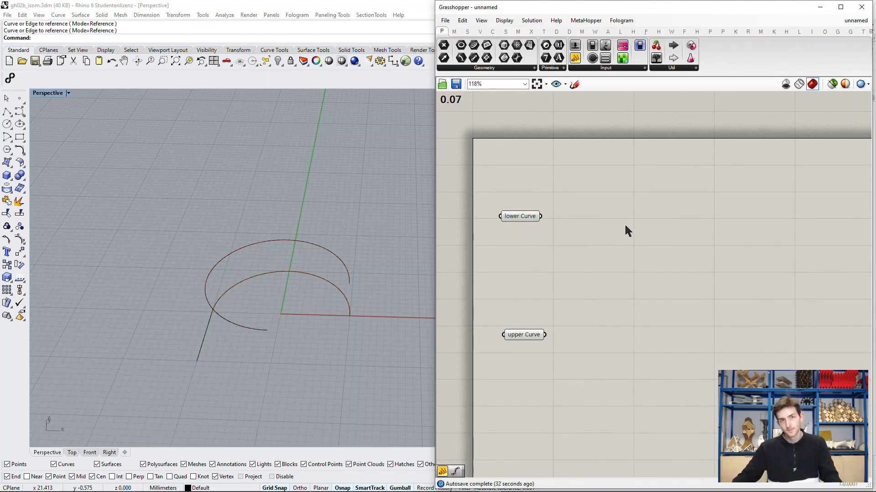
pyautogui.doubleClick(630, 209)
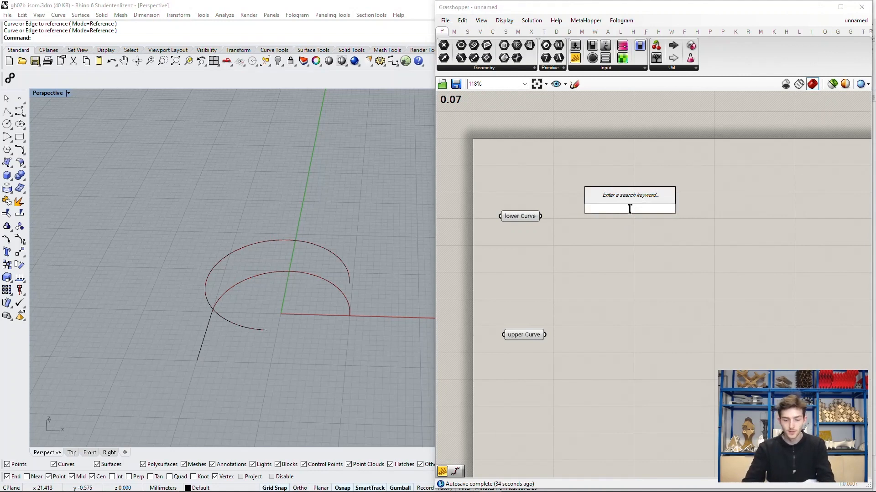
pyautogui.write('divide')
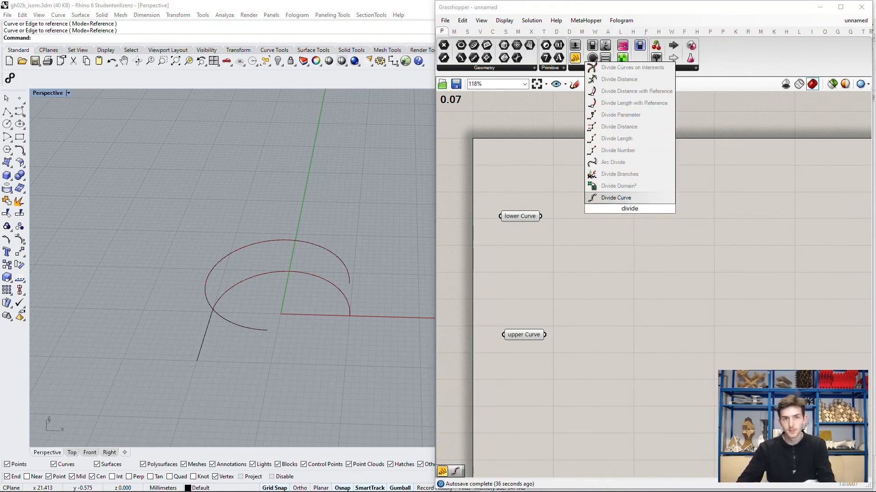
pyautogui.press('Return')
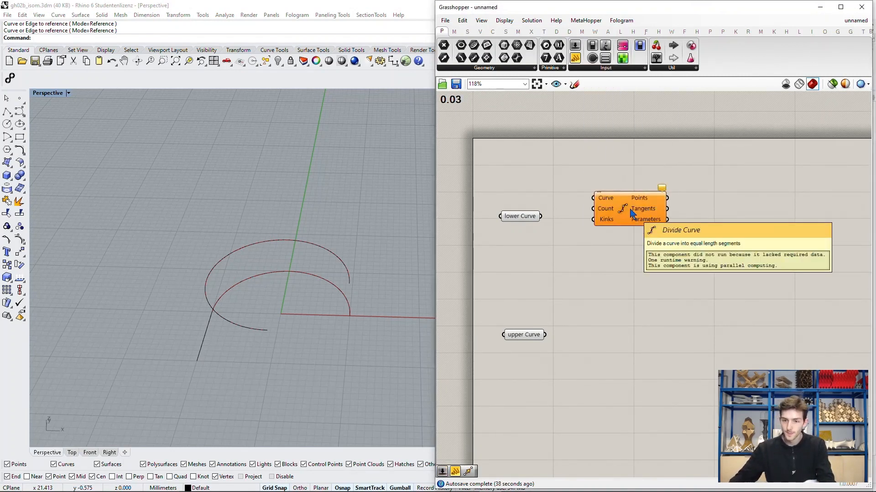
pyautogui.moveTo(685, 200); pyautogui.dragTo(692, 206)
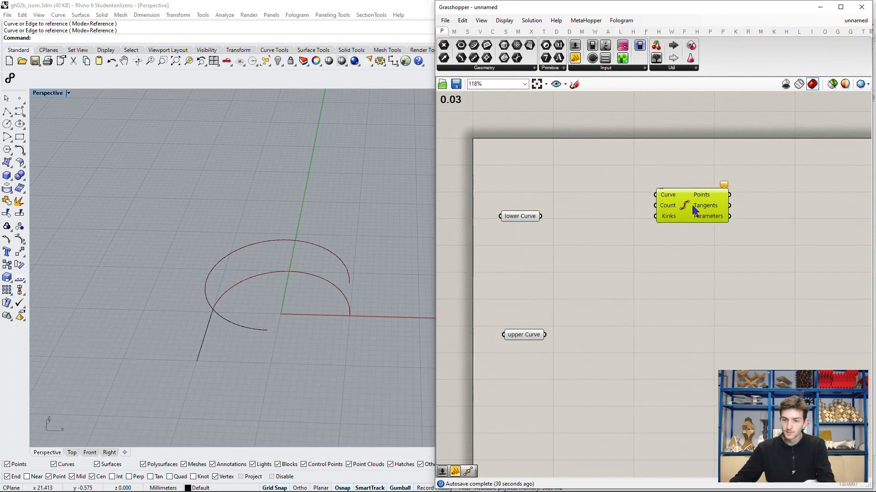
pyautogui.click(569, 225)
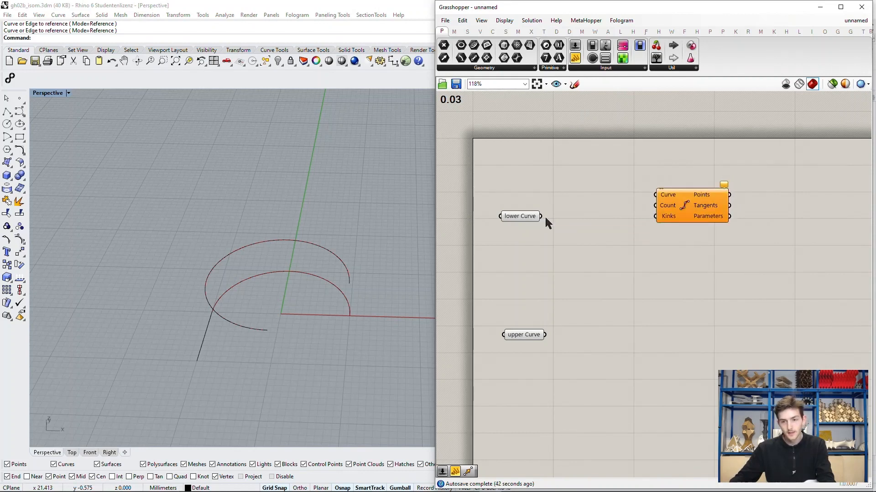
pyautogui.moveTo(545, 217); pyautogui.dragTo(680, 222)
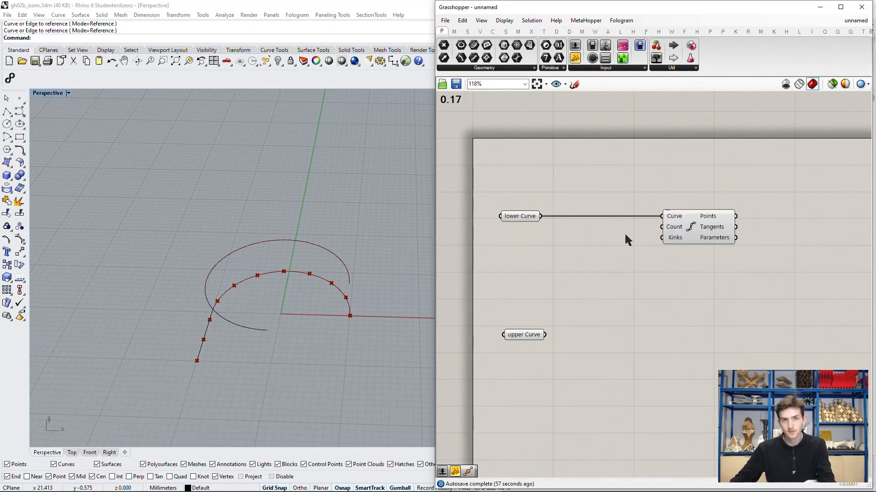
# Step: Add a number slider set to 90, wire it to the Count input of Divide Curve and align it with that input
pyautogui.doubleClick(601, 235)
pyautogui.write('90')
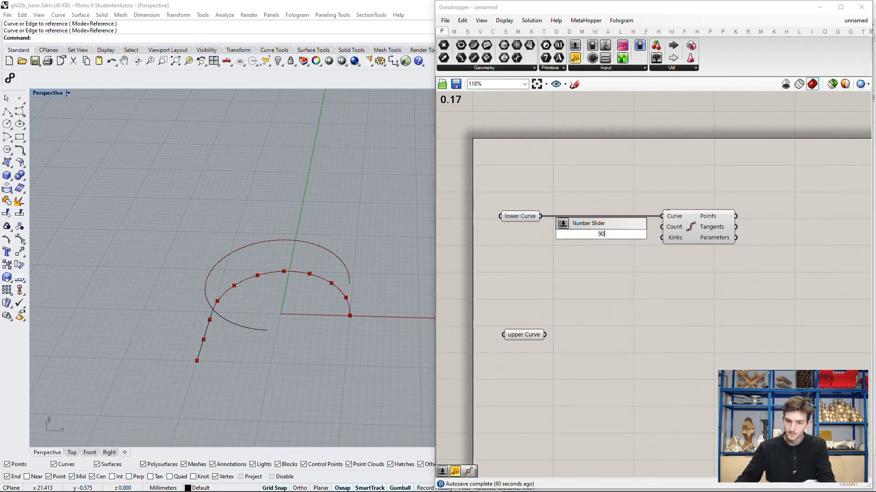
pyautogui.press('Return')
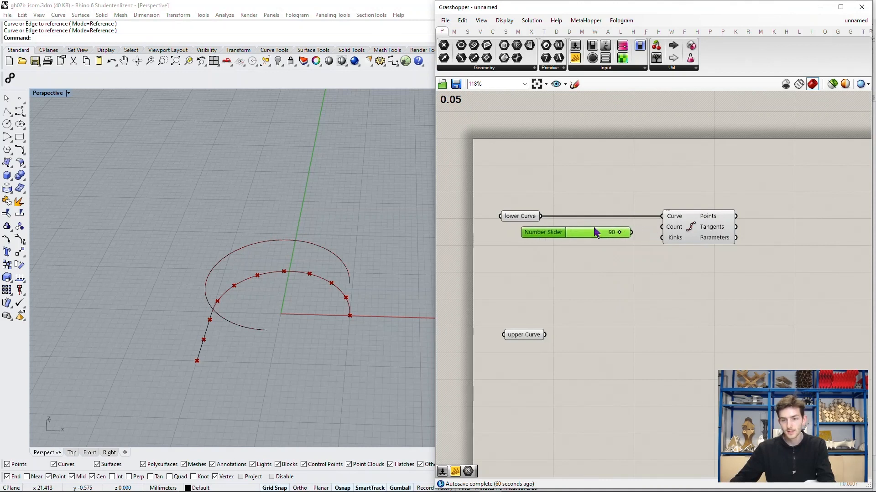
pyautogui.moveTo(630, 232); pyautogui.dragTo(662, 226)
pyautogui.click(639, 274)
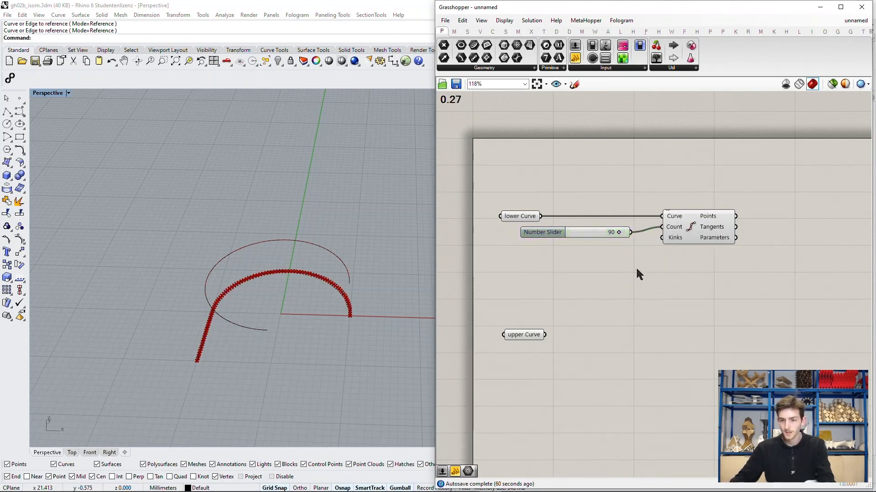
pyautogui.moveTo(592, 237); pyautogui.dragTo(607, 233)
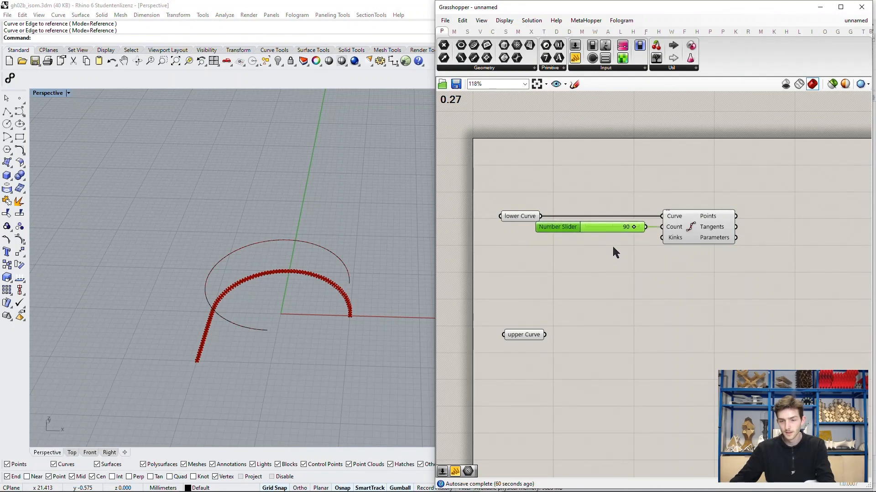
# Step: Duplicate the Divide Curve component with its 90 slider below the original and feed the upper Curve into the copy
pyautogui.scroll(4, 219, 365)
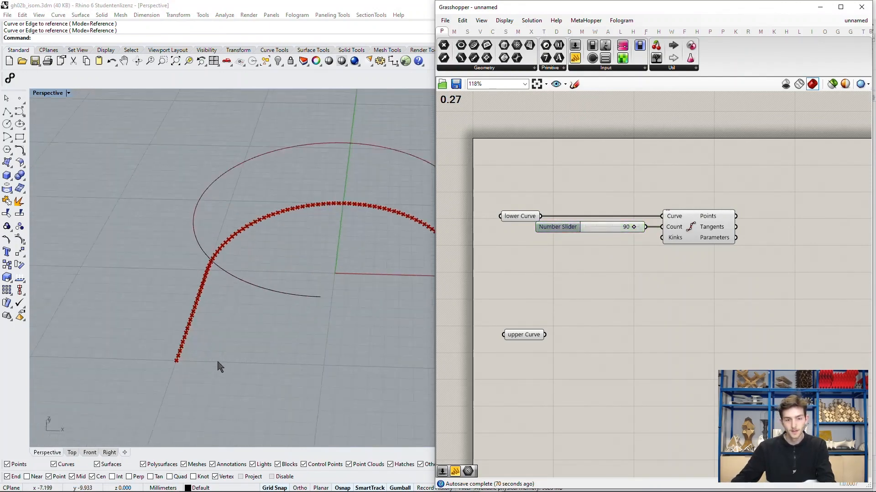
pyautogui.keyDown('shift'); pyautogui.moveTo(296, 293); pyautogui.dragTo(206, 322, button='right'); pyautogui.keyUp('shift')
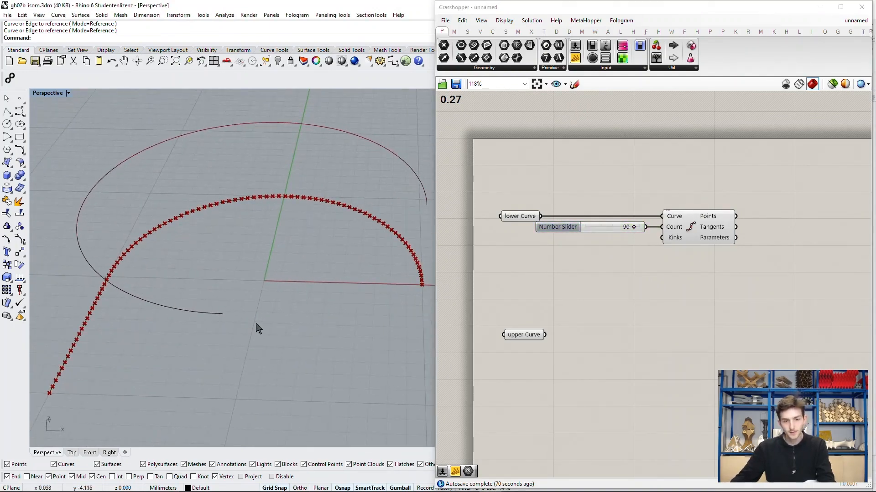
pyautogui.keyDown('shift'); pyautogui.moveTo(334, 260); pyautogui.dragTo(247, 295, button='right'); pyautogui.keyUp('shift')
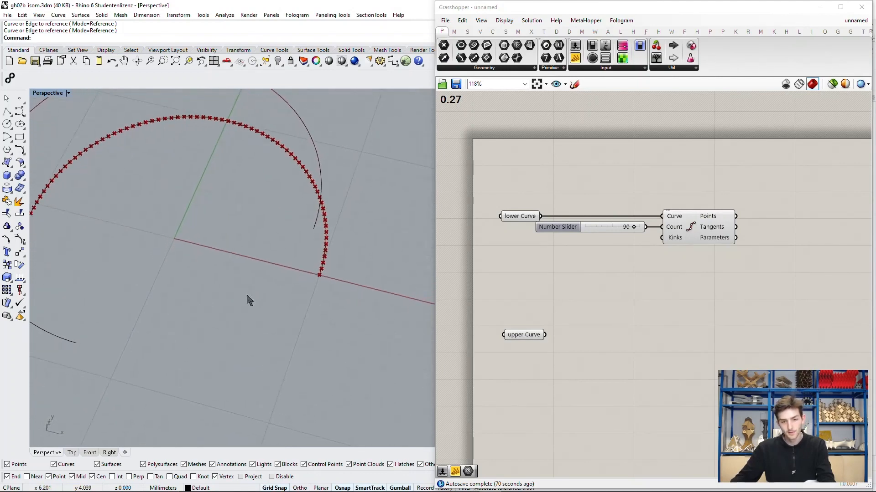
pyautogui.scroll(-6, 352, 261)
pyautogui.scroll(2, 330, 270)
pyautogui.moveTo(324, 276); pyautogui.dragTo(336, 267, button='right')
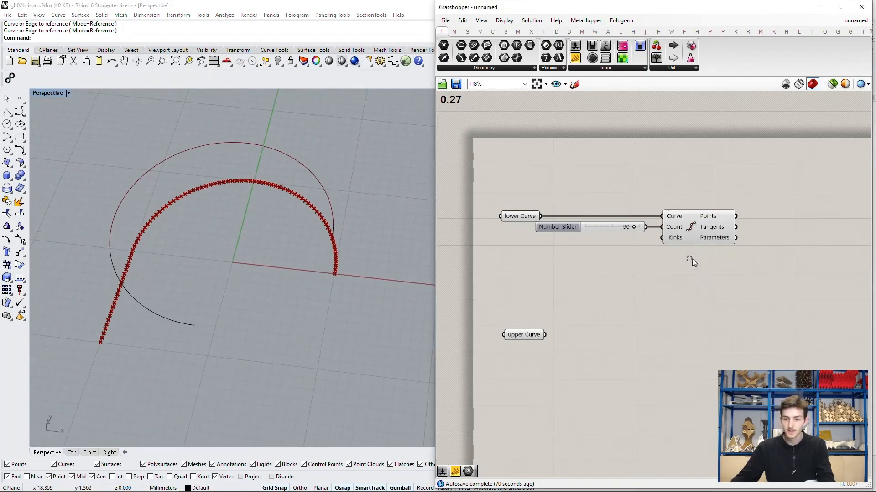
pyautogui.moveTo(705, 274); pyautogui.dragTo(616, 199)
pyautogui.keyDown('alt'); pyautogui.moveTo(683, 230); pyautogui.dragTo(700, 316); pyautogui.keyUp('alt')
pyautogui.click(578, 340)
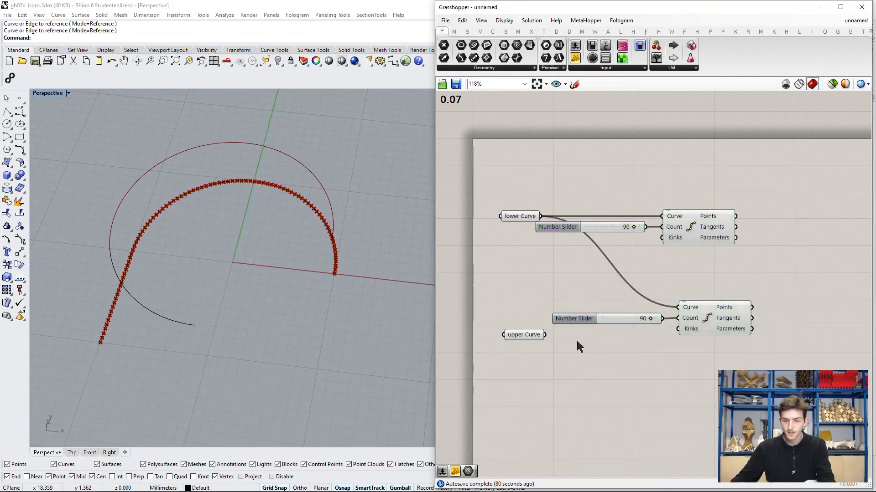
pyautogui.moveTo(545, 335); pyautogui.dragTo(678, 308)
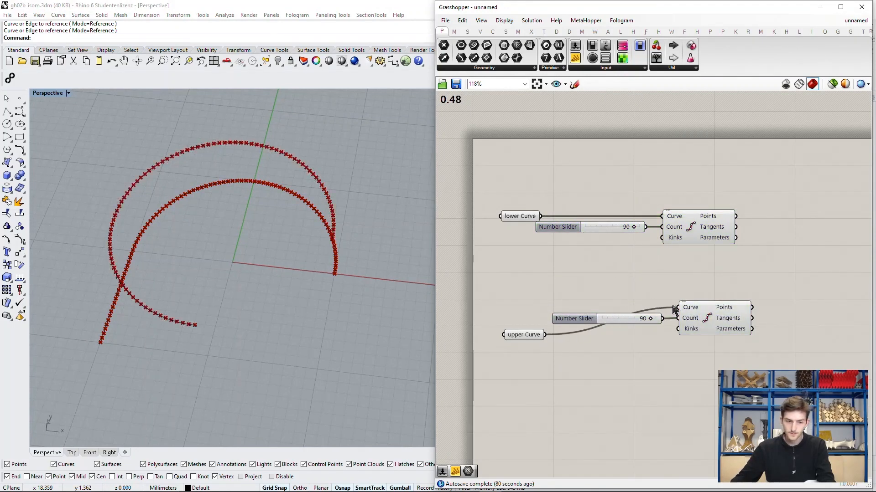
# Step: Compare the division points on both curves and delete the duplicated slider and Divide Curve component of the upper curve
pyautogui.moveTo(323, 309); pyautogui.dragTo(397, 260, button='right')
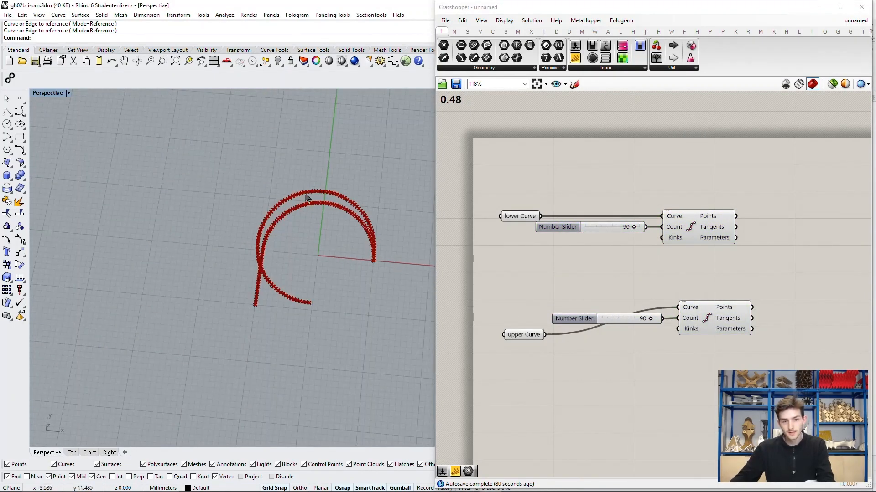
pyautogui.scroll(5, 292, 216)
pyautogui.scroll(-5, 292, 217)
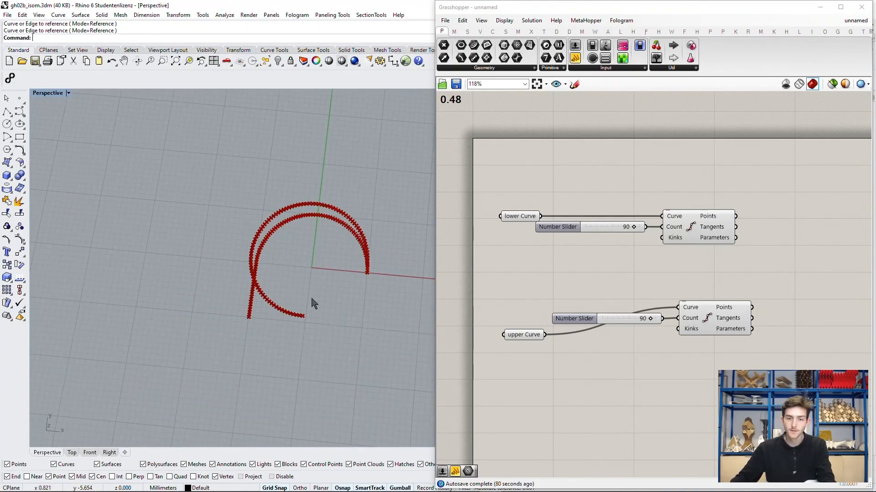
pyautogui.scroll(3, 347, 287)
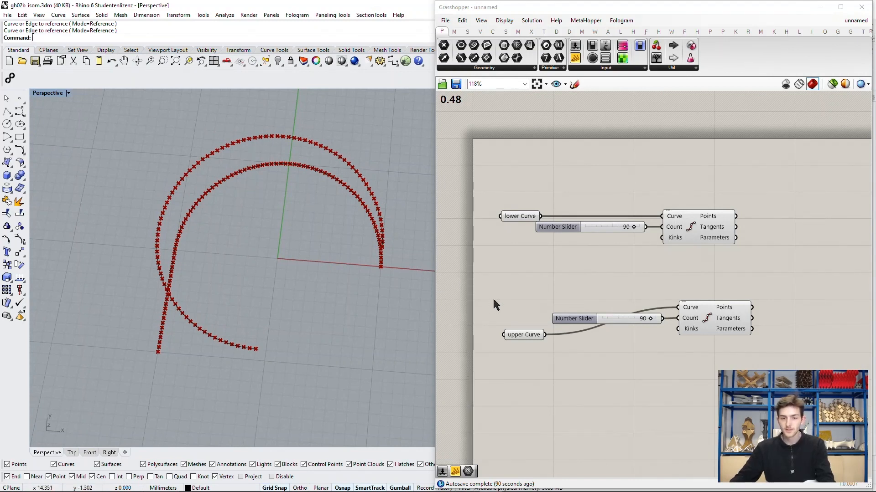
pyautogui.moveTo(705, 358); pyautogui.dragTo(643, 297)
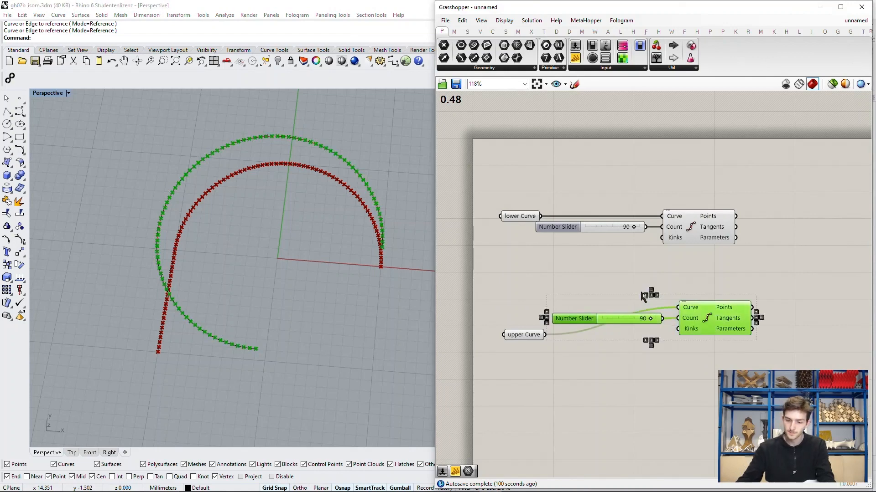
pyautogui.press('Delete')
# Step: Add a Perp Frame component after the Divide Curve component of the lower curve
pyautogui.moveTo(680, 279); pyautogui.dragTo(609, 283, button='right')
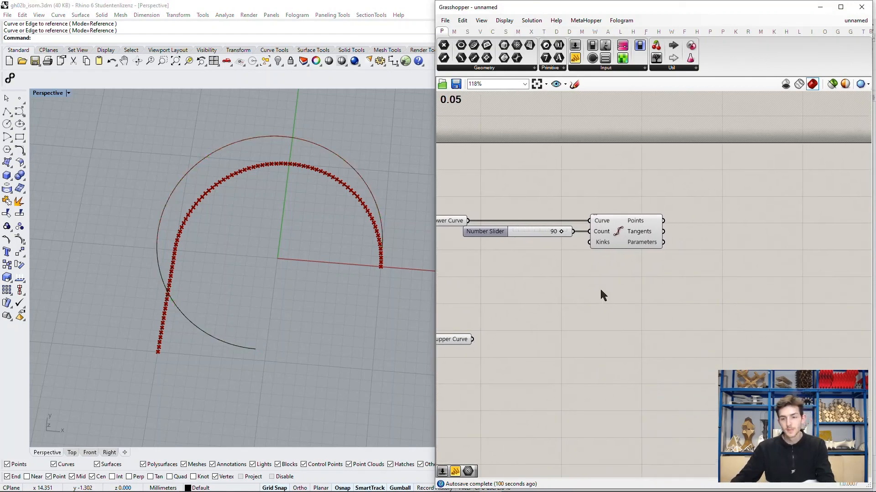
pyautogui.click(631, 233)
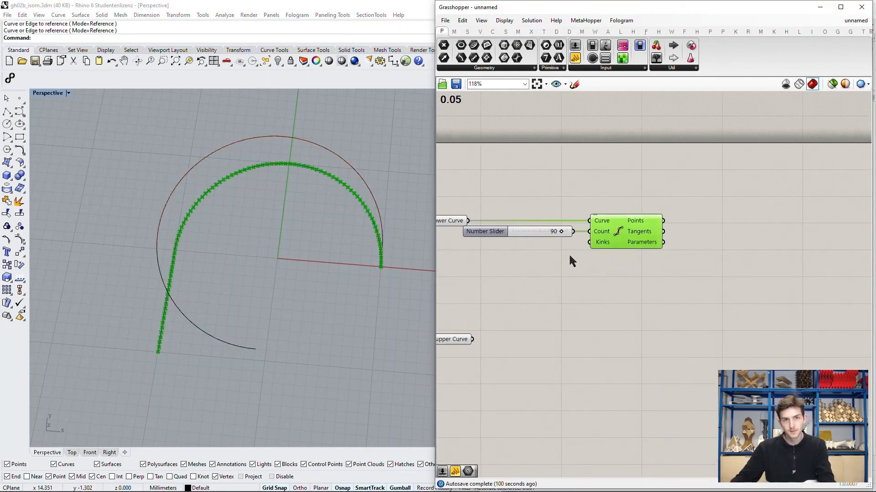
pyautogui.click(629, 300)
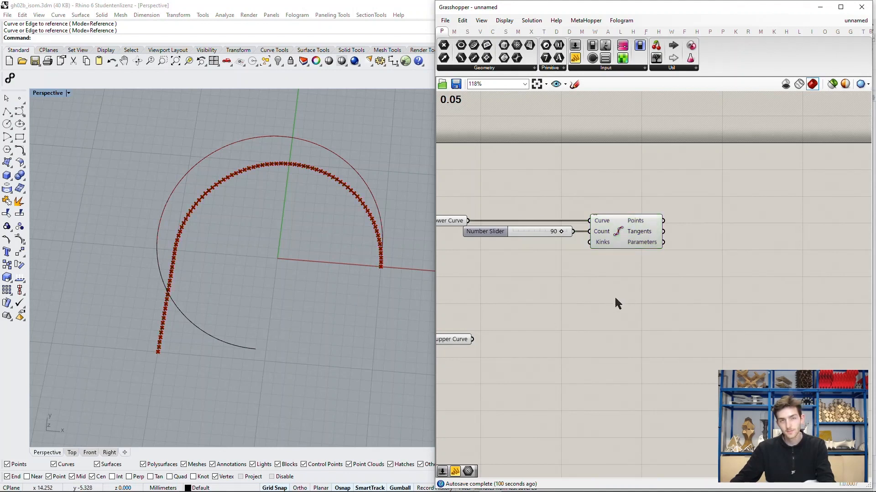
pyautogui.moveTo(714, 250); pyautogui.dragTo(688, 244, button='right')
pyautogui.doubleClick(701, 234)
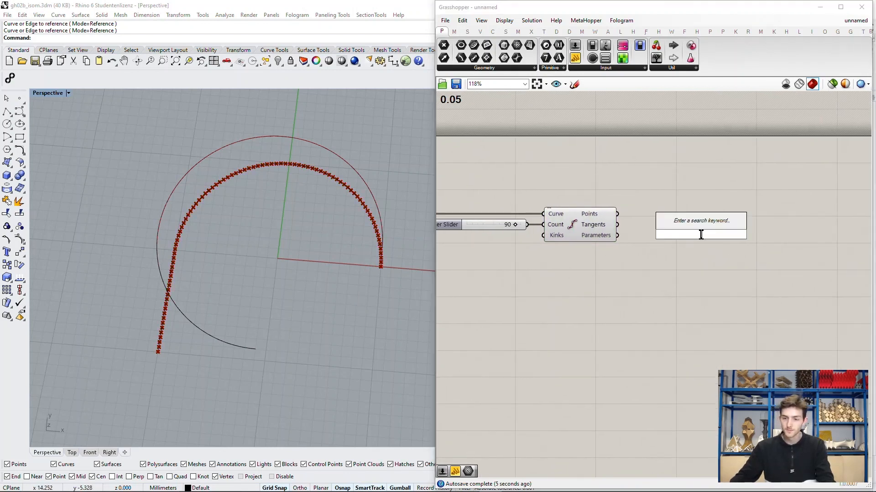
pyautogui.write('perp fr')
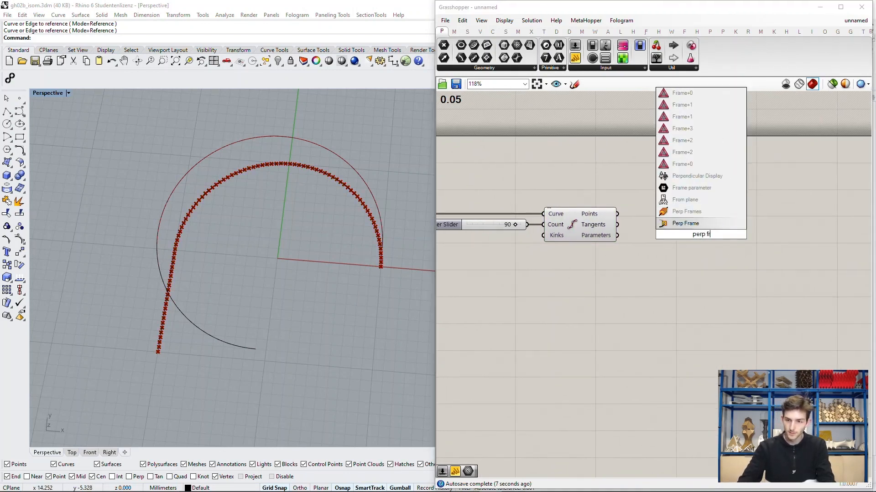
pyautogui.press('Return')
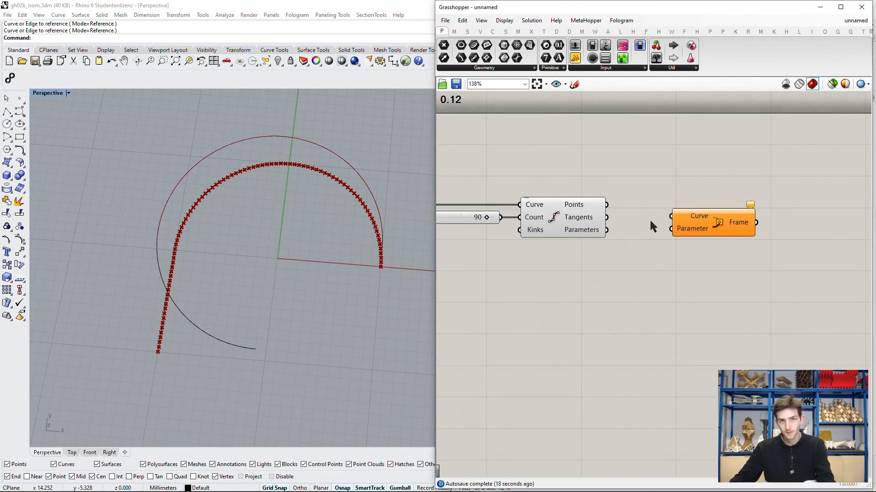
# Step: Feed the lower Curve into Perp Frame's Curve input and the Parameters output of Divide Curve into its Parameter input
pyautogui.scroll(2, 652, 234)
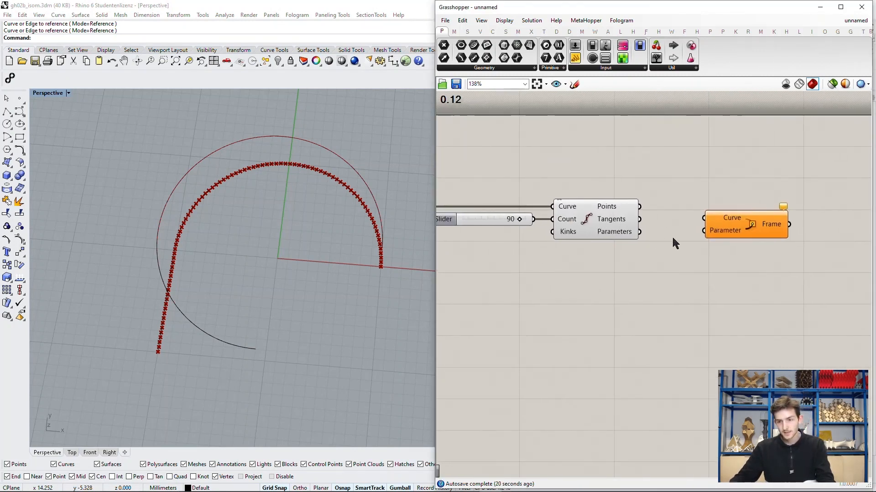
pyautogui.scroll(-2, 714, 242)
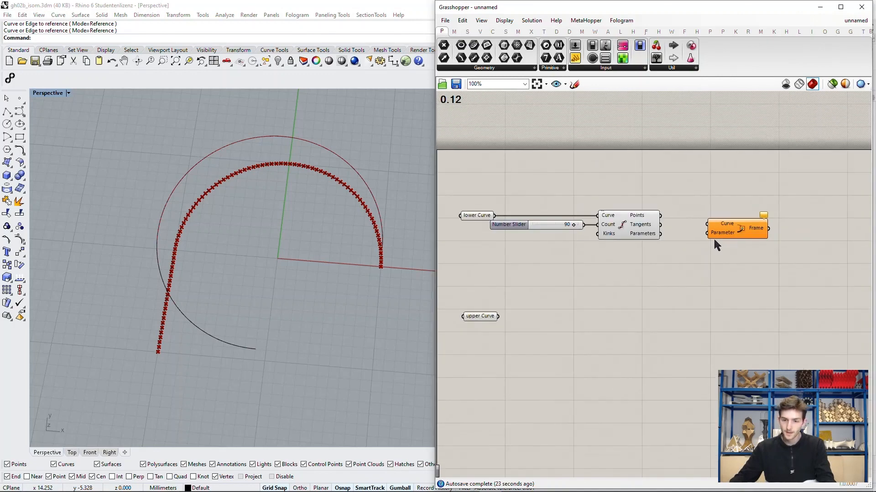
pyautogui.scroll(2, 483, 316)
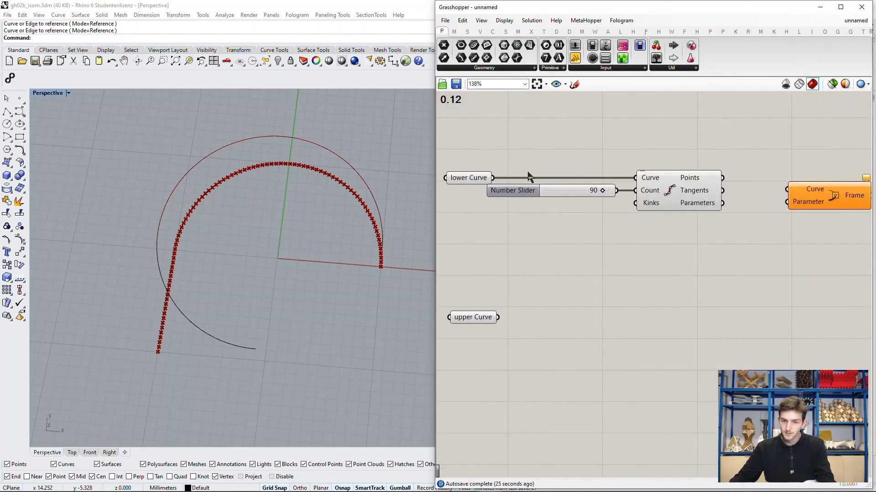
pyautogui.moveTo(496, 179); pyautogui.dragTo(787, 189)
pyautogui.moveTo(787, 188); pyautogui.dragTo(726, 222, button='right')
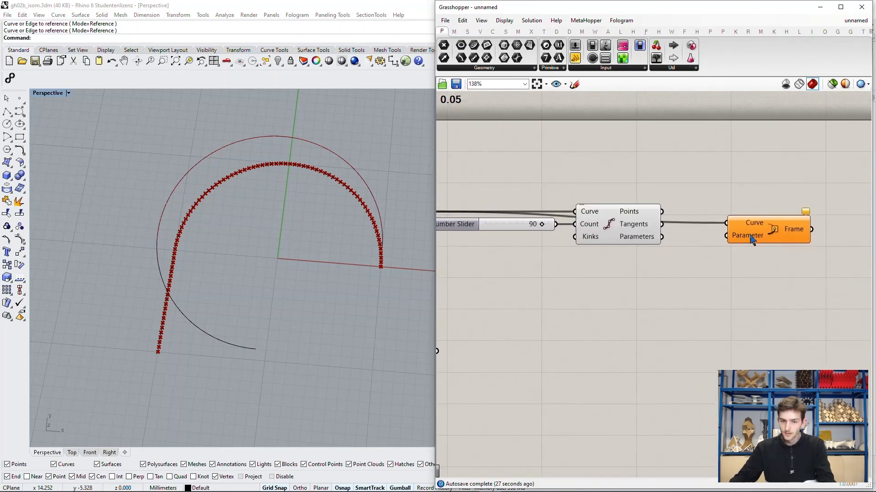
pyautogui.click(634, 220)
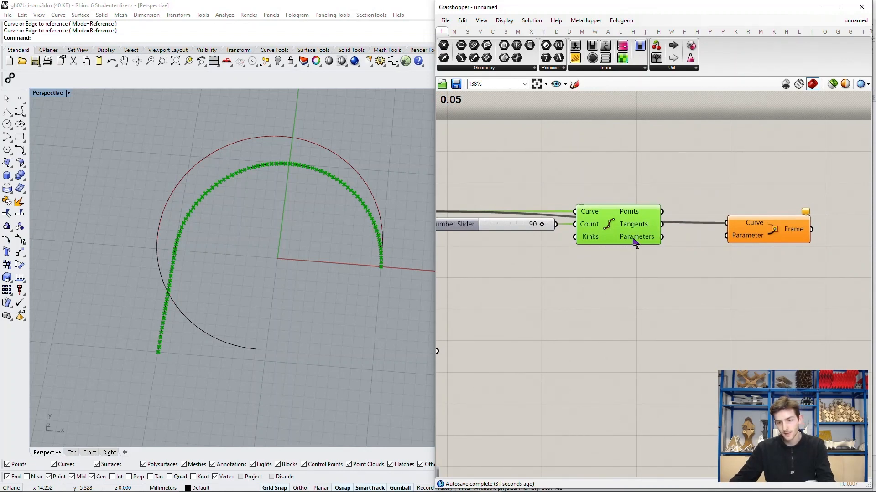
pyautogui.moveTo(636, 244)
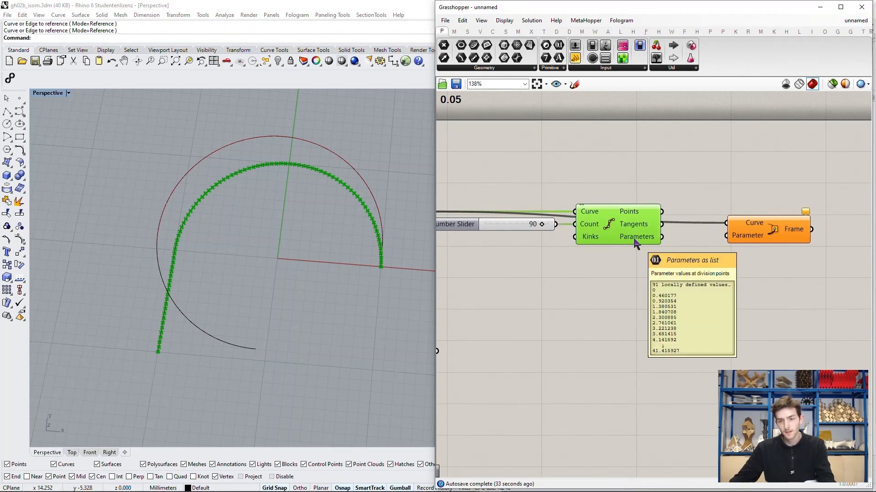
pyautogui.moveTo(661, 237); pyautogui.dragTo(710, 238)
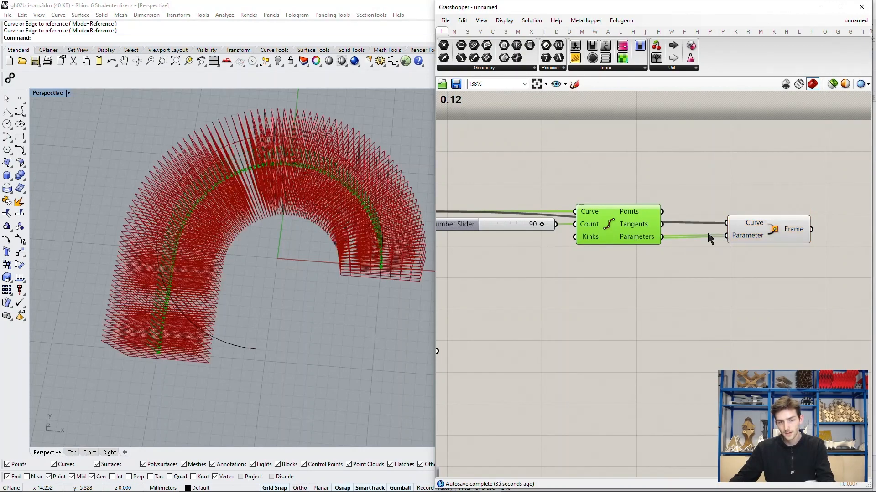
# Step: Inspect the perpendicular frames along the lower curve in the Rhino perspective viewport
pyautogui.moveTo(313, 321); pyautogui.dragTo(141, 383, button='right')
pyautogui.scroll(10, 141, 383)
pyautogui.scroll(-3, 143, 383)
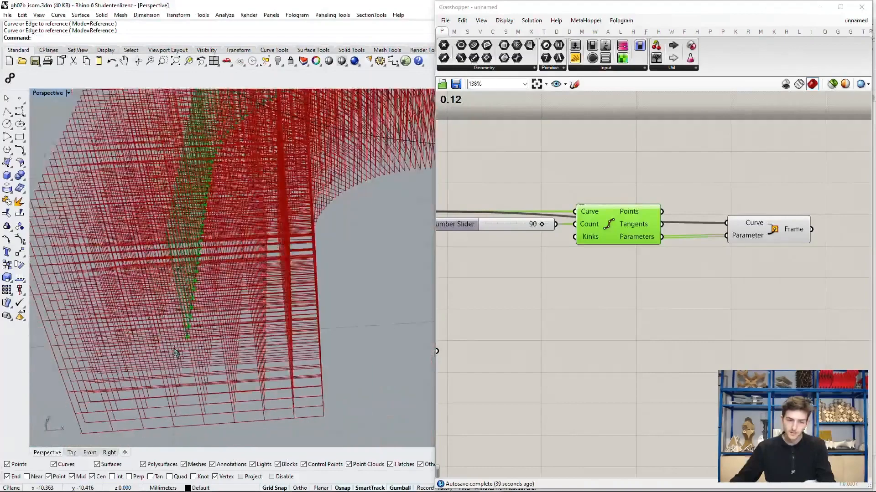
pyautogui.scroll(-5, 191, 326)
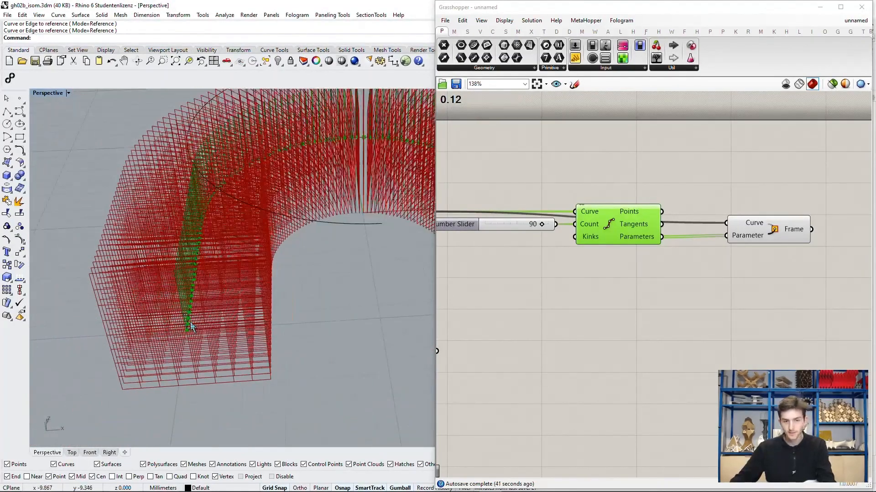
pyautogui.moveTo(218, 292); pyautogui.dragTo(211, 307, button='right')
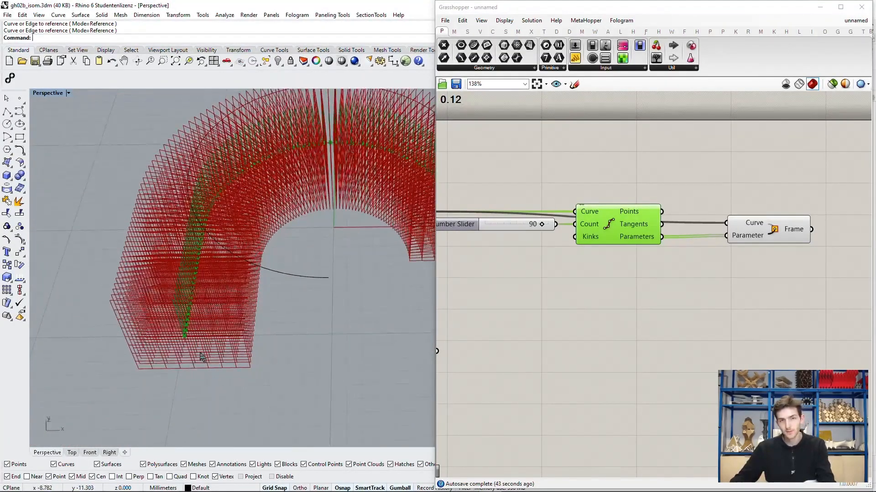
pyautogui.moveTo(270, 272); pyautogui.dragTo(239, 285, button='right')
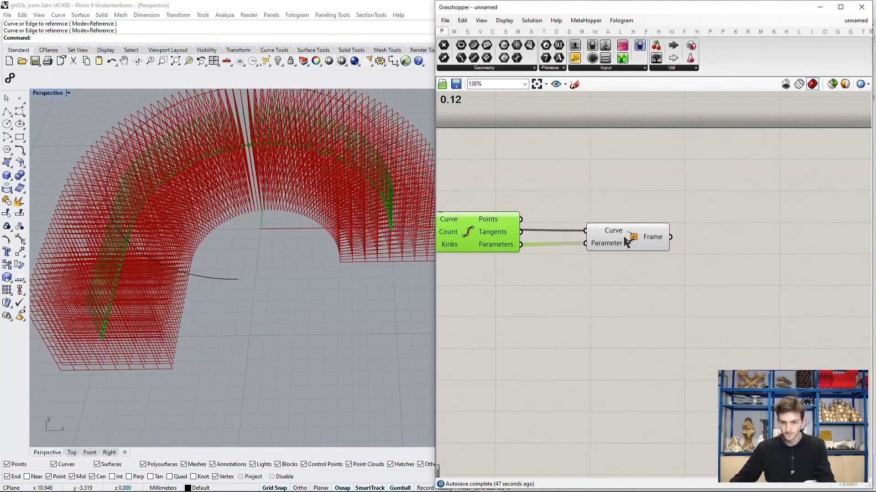
# Step: Add a Curve | Plane intersection component after the Perp Frame component
pyautogui.moveTo(627, 238); pyautogui.dragTo(579, 237)
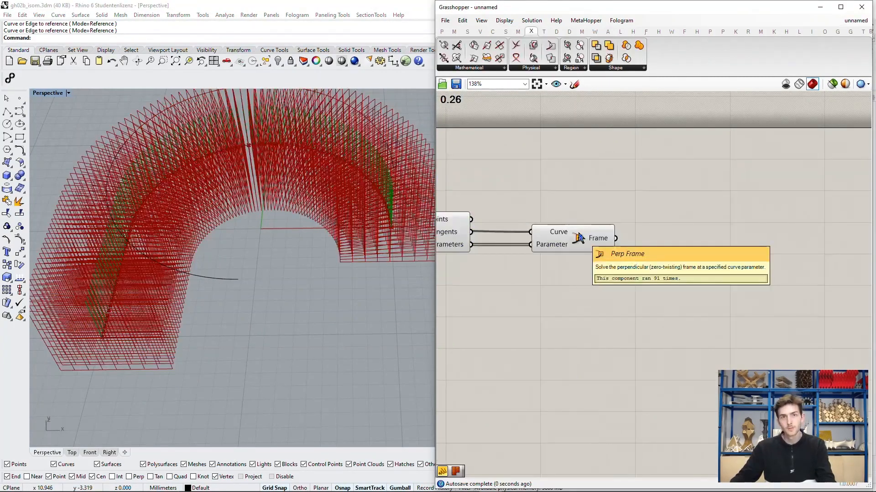
pyautogui.moveTo(625, 255); pyautogui.dragTo(594, 252, button='right')
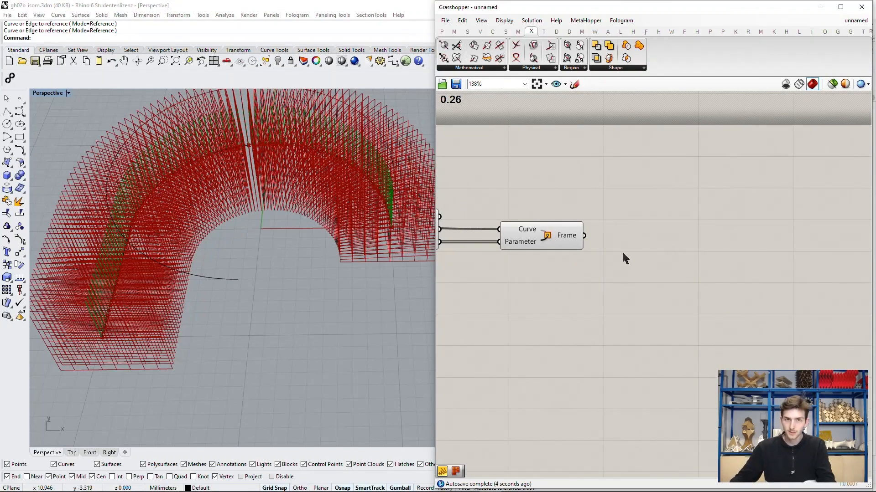
pyautogui.click(476, 68)
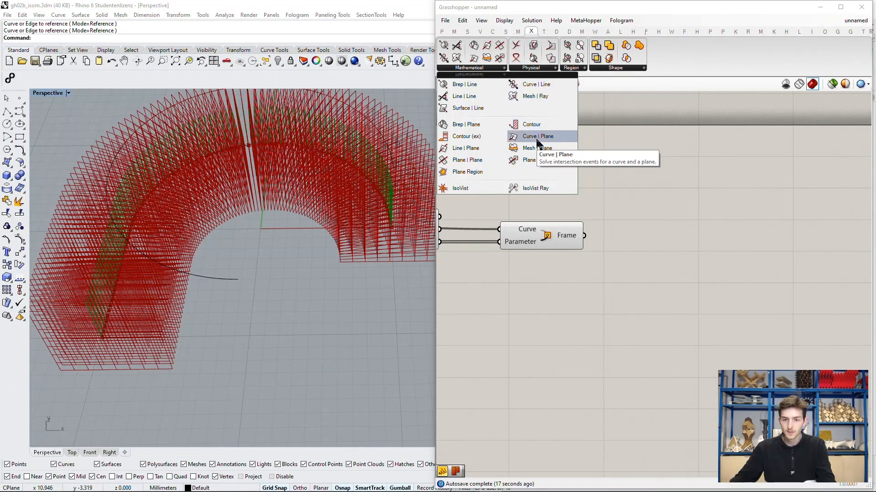
pyautogui.moveTo(538, 145); pyautogui.dragTo(652, 244)
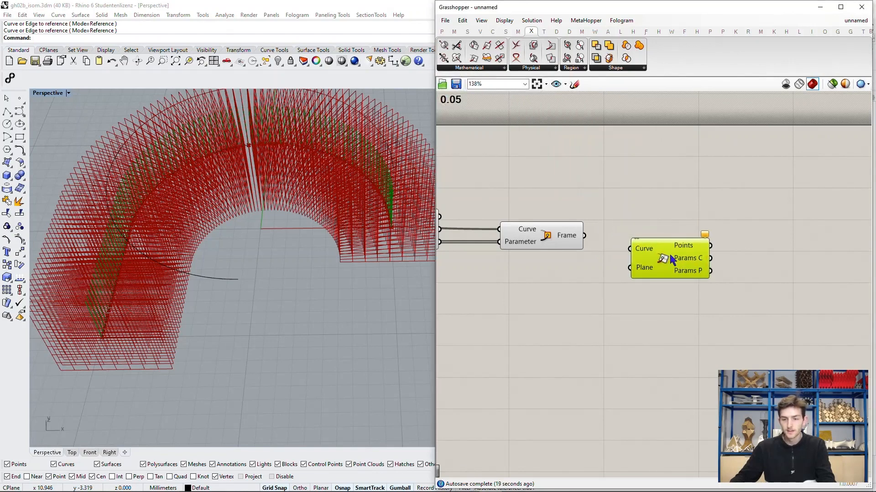
pyautogui.moveTo(632, 248); pyautogui.dragTo(696, 204, button='right')
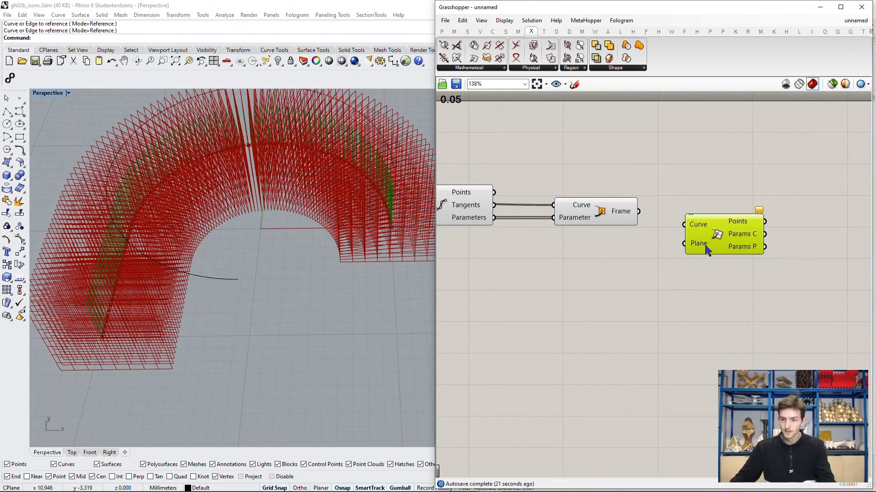
# Step: Feed the upper Curve into Curve | Plane's Curve input and Perp Frame's Frame output into its Plane input
pyautogui.scroll(-4, 705, 230)
pyautogui.scroll(1, 519, 302)
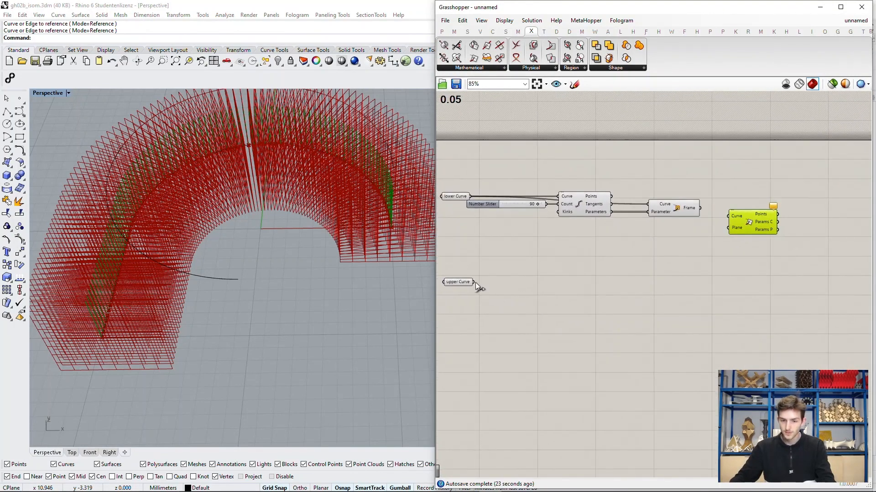
pyautogui.moveTo(475, 282); pyautogui.dragTo(739, 239)
pyautogui.scroll(3, 768, 238)
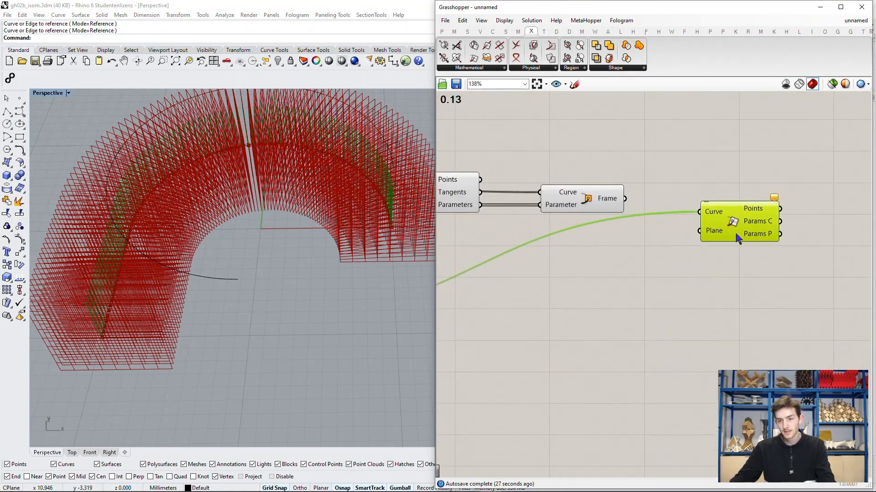
pyautogui.click(718, 259)
pyautogui.moveTo(719, 261); pyautogui.dragTo(681, 261, button='right')
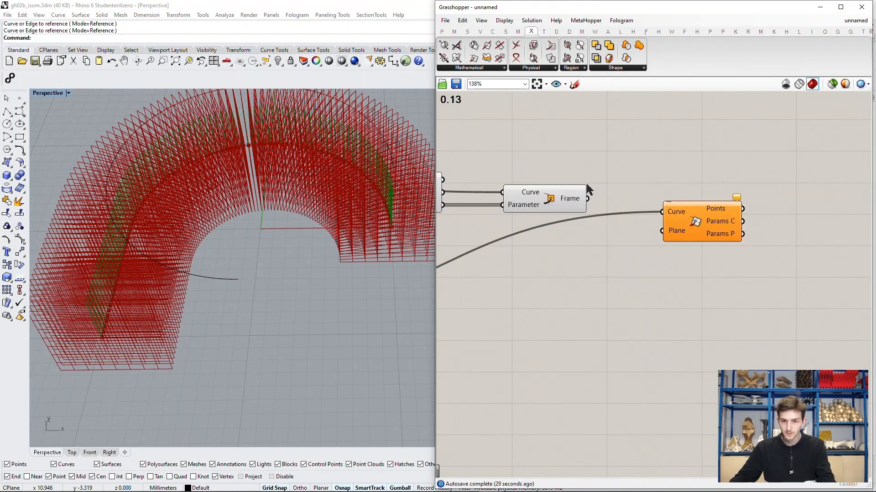
pyautogui.moveTo(588, 198); pyautogui.dragTo(662, 230)
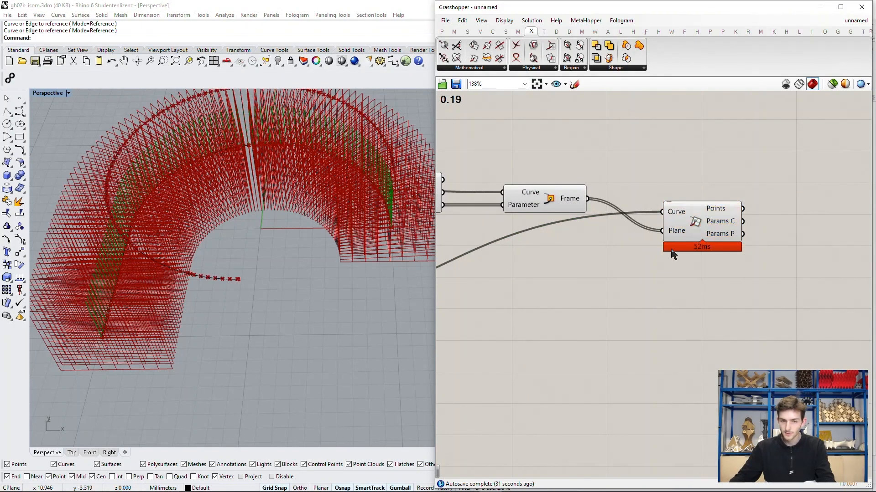
pyautogui.moveTo(701, 227); pyautogui.dragTo(677, 226, button='right')
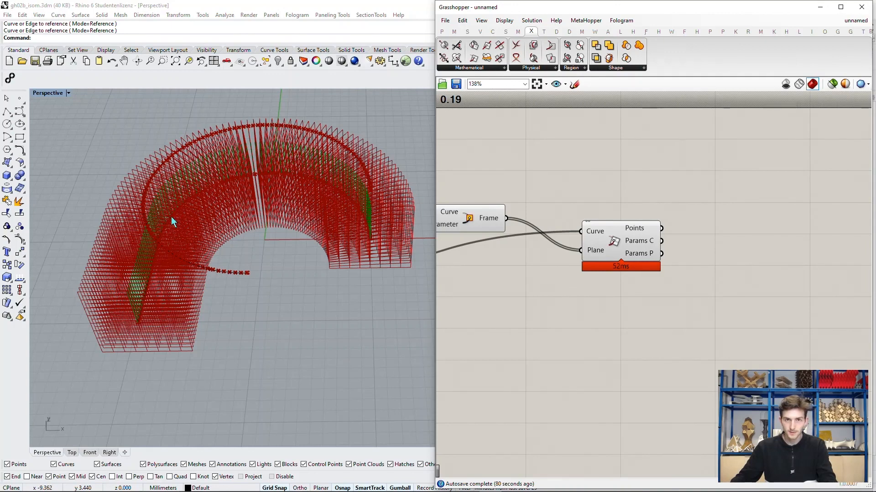
# Step: Add a Panel, feed the Points output of Curve | Plane into it and enlarge it to read the intersection points per branch
pyautogui.moveTo(616, 251); pyautogui.dragTo(589, 249, button='right')
pyautogui.doubleClick(661, 240)
pyautogui.write('panel')
pyautogui.press('Return')
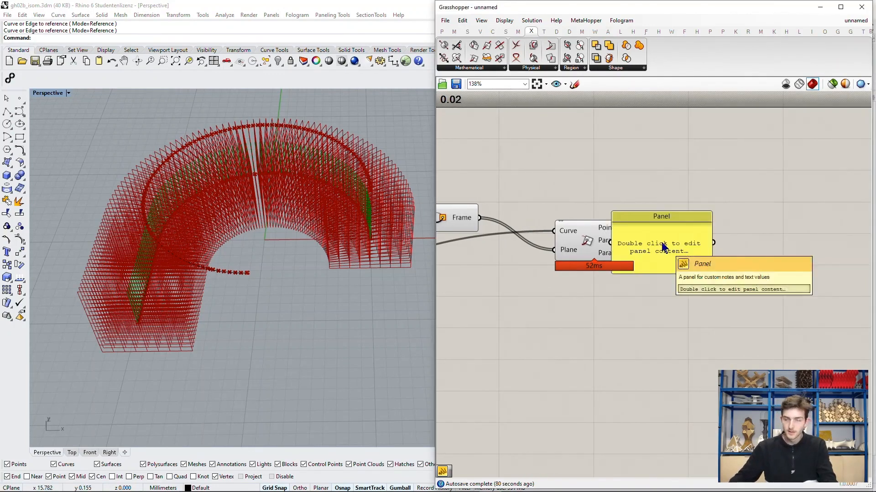
pyautogui.moveTo(664, 246); pyautogui.dragTo(768, 235)
pyautogui.moveTo(635, 228); pyautogui.dragTo(714, 477)
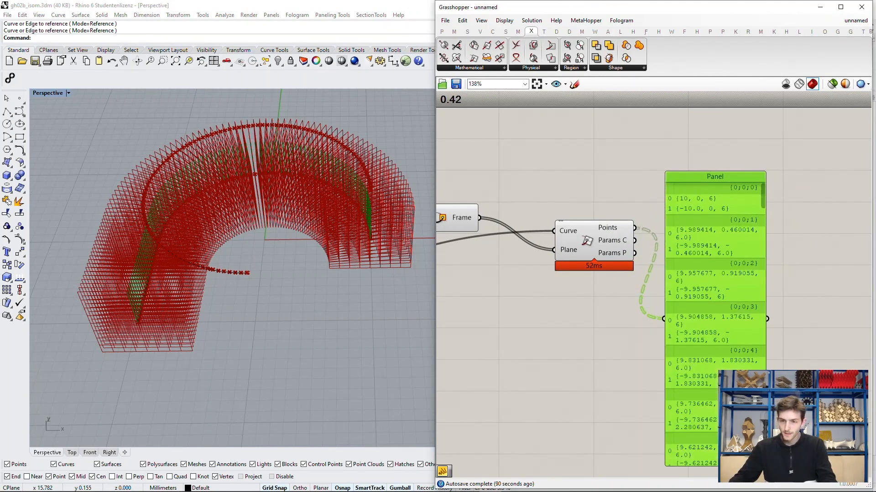
pyautogui.moveTo(721, 253); pyautogui.dragTo(739, 259)
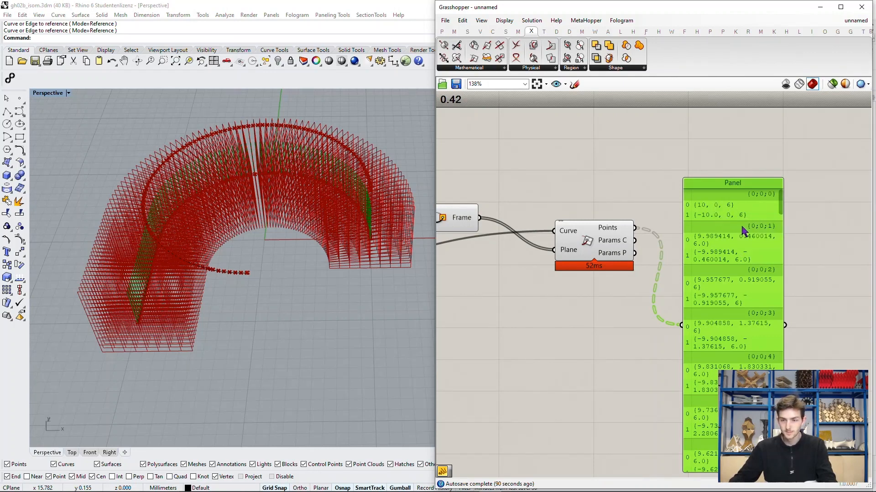
pyautogui.moveTo(742, 232); pyautogui.dragTo(698, 221, button='right')
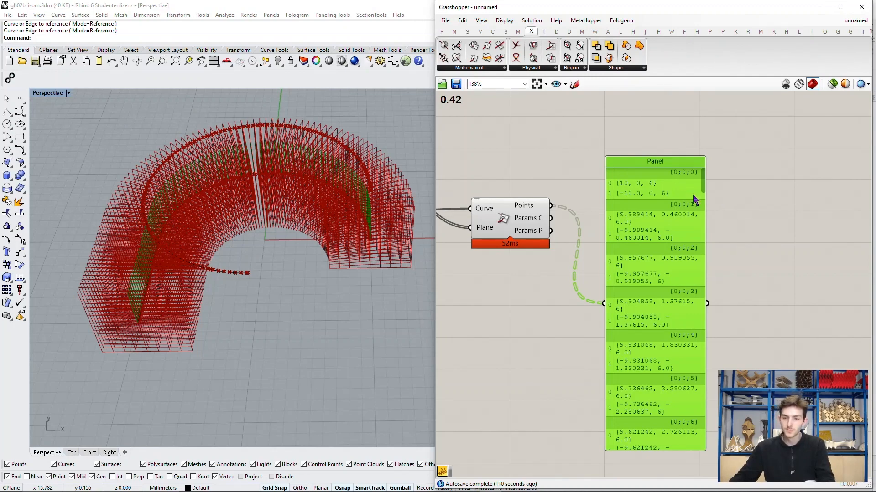
pyautogui.moveTo(655, 187); pyautogui.dragTo(682, 187)
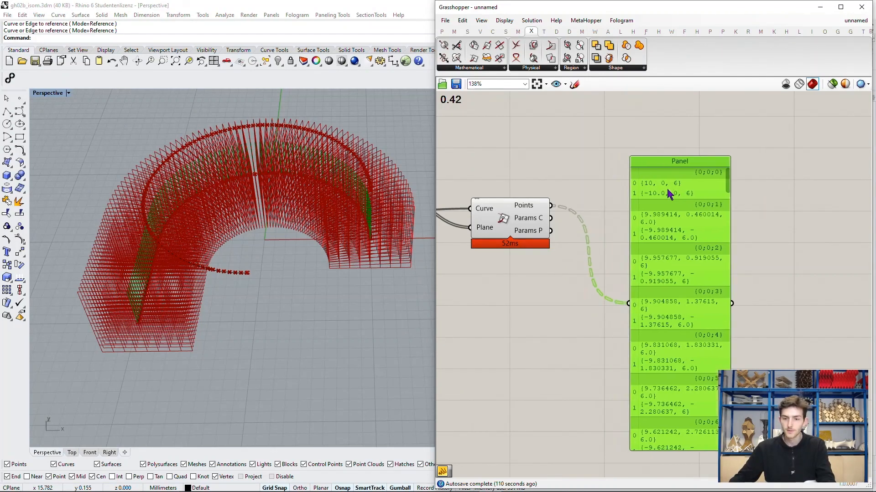
# Step: Add a List Item component between the Curve | Plane component and the panel
pyautogui.doubleClick(593, 180)
pyautogui.write('List')
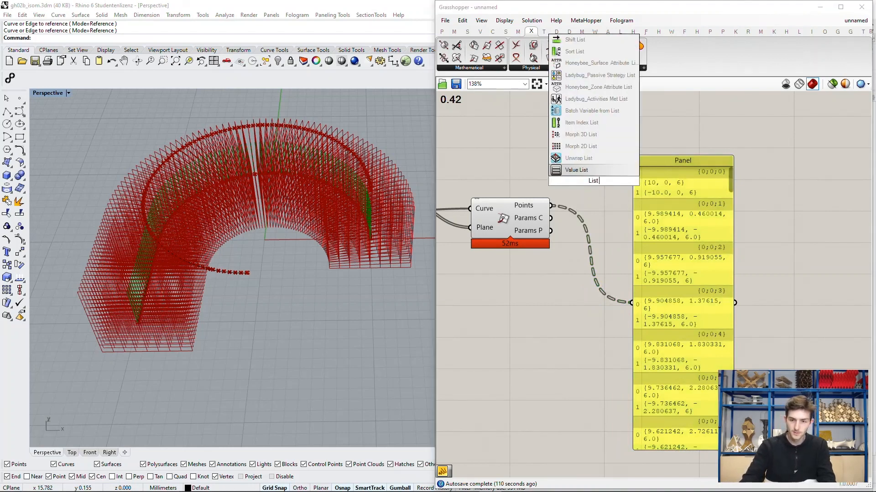
pyautogui.press('Up')
pyautogui.write('i')
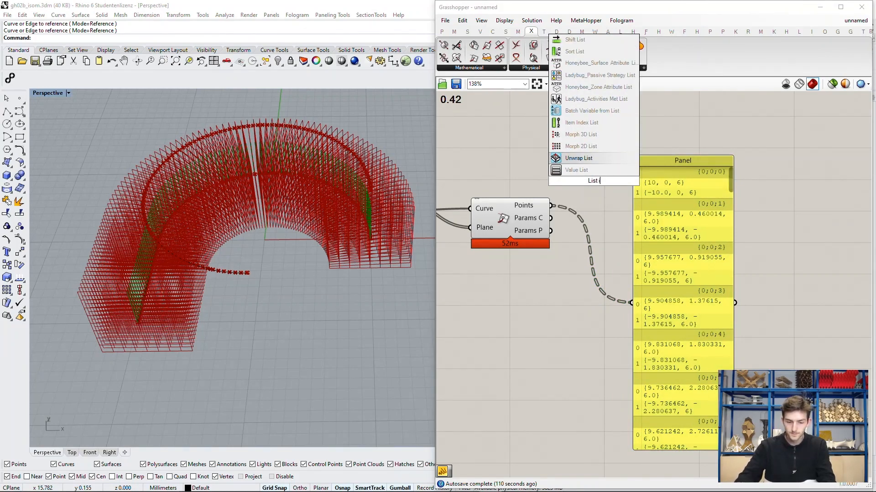
pyautogui.write('tem')
pyautogui.press('Return')
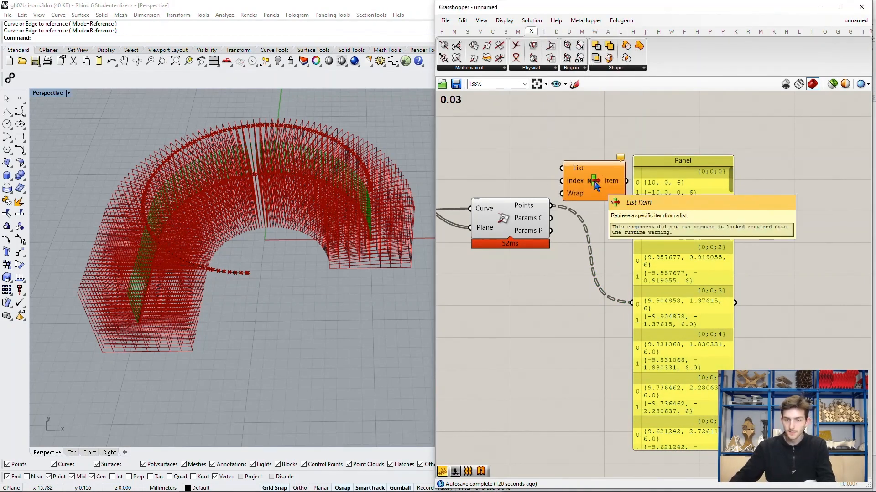
# Step: Feed the Points output of Curve | Plane into List Item's List input
pyautogui.scroll(3, 597, 182)
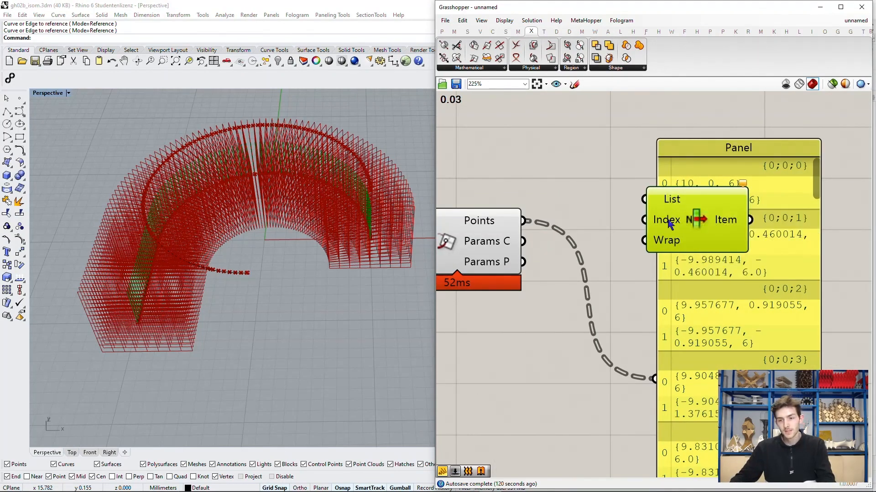
pyautogui.moveTo(668, 225); pyautogui.dragTo(643, 259)
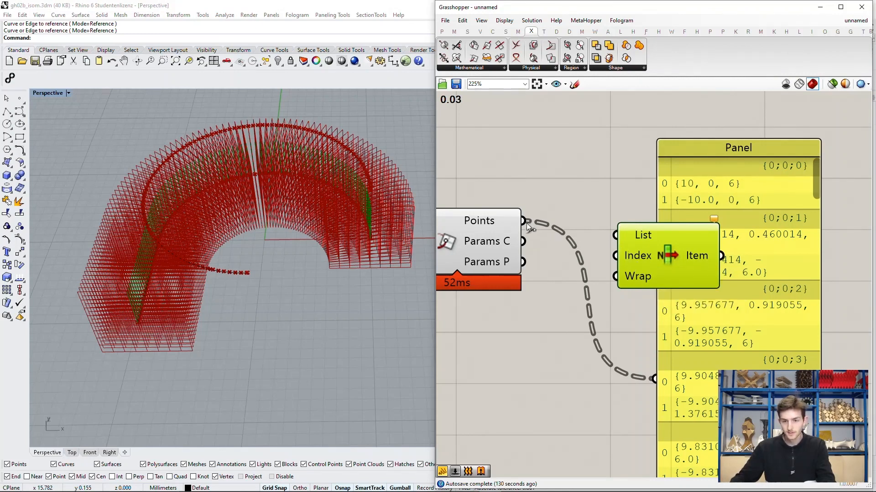
pyautogui.moveTo(525, 222); pyautogui.dragTo(615, 235)
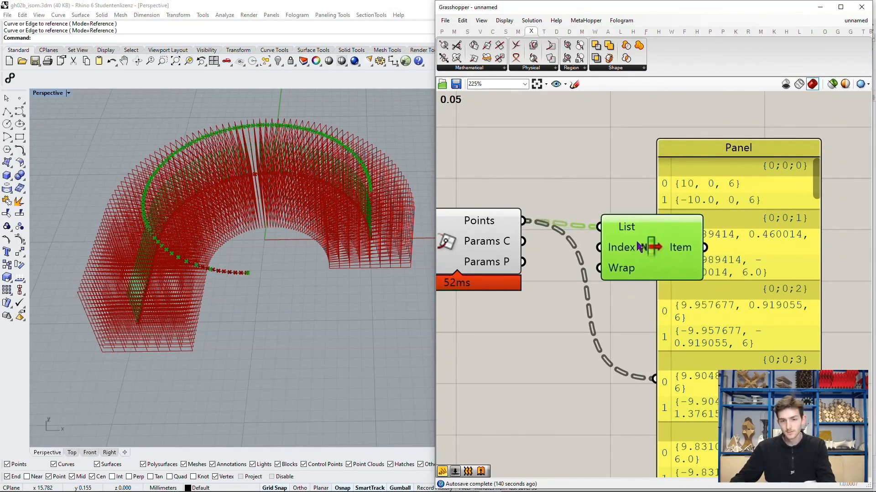
# Step: Check List Item's Item output by feeding it into the panel and highlighting its points in the viewport, and delete the panel
pyautogui.scroll(-3, 655, 254)
pyautogui.moveTo(626, 205); pyautogui.dragTo(721, 207)
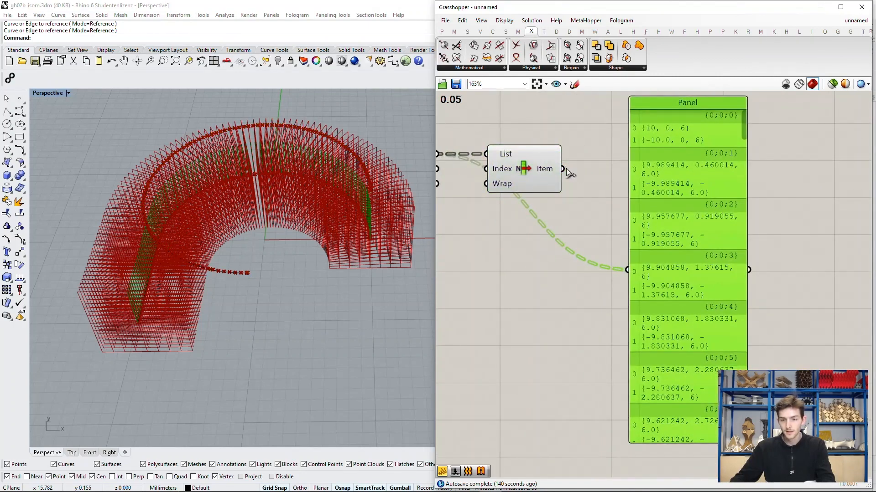
pyautogui.moveTo(563, 169); pyautogui.dragTo(628, 270)
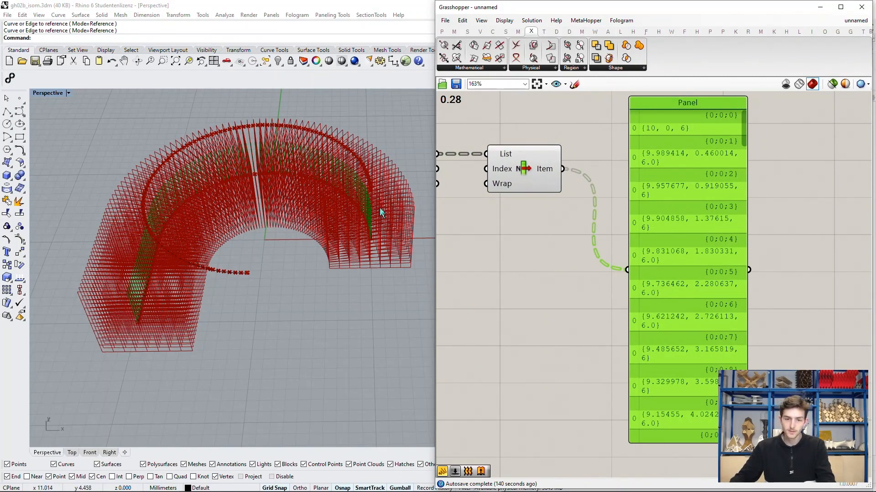
pyautogui.click(533, 166)
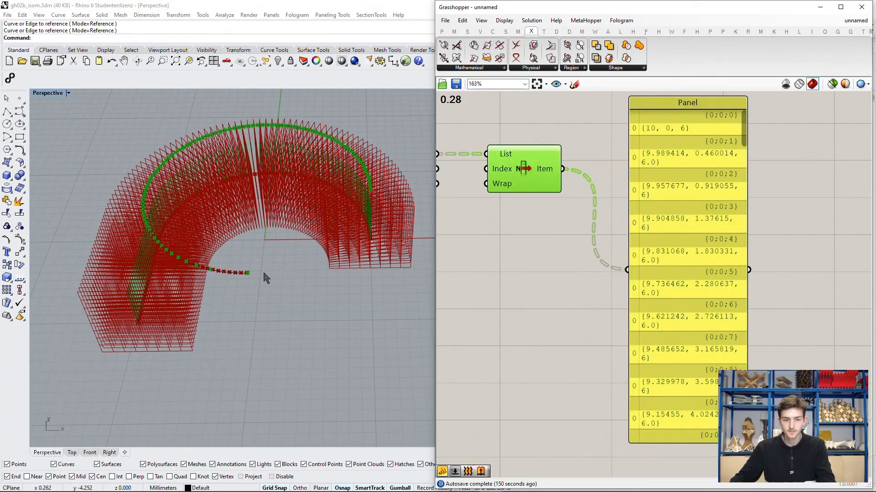
pyautogui.scroll(-2, 625, 238)
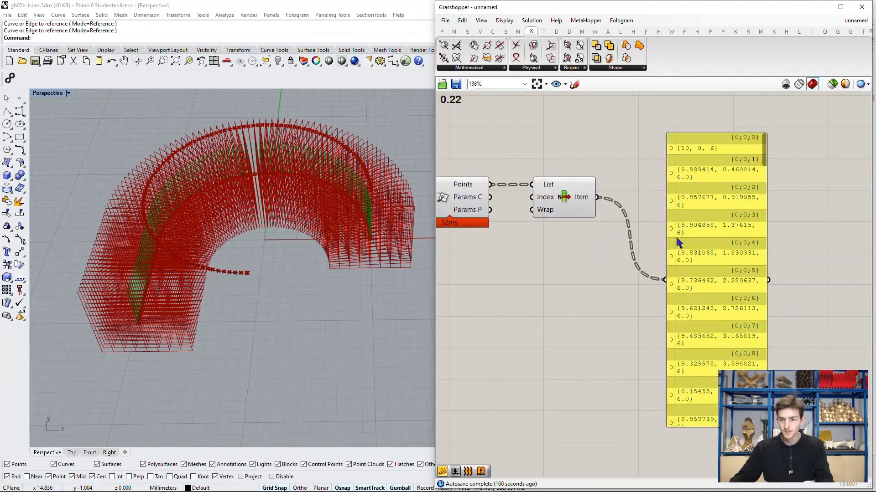
pyautogui.click(714, 239)
pyautogui.press('Delete')
# Step: Add a Line component after the List Item component
pyautogui.scroll(-2, 714, 241)
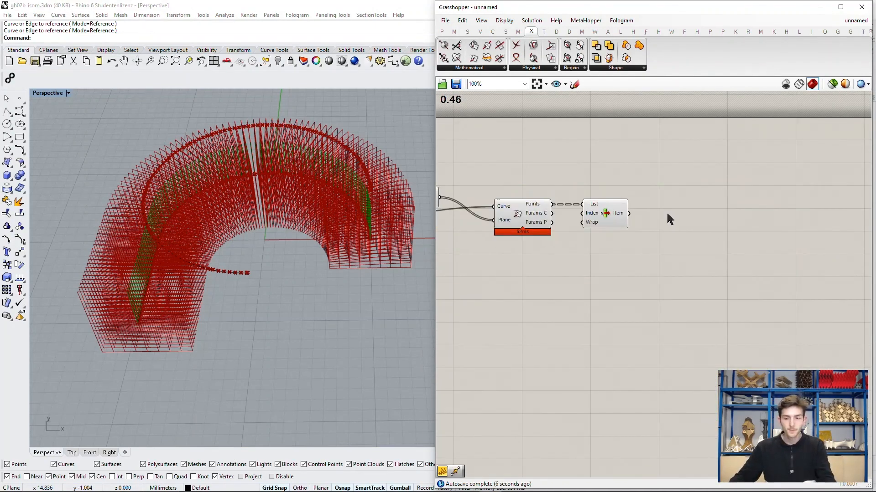
pyautogui.doubleClick(681, 196)
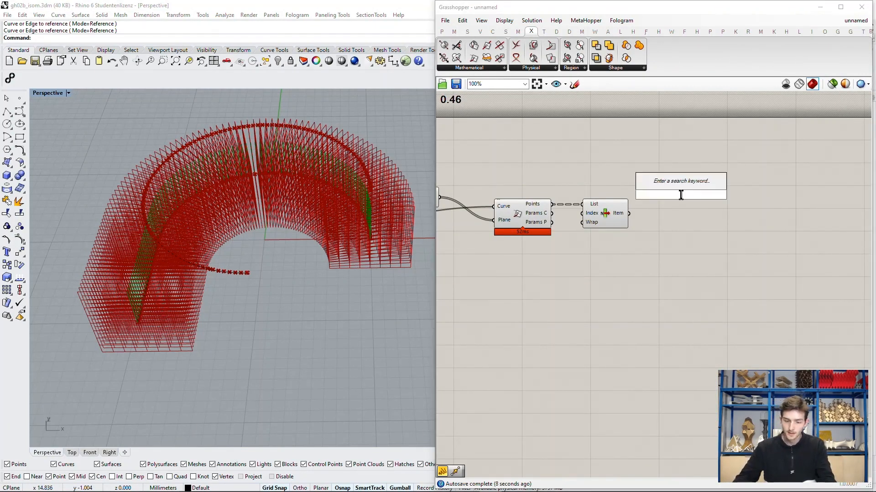
pyautogui.write('line')
pyautogui.press('Return')
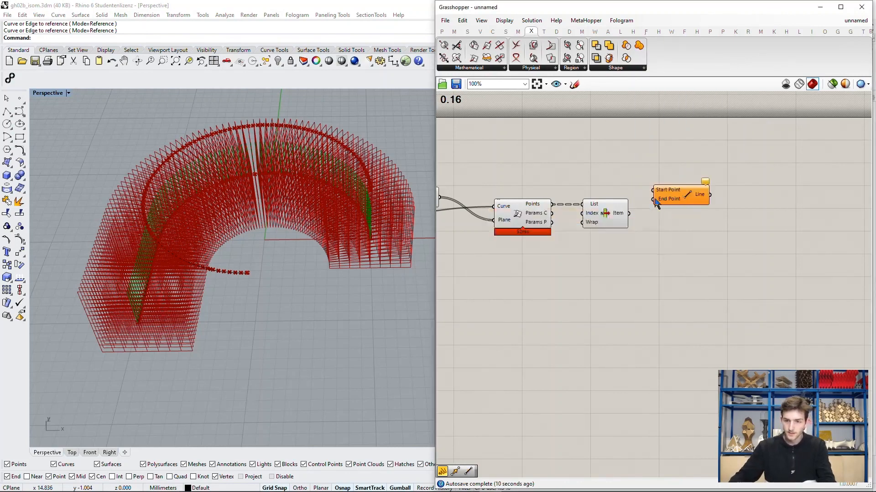
# Step: Feed the Points output of Divide Curve into Line's Start Point input and position the Line component beside List Item
pyautogui.moveTo(477, 201); pyautogui.dragTo(568, 213, button='right')
pyautogui.moveTo(625, 215); pyautogui.dragTo(709, 225, button='right')
pyautogui.click(510, 214)
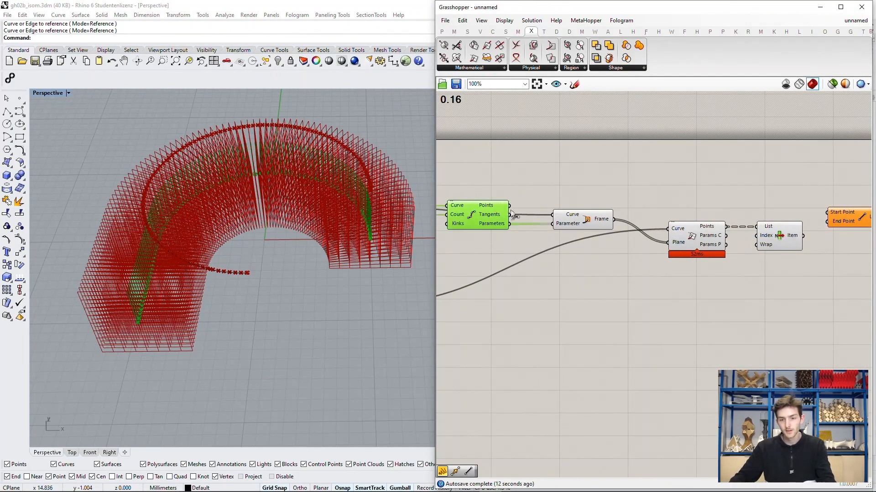
pyautogui.moveTo(510, 210); pyautogui.dragTo(826, 212)
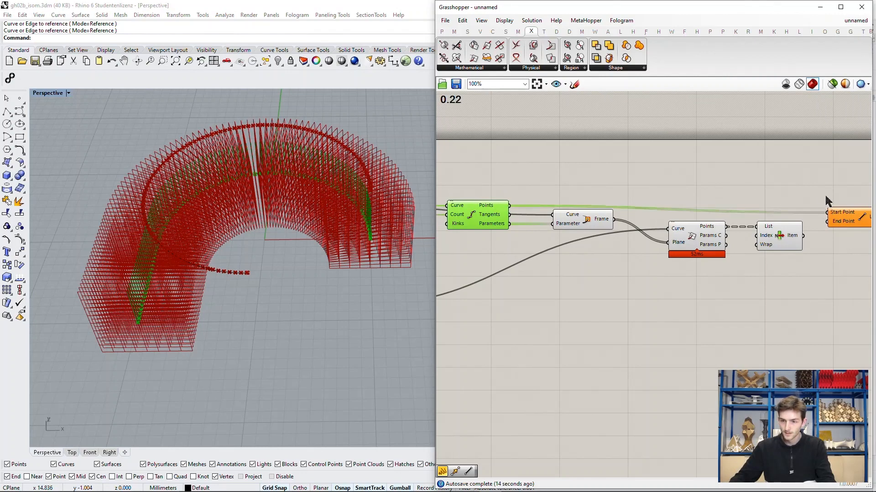
pyautogui.moveTo(826, 212); pyautogui.dragTo(637, 190, button='right')
pyautogui.moveTo(637, 191); pyautogui.dragTo(663, 183)
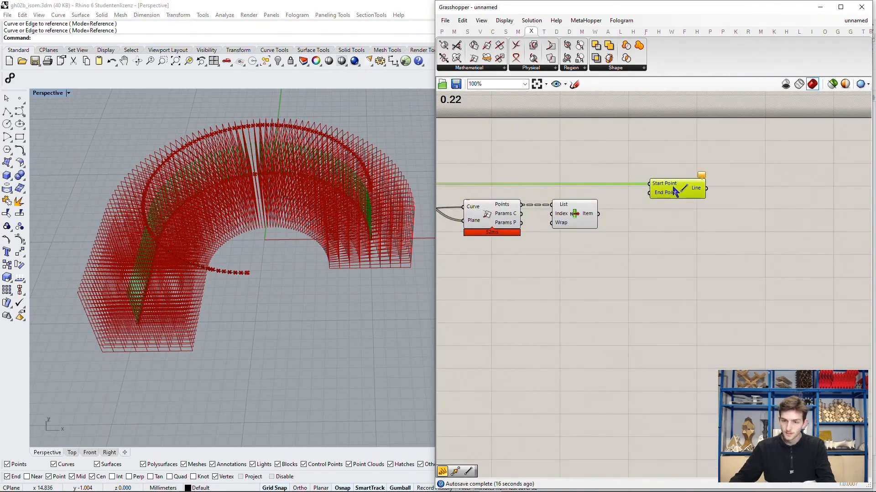
# Step: Feed List Item's Item output into the Line component's End Point input
pyautogui.scroll(2, 601, 223)
pyautogui.click(490, 213)
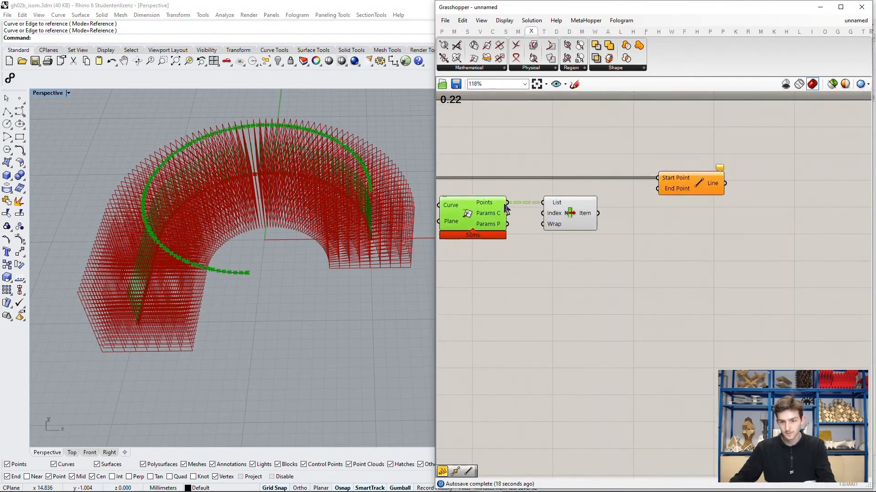
pyautogui.moveTo(598, 213); pyautogui.dragTo(657, 189)
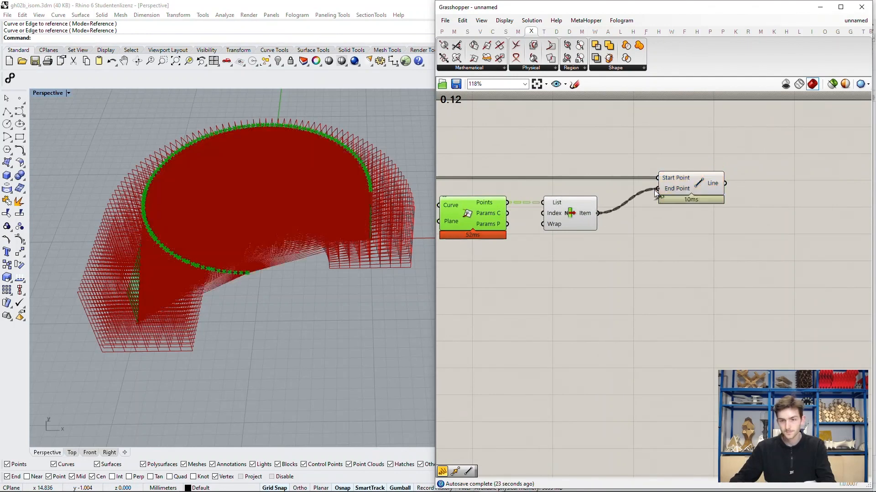
pyautogui.click(667, 217)
# Step: Inspect the lines between the two curves and highlight List Item's points in the viewport
pyautogui.scroll(5, 296, 266)
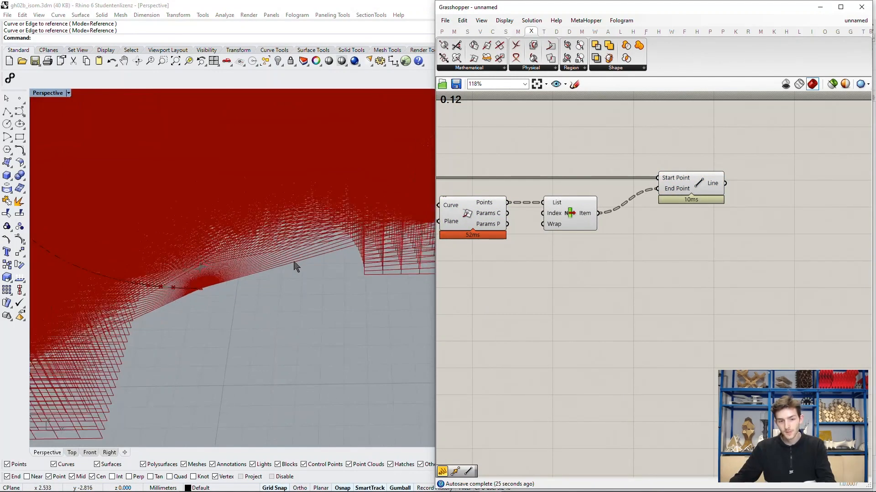
pyautogui.scroll(5, 294, 262)
pyautogui.scroll(-5, 294, 263)
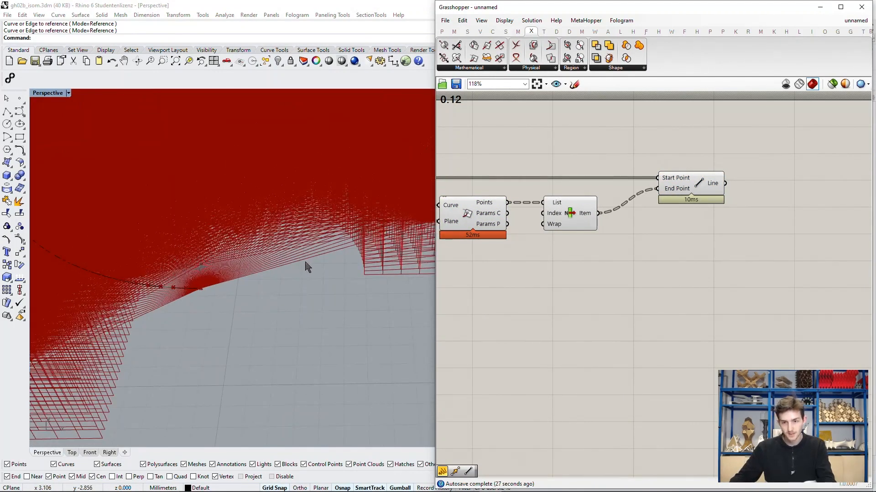
pyautogui.scroll(-2, 307, 266)
pyautogui.moveTo(311, 252); pyautogui.dragTo(315, 274, button='right')
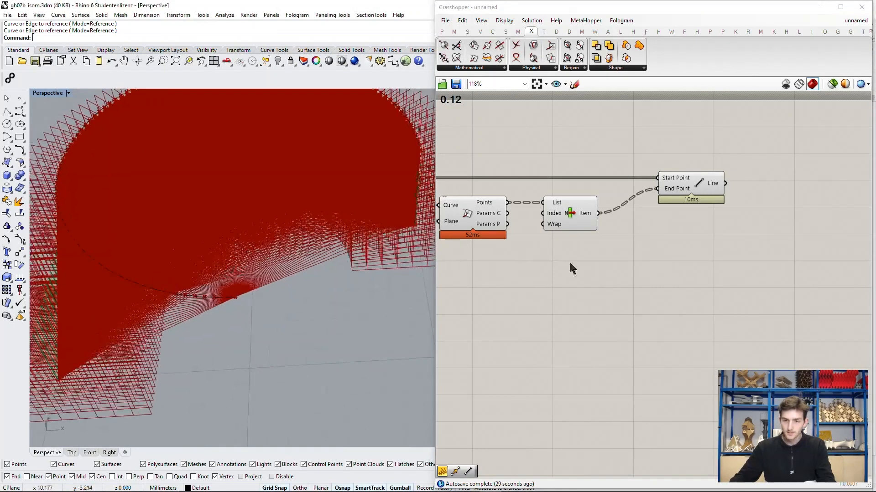
pyautogui.scroll(-1, 632, 263)
pyautogui.moveTo(584, 246); pyautogui.dragTo(631, 260, button='right')
pyautogui.moveTo(501, 206); pyautogui.dragTo(539, 212, button='right')
pyautogui.moveTo(660, 211); pyautogui.dragTo(528, 223, button='right')
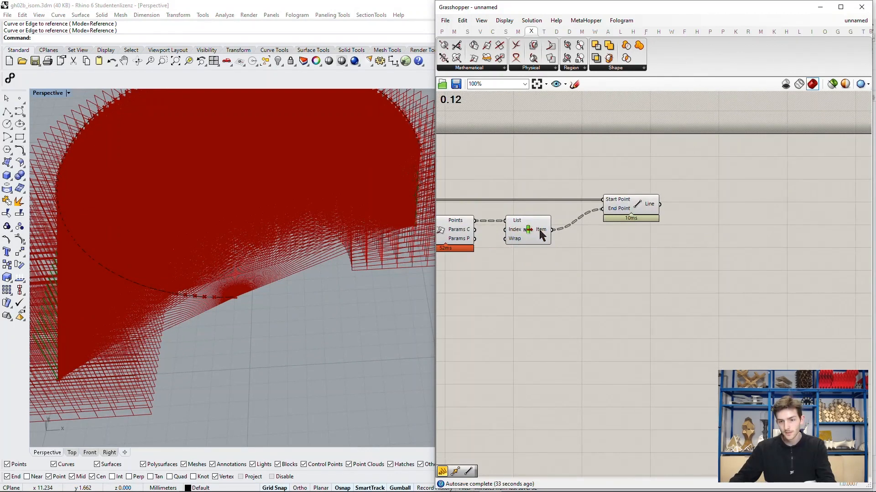
pyautogui.click(541, 234)
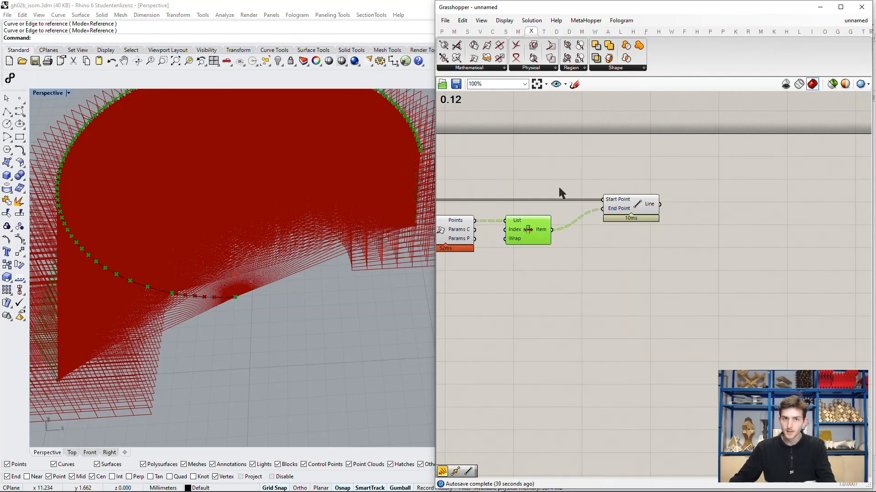
# Step: Flatten Line's End Point input and highlight the component's lines in the viewport
pyautogui.scroll(2, 612, 203)
pyautogui.click(613, 213)
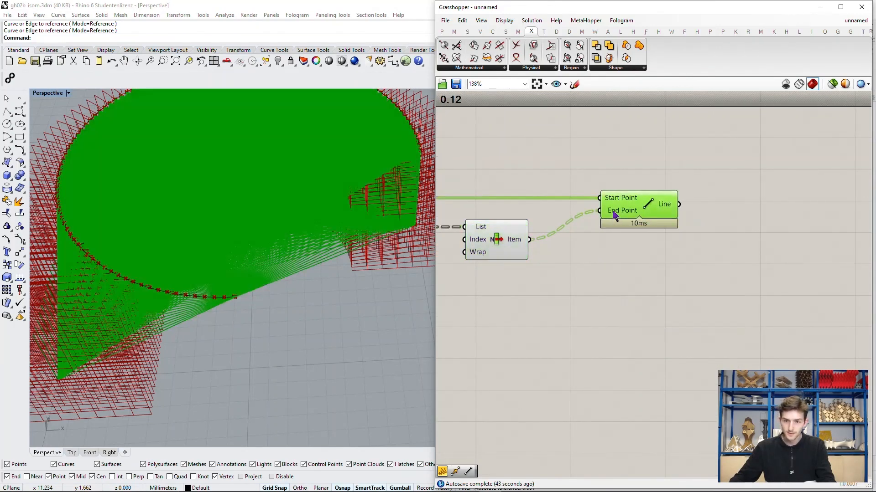
pyautogui.rightClick(612, 211)
pyautogui.click(639, 285)
pyautogui.click(628, 290)
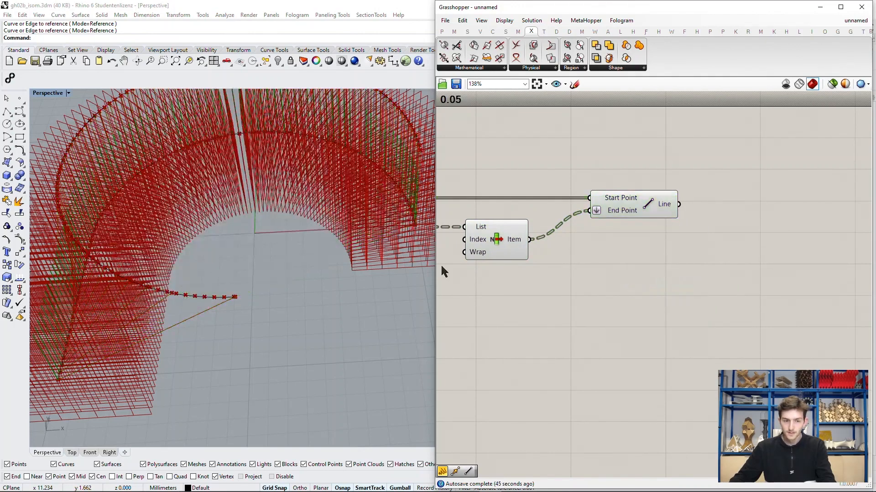
pyautogui.scroll(-3, 432, 269)
pyautogui.click(637, 204)
pyautogui.moveTo(346, 248); pyautogui.dragTo(273, 246, button='right')
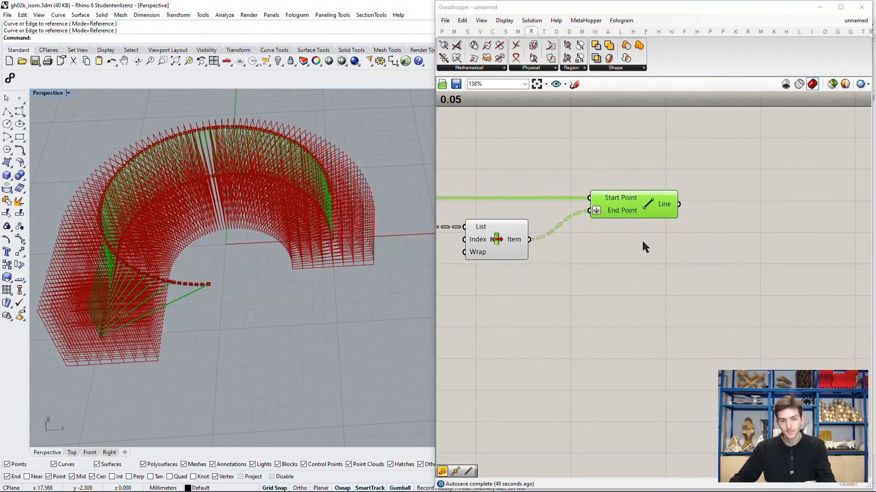
pyautogui.keyDown('shift'); pyautogui.moveTo(278, 284); pyautogui.dragTo(301, 286, button='right'); pyautogui.keyUp('shift')
# Step: Hide the previews of all components between the number slider and Line, leaving only the connecting lines shown
pyautogui.scroll(-5, 707, 238)
pyautogui.moveTo(612, 242); pyautogui.dragTo(660, 242, button='right')
pyautogui.scroll(-3, 662, 246)
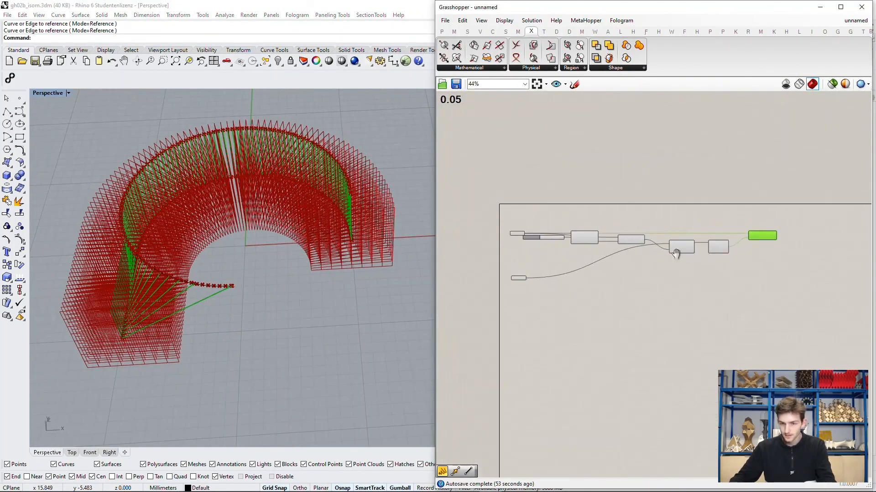
pyautogui.moveTo(707, 305); pyautogui.dragTo(760, 305, button='right')
pyautogui.moveTo(759, 304); pyautogui.dragTo(589, 206)
pyautogui.middleClick(629, 207)
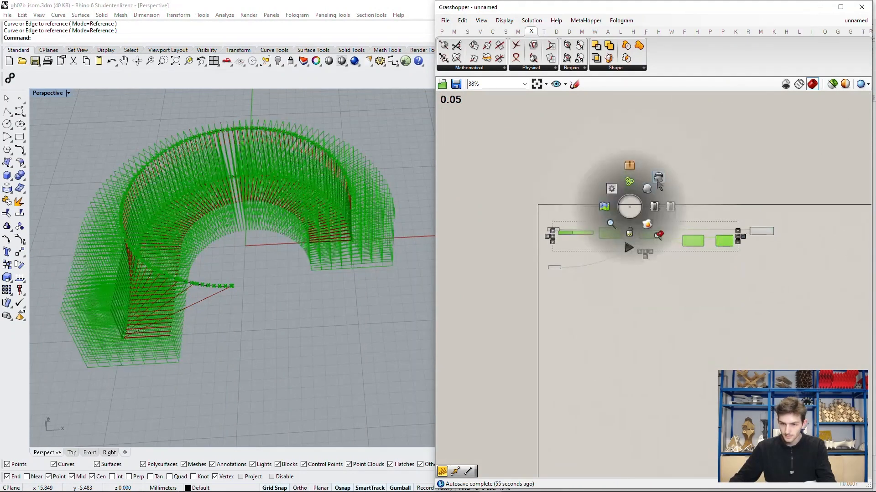
pyautogui.click(658, 180)
pyautogui.click(731, 192)
pyautogui.scroll(4, 348, 213)
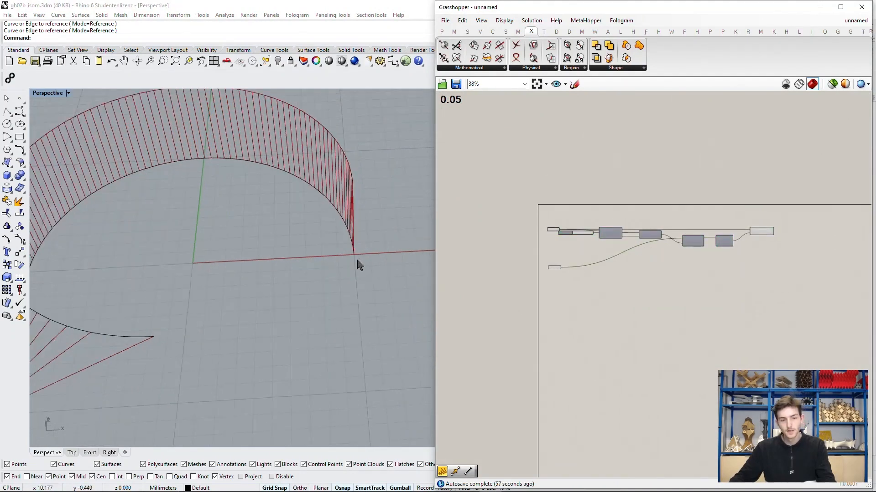
pyautogui.scroll(-4, 353, 263)
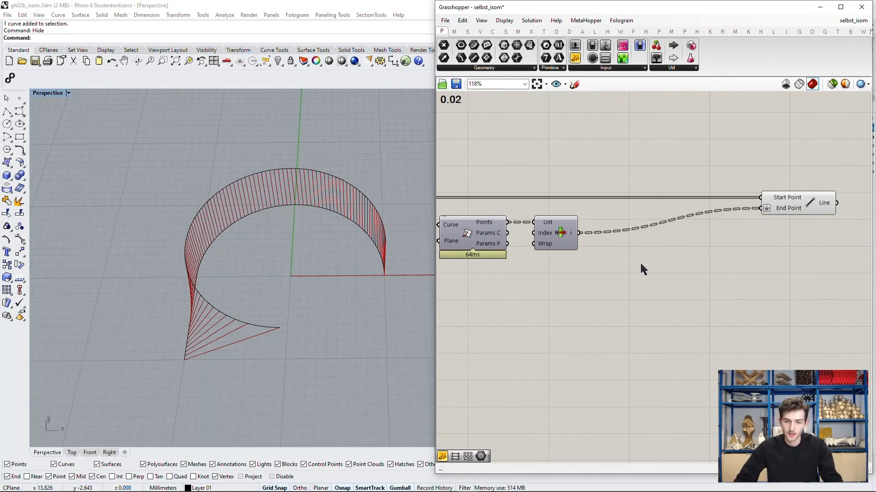
# Step: Add a panel below List Item and feed the Points output of Curve | Plane into it
pyautogui.moveTo(567, 249); pyautogui.dragTo(577, 250, button='right')
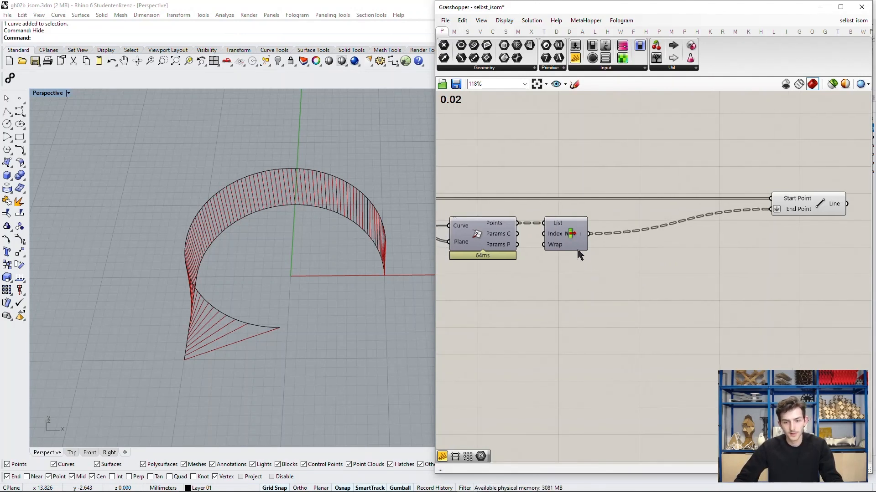
pyautogui.doubleClick(564, 292)
pyautogui.write('l')
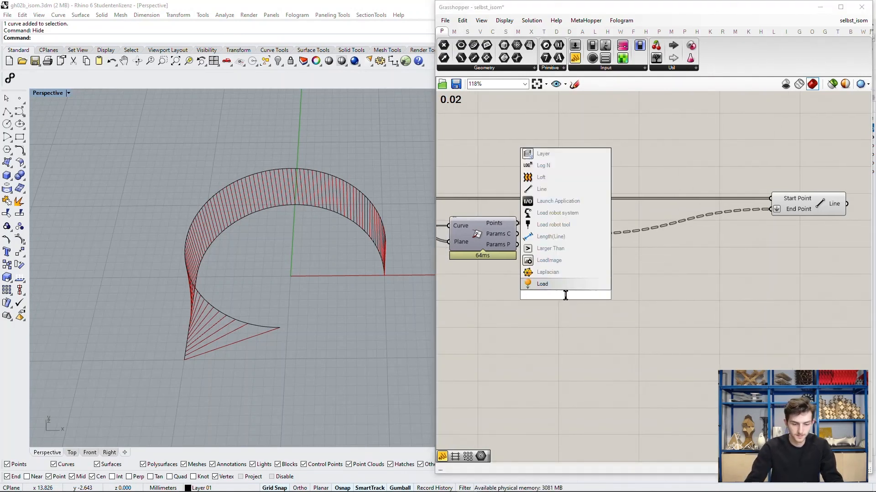
pyautogui.press('BackSpace')
pyautogui.write('panel')
pyautogui.press('Return')
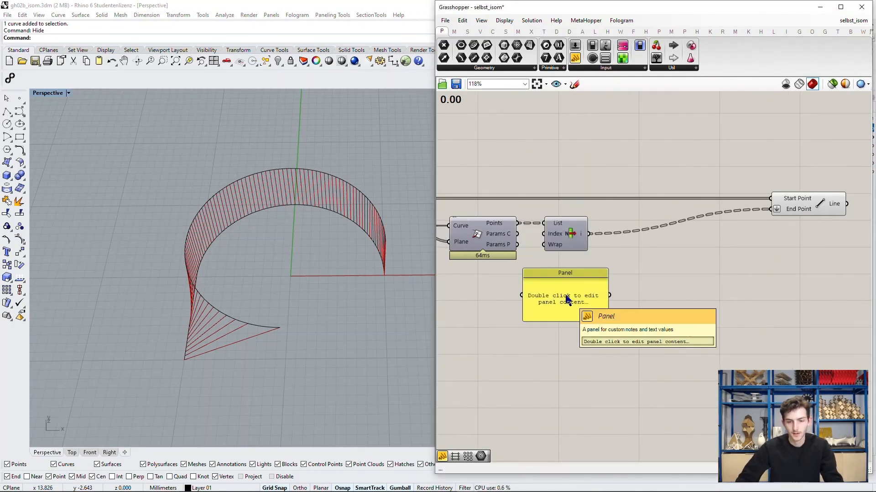
pyautogui.moveTo(560, 319); pyautogui.dragTo(583, 306)
pyautogui.moveTo(522, 224); pyautogui.dragTo(547, 292)
# Step: Enlarge the panel below List Item to show more branches of intersection points
pyautogui.scroll(3, 597, 292)
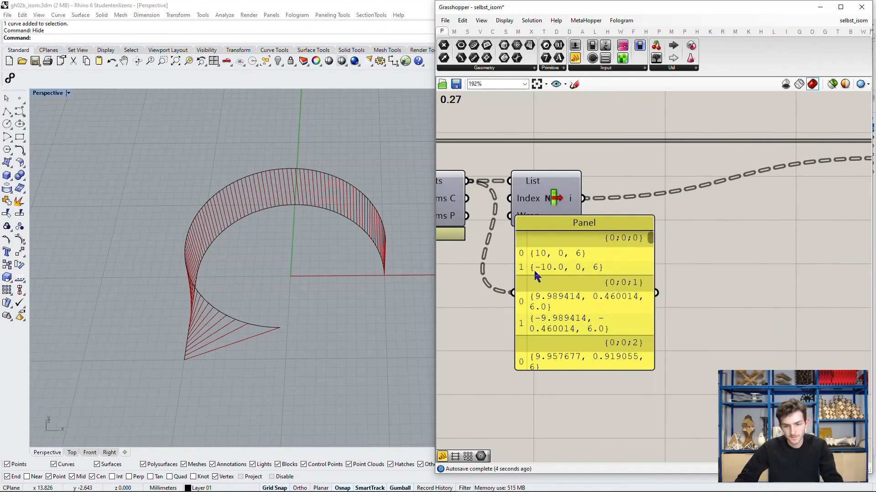
pyautogui.scroll(-2, 537, 267)
pyautogui.moveTo(620, 280); pyautogui.dragTo(615, 184, button='right')
pyautogui.moveTo(593, 244); pyautogui.dragTo(600, 296)
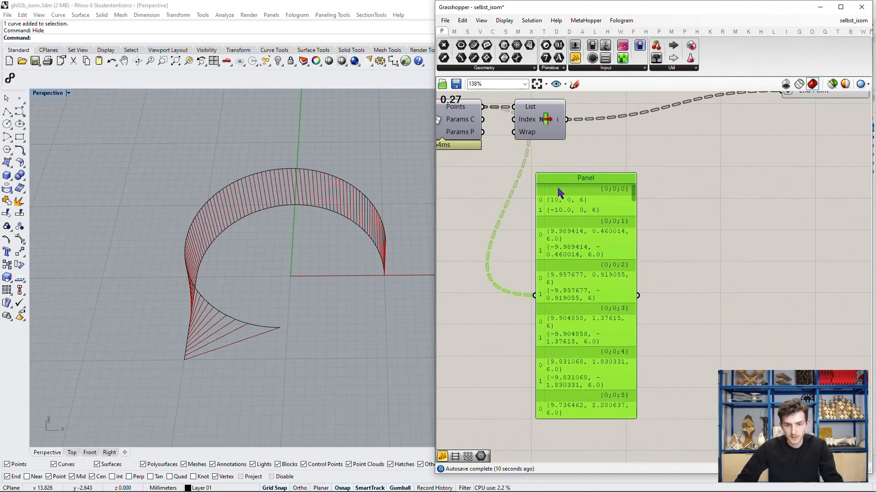
pyautogui.moveTo(519, 186); pyautogui.dragTo(516, 205, button='right')
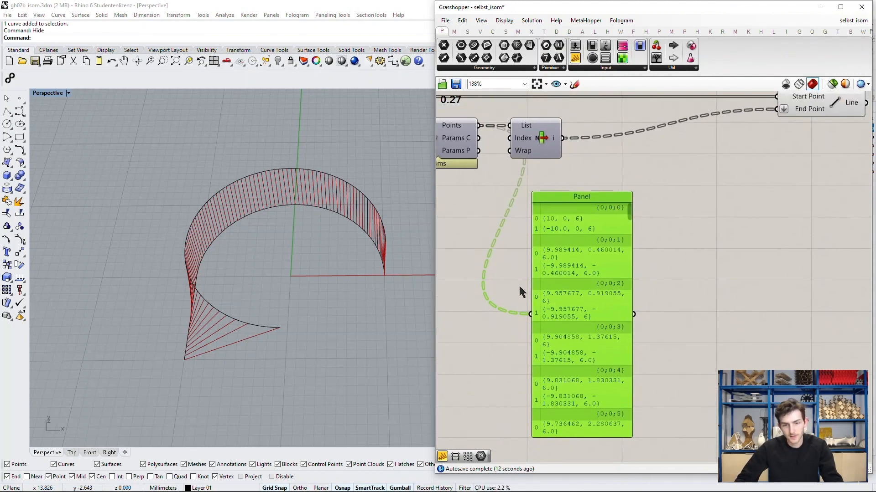
pyautogui.moveTo(532, 320); pyautogui.dragTo(547, 303)
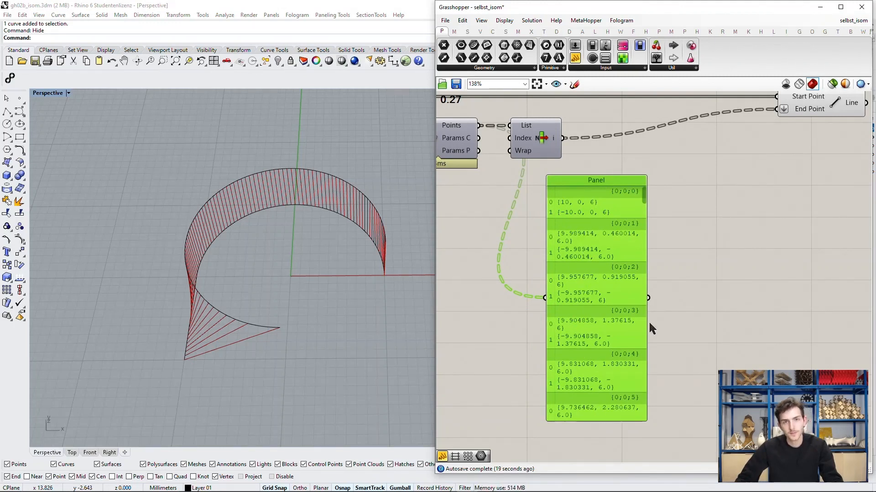
# Step: Compare the panel's point branches with the Line component's inputs and highlight its lines in the viewport
pyautogui.moveTo(681, 303); pyautogui.dragTo(645, 328, button='right')
pyautogui.moveTo(589, 316); pyautogui.dragTo(582, 312)
pyautogui.click(672, 294)
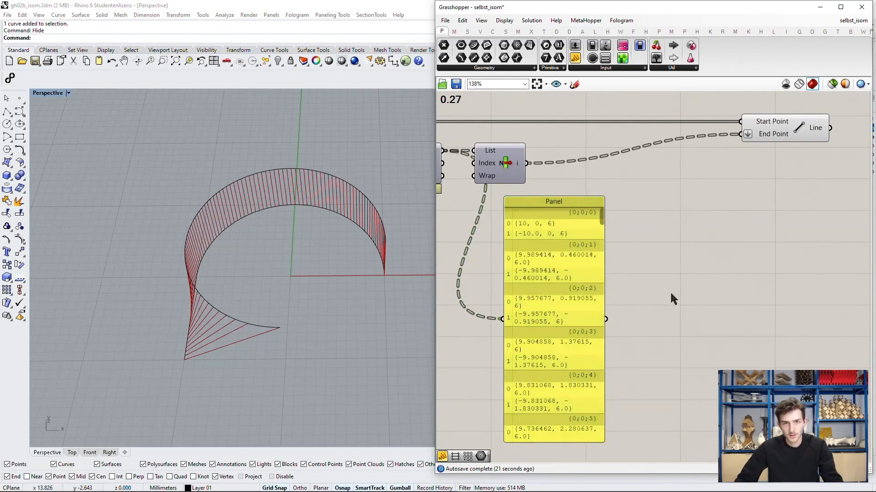
pyautogui.moveTo(677, 259); pyautogui.dragTo(678, 305, button='right')
pyautogui.click(799, 182)
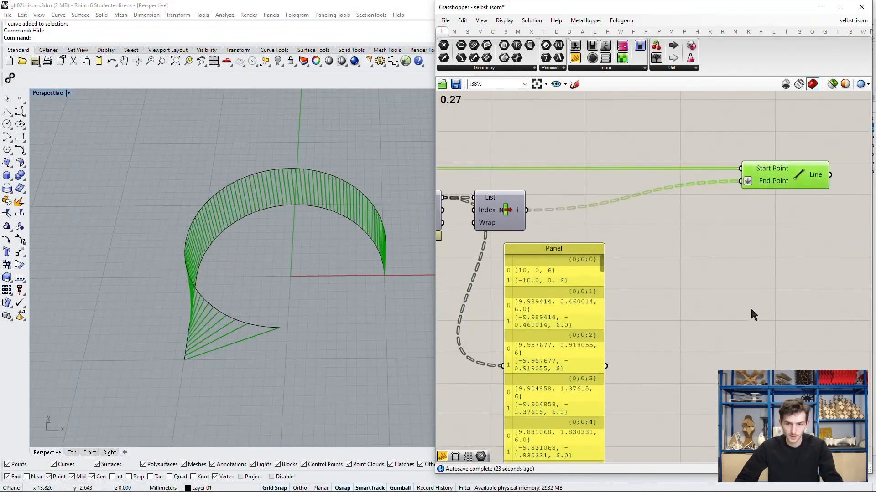
pyautogui.moveTo(730, 354); pyautogui.dragTo(735, 307, button='right')
pyautogui.click(716, 305)
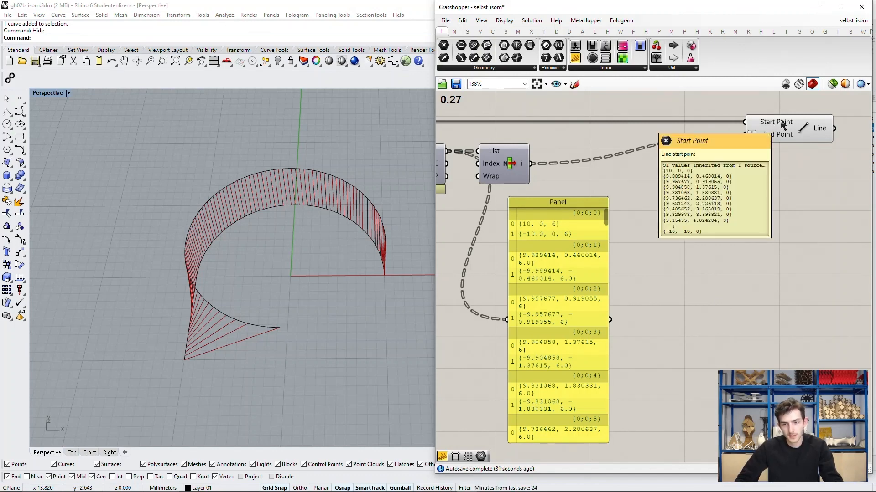
# Step: Add a second Line component below the existing one
pyautogui.moveTo(774, 192); pyautogui.dragTo(722, 190, button='right')
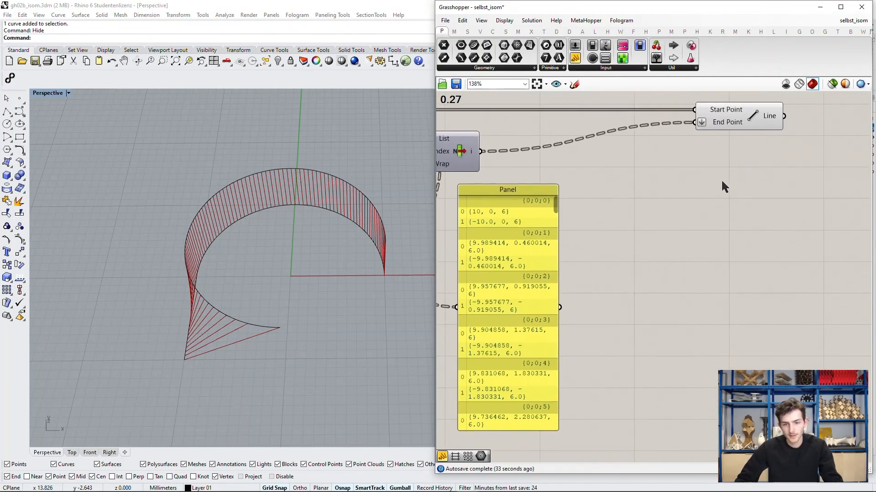
pyautogui.doubleClick(713, 219)
pyautogui.write('line')
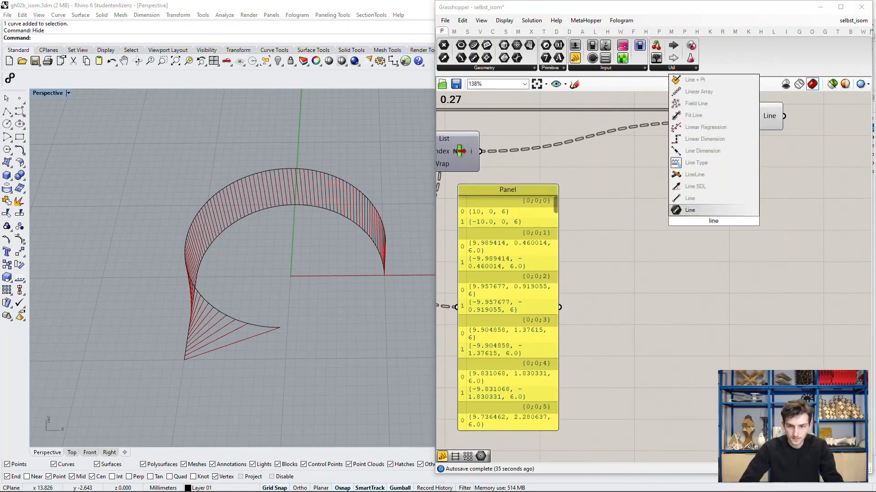
pyautogui.press('Return')
pyautogui.moveTo(588, 243); pyautogui.dragTo(643, 252, button='right')
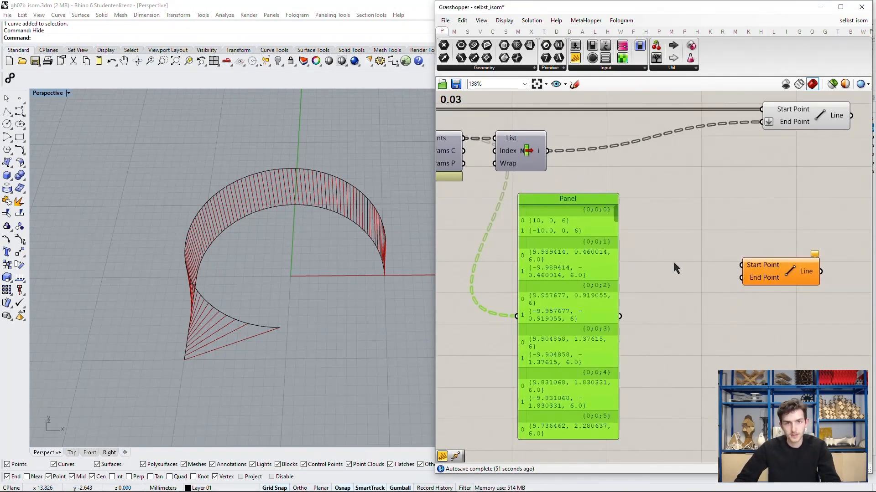
pyautogui.click(672, 260)
pyautogui.moveTo(672, 259); pyautogui.dragTo(659, 266, button='right')
pyautogui.moveTo(761, 286); pyautogui.dragTo(766, 278)
# Step: Replace the panel's source with List Item's i output
pyautogui.click(633, 274)
pyautogui.moveTo(625, 269); pyautogui.dragTo(694, 261, button='right')
pyautogui.moveTo(605, 265); pyautogui.dragTo(624, 268)
pyautogui.scroll(-3, 681, 251)
pyautogui.scroll(2, 630, 229)
pyautogui.click(613, 192)
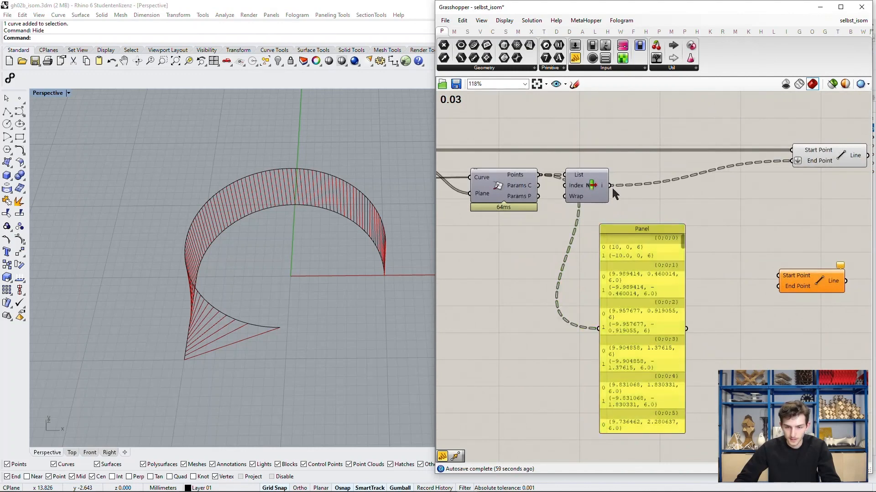
pyautogui.moveTo(611, 187); pyautogui.dragTo(600, 328)
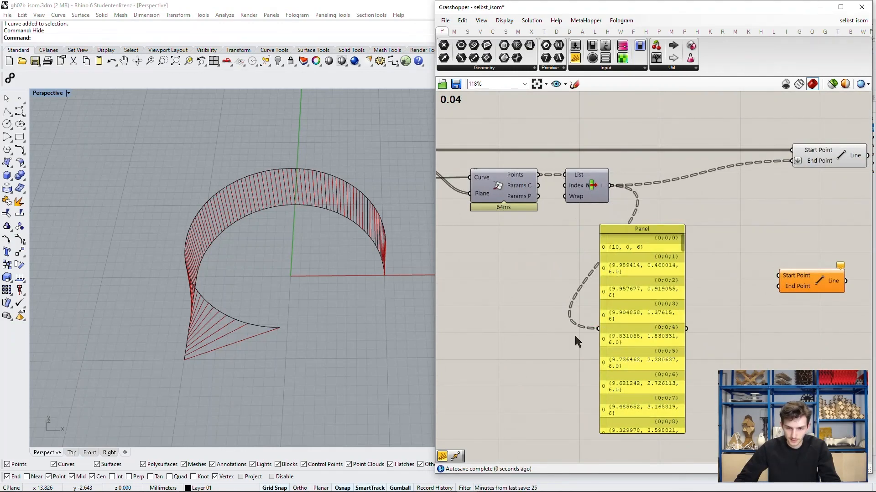
# Step: Add a second panel beside the existing one, below Curve | Plane
pyautogui.moveTo(527, 272); pyautogui.dragTo(559, 280, button='right')
pyautogui.scroll(-1, 586, 254)
pyautogui.doubleClick(529, 278)
pyautogui.write('panel')
pyautogui.press('Return')
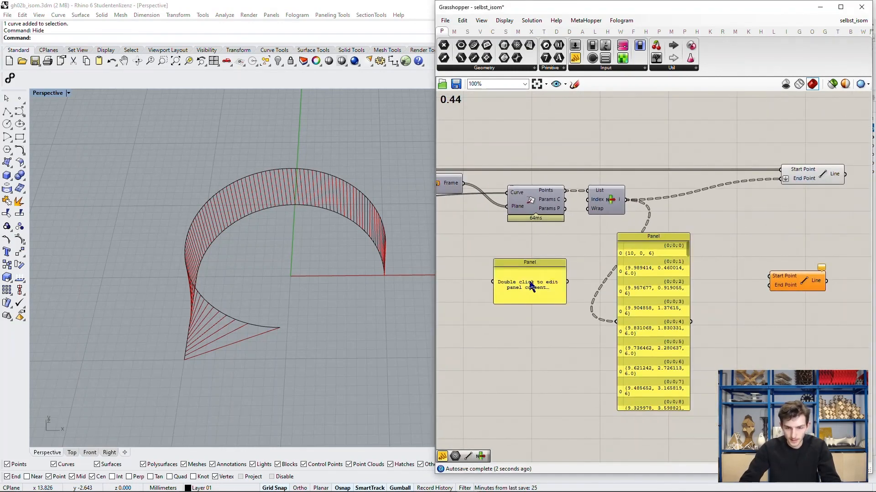
pyautogui.moveTo(530, 282); pyautogui.dragTo(560, 284)
# Step: Add a Geometry parameter and place it beside the empty panel
pyautogui.doubleClick(582, 239)
pyautogui.write('geo')
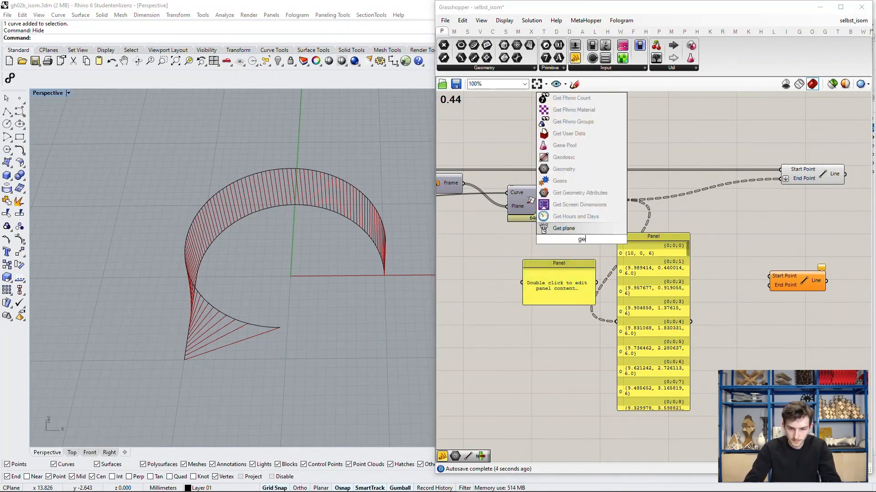
pyautogui.press('Return')
pyautogui.moveTo(581, 240); pyautogui.dragTo(484, 272)
pyautogui.rightClick(485, 273)
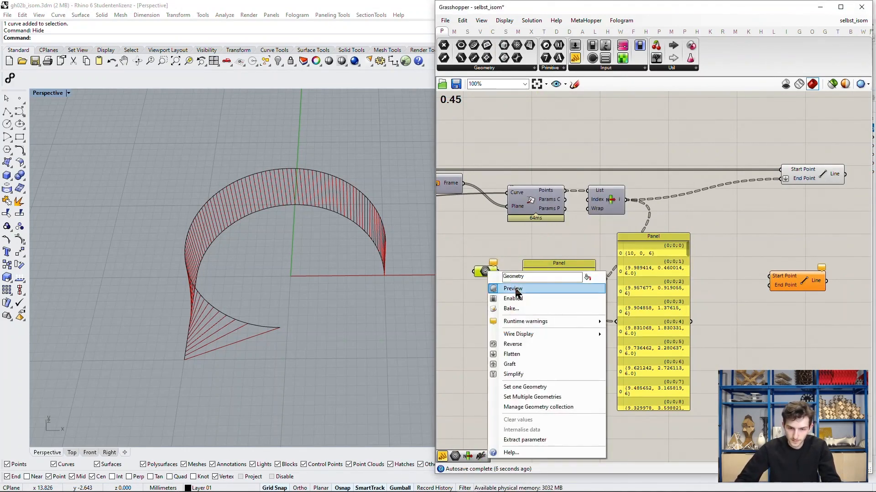
# Step: Feed Divide Curve's Points output through the Geometry parameter into the empty panel and enlarge that panel
pyautogui.moveTo(532, 286); pyautogui.dragTo(699, 286, button='right')
pyautogui.moveTo(525, 168); pyautogui.dragTo(640, 271)
pyautogui.moveTo(670, 282); pyautogui.dragTo(491, 249, button='right')
pyautogui.moveTo(486, 239); pyautogui.dragTo(556, 417)
pyautogui.moveTo(549, 331); pyautogui.dragTo(563, 291)
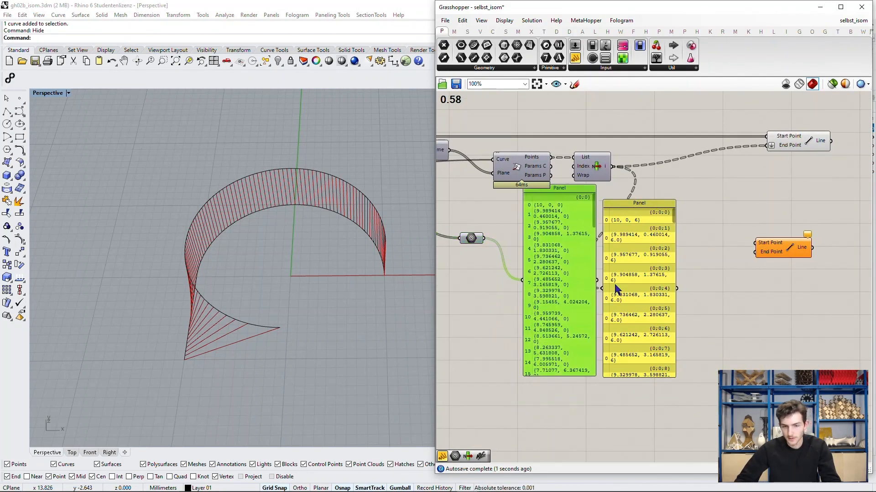
# Step: Space the two panels apart and reposition the Geometry parameter to compare both point lists
pyautogui.scroll(3, 672, 276)
pyautogui.moveTo(671, 277); pyautogui.dragTo(649, 244, button='right')
pyautogui.moveTo(601, 257); pyautogui.dragTo(633, 245)
pyautogui.scroll(-1, 693, 234)
pyautogui.moveTo(693, 234); pyautogui.dragTo(696, 254, button='right')
pyautogui.moveTo(581, 237); pyautogui.dragTo(625, 252, button='right')
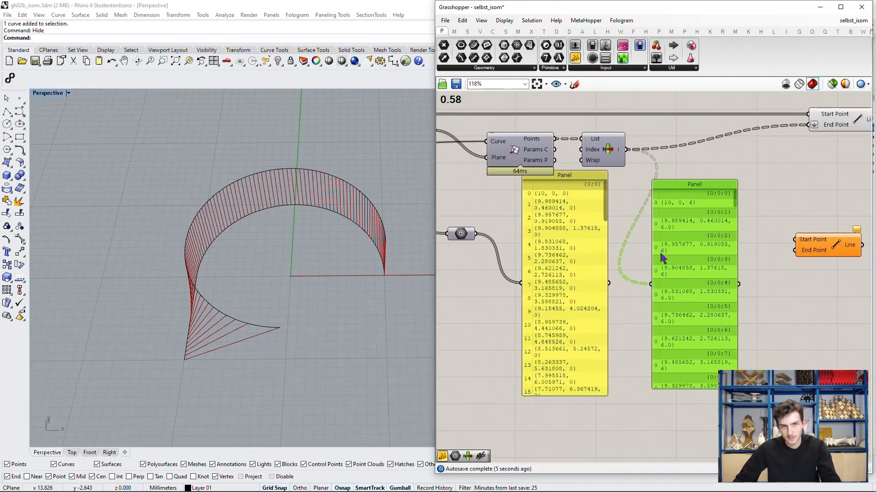
pyautogui.moveTo(474, 236); pyautogui.dragTo(477, 252)
pyautogui.moveTo(700, 230); pyautogui.dragTo(677, 229, button='right')
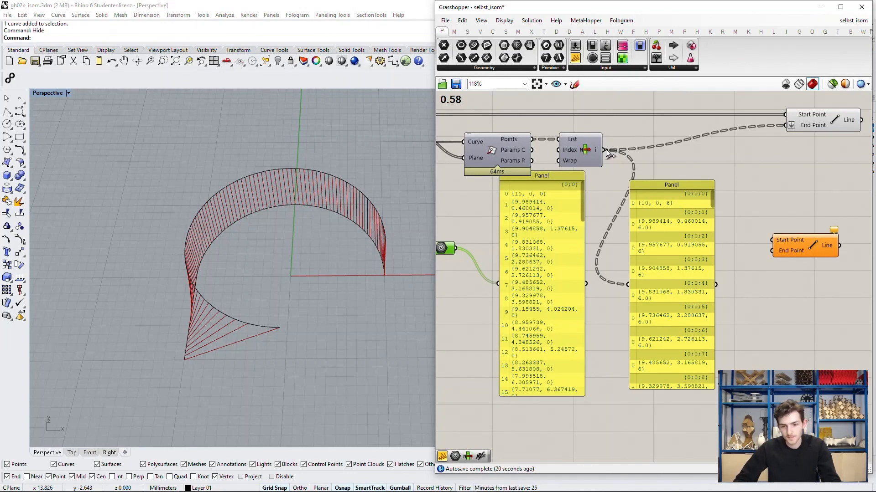
# Step: Connect the first Geometry parameter to the second Line component's Start Point and the List Item output to its End Point
pyautogui.moveTo(457, 248); pyautogui.dragTo(771, 240)
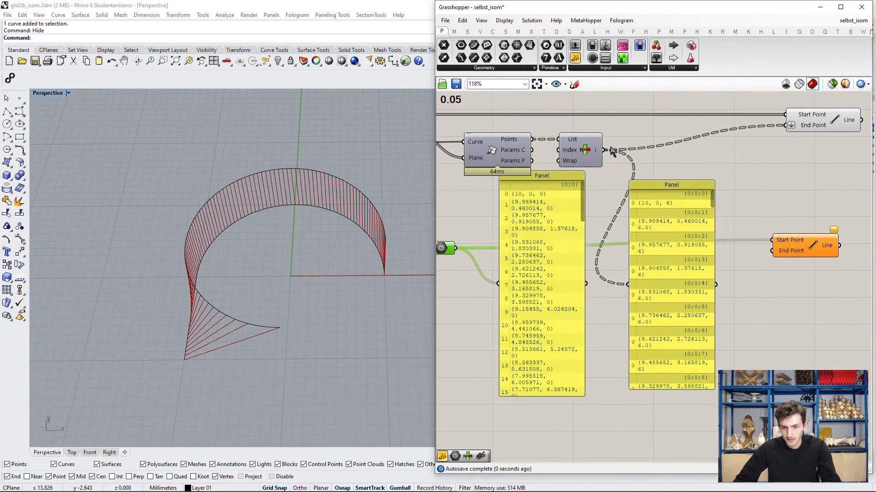
pyautogui.moveTo(606, 148); pyautogui.dragTo(774, 255)
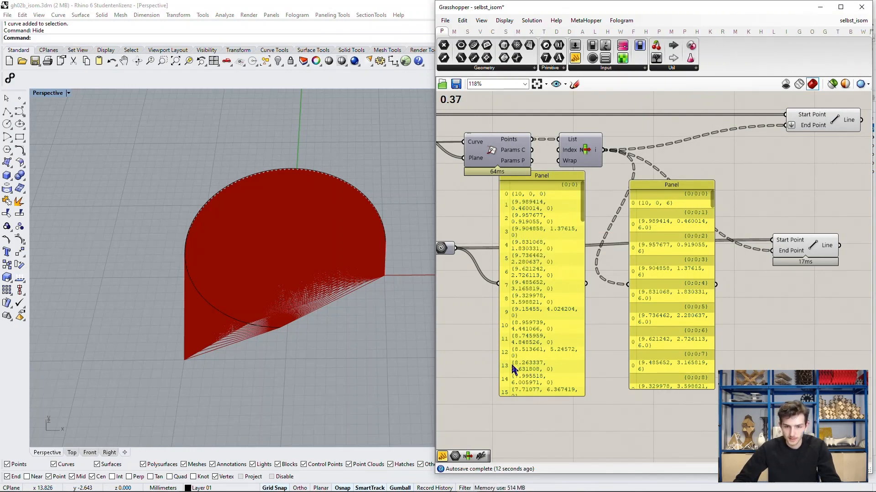
pyautogui.moveTo(582, 194)
pyautogui.mouseDown()
pyautogui.moveTo(584, 378)
pyautogui.moveTo(584, 182)
pyautogui.mouseUp()
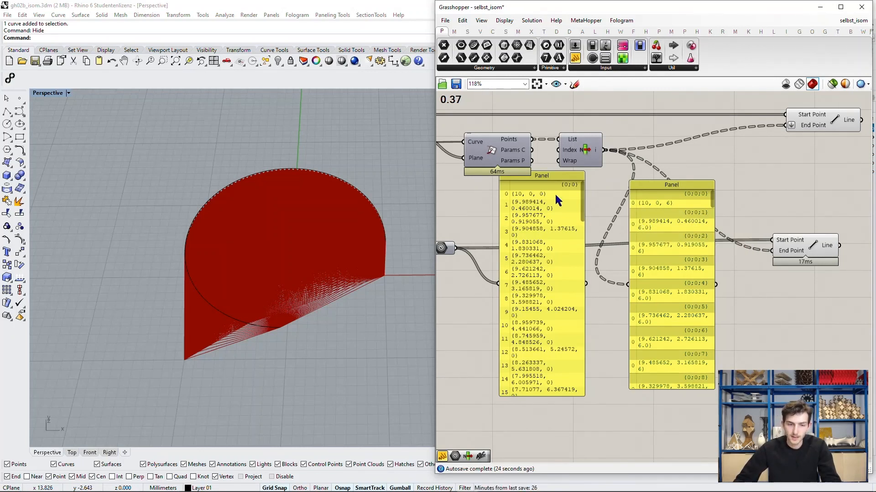
pyautogui.moveTo(752, 270); pyautogui.dragTo(708, 273, button='right')
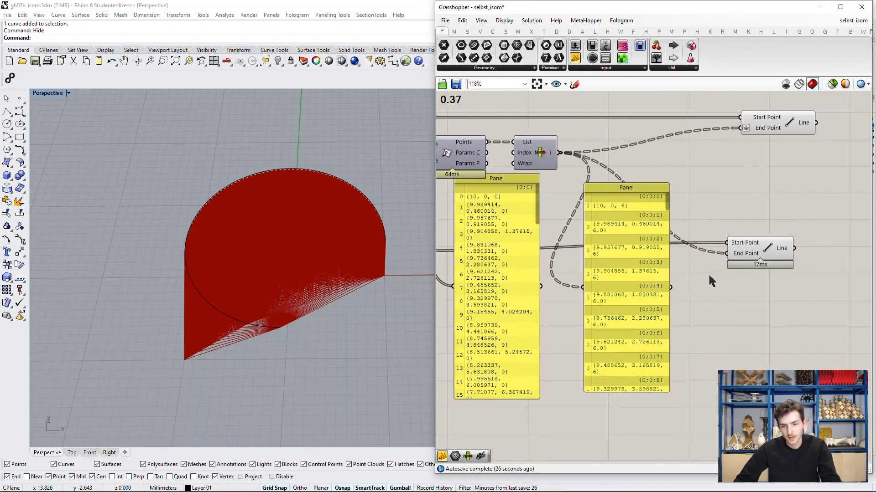
# Step: Add a Geometry parameter between the two panels and route the List Item output through it into the second panel
pyautogui.doubleClick(587, 301)
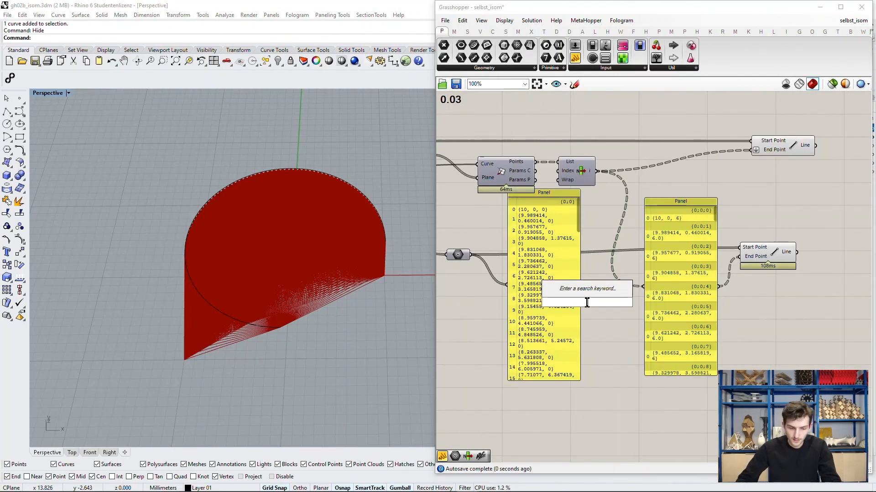
pyautogui.write('ge')
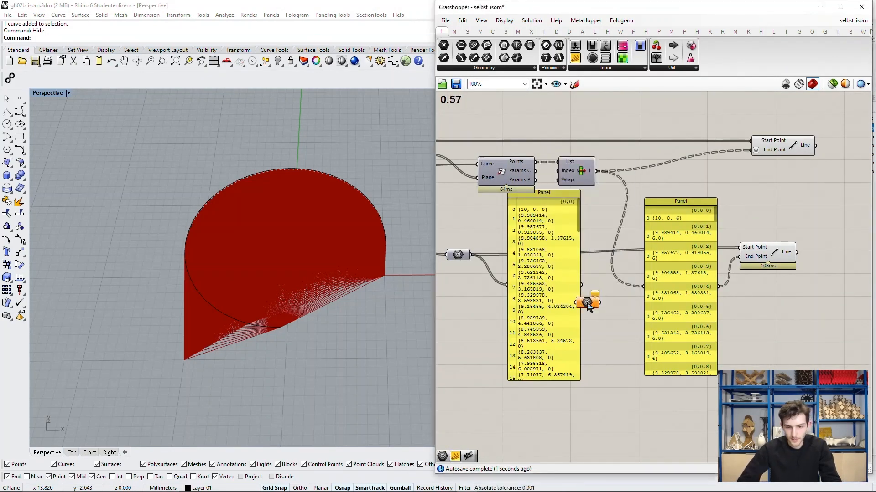
pyautogui.moveTo(587, 302); pyautogui.dragTo(618, 291)
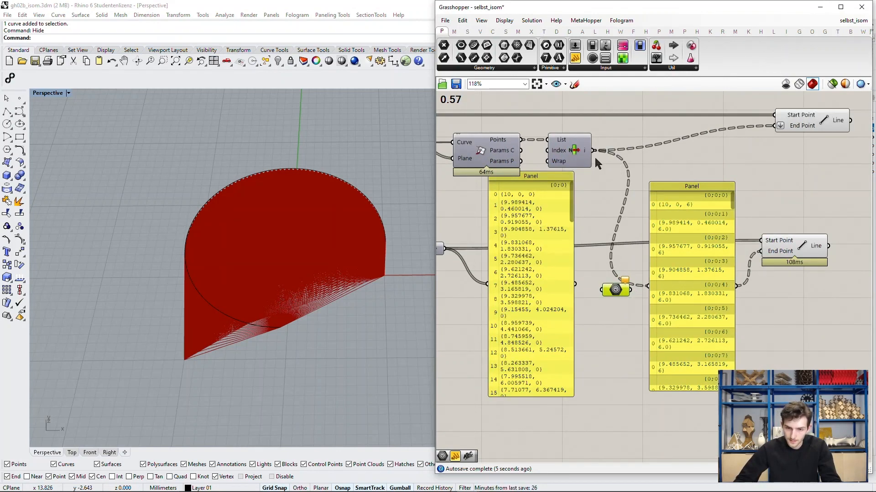
pyautogui.moveTo(594, 151); pyautogui.dragTo(620, 265)
# Step: Flatten the Geometry parameter that feeds the second panel
pyautogui.rightClick(619, 265)
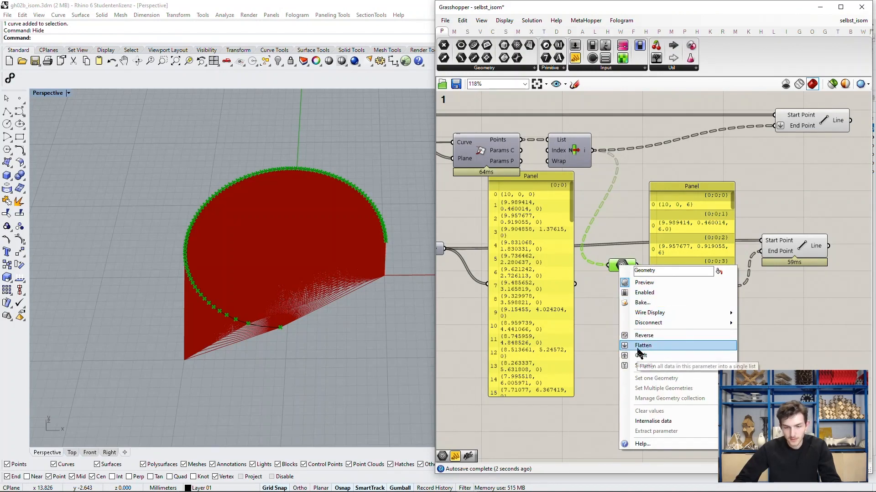
pyautogui.click(636, 346)
pyautogui.moveTo(734, 315); pyautogui.dragTo(718, 302, button='right')
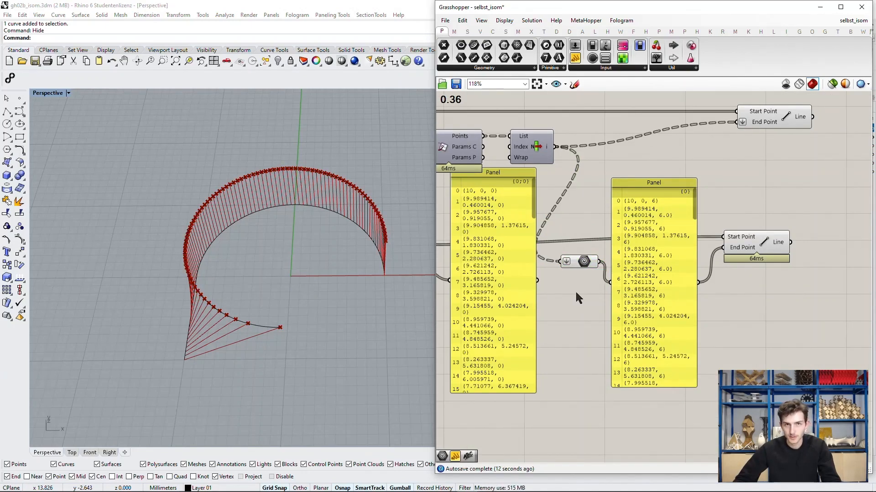
pyautogui.moveTo(576, 293); pyautogui.dragTo(593, 300, button='right')
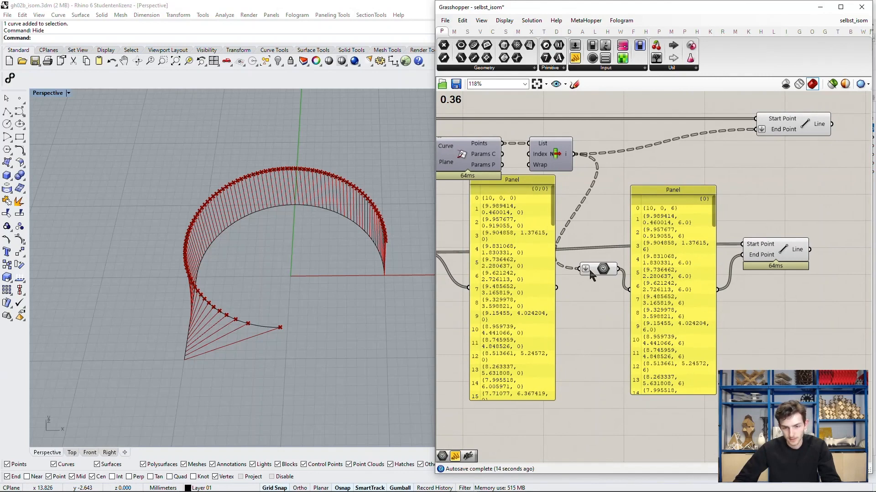
# Step: Remove the flattening from the second Geometry parameter and graft the first Geometry parameter instead
pyautogui.rightClick(591, 276)
pyautogui.click(619, 348)
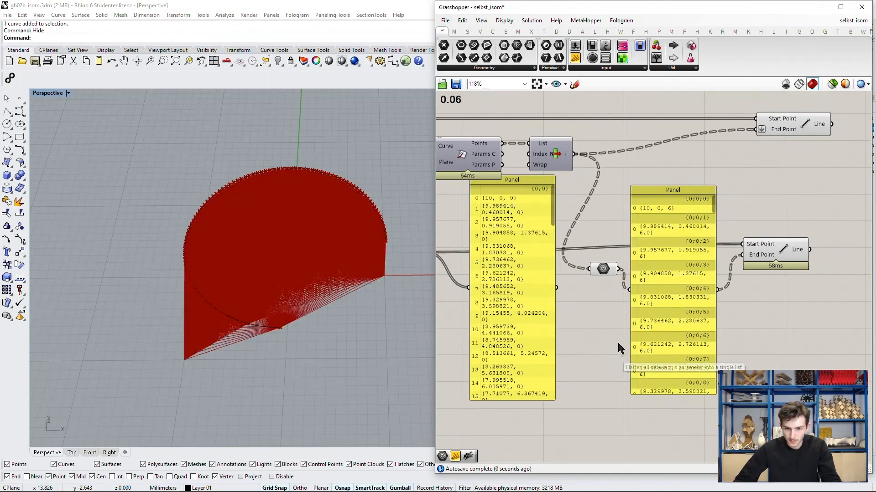
pyautogui.moveTo(596, 302); pyautogui.dragTo(614, 309, button='right')
pyautogui.moveTo(466, 269); pyautogui.dragTo(489, 274, button='right')
pyautogui.moveTo(450, 264); pyautogui.dragTo(461, 270)
pyautogui.rightClick(462, 269)
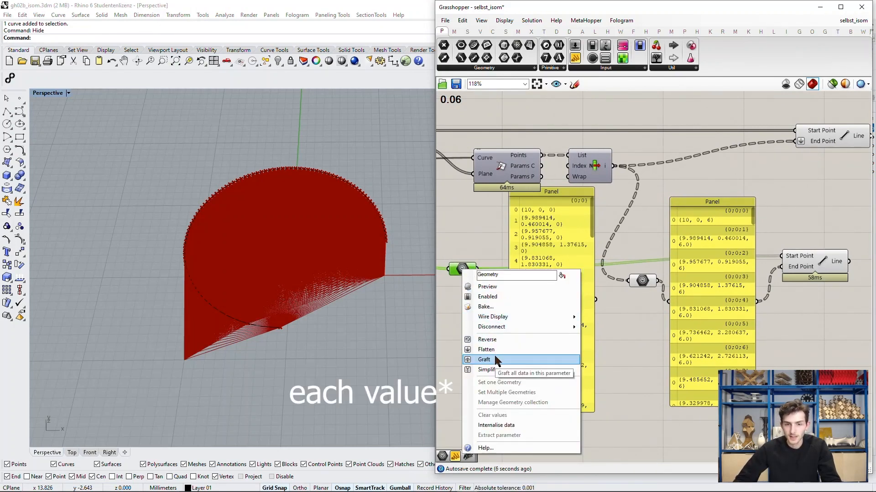
pyautogui.click(495, 359)
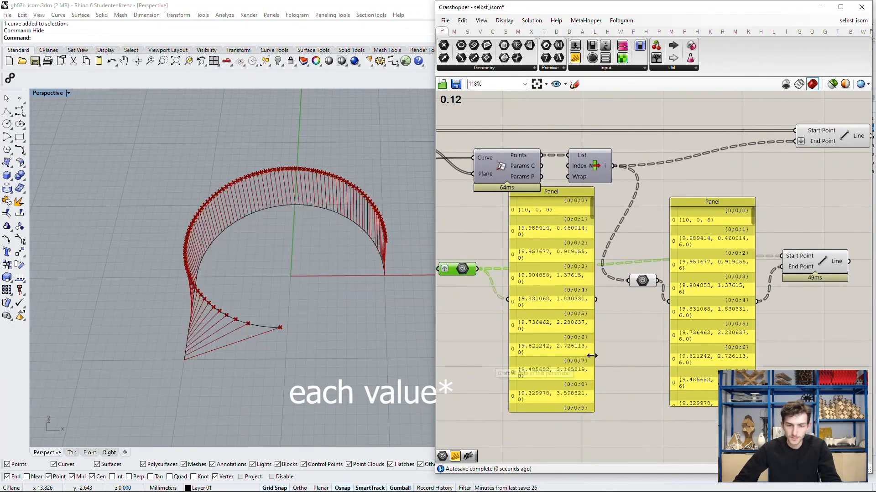
pyautogui.moveTo(622, 348); pyautogui.dragTo(603, 341, button='right')
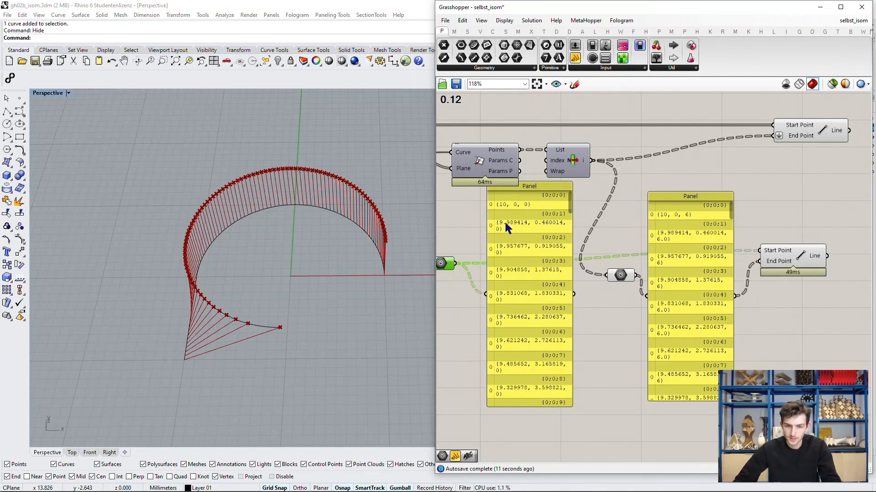
# Step: Restore the first Geometry parameter to its original data structure, without grafting or flattening
pyautogui.click(561, 245)
pyautogui.scroll(-1, 558, 292)
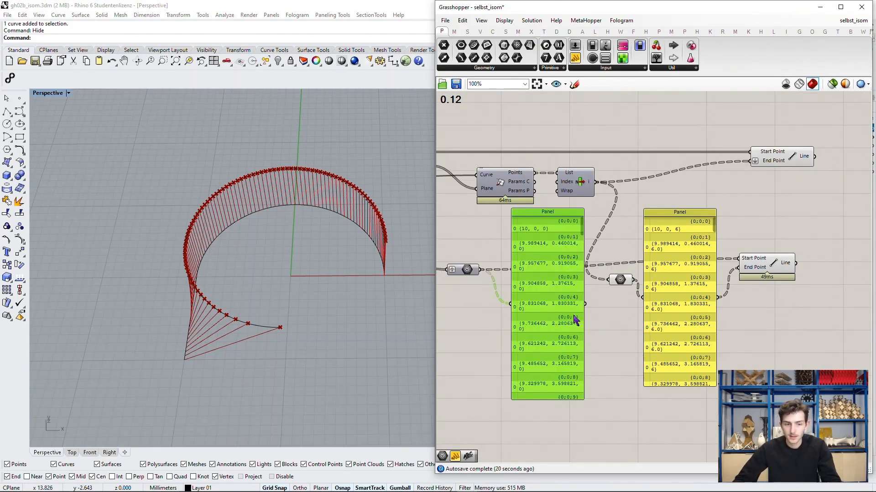
pyautogui.scroll(2, 608, 295)
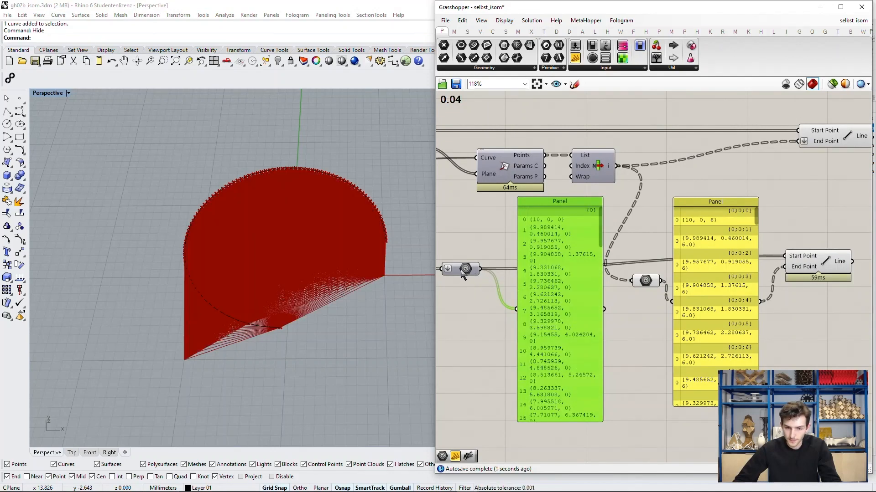
pyautogui.rightClick(462, 270)
pyautogui.click(495, 351)
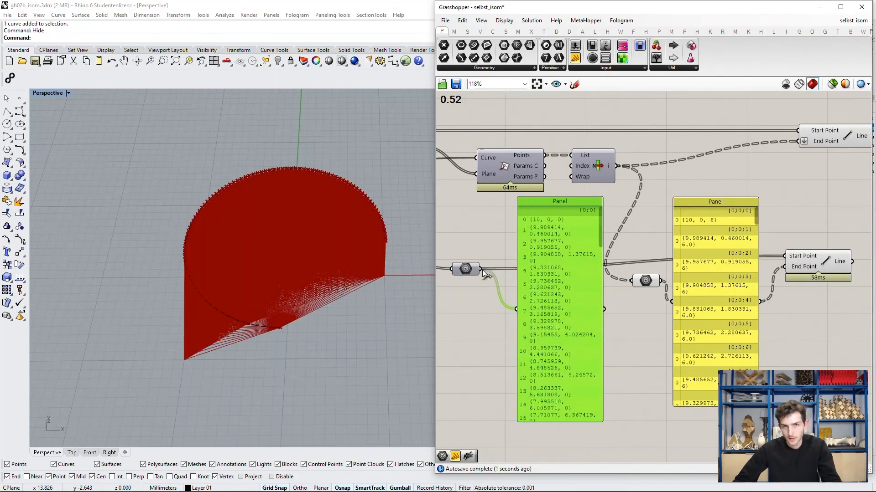
# Step: Flatten the upper curve's point list in the second Geometry parameter
pyautogui.moveTo(482, 270); pyautogui.dragTo(561, 288)
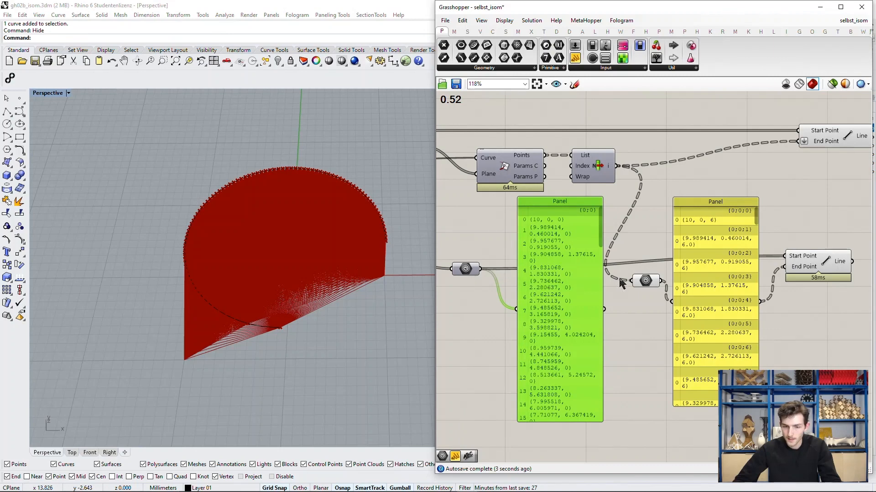
pyautogui.rightClick(653, 283)
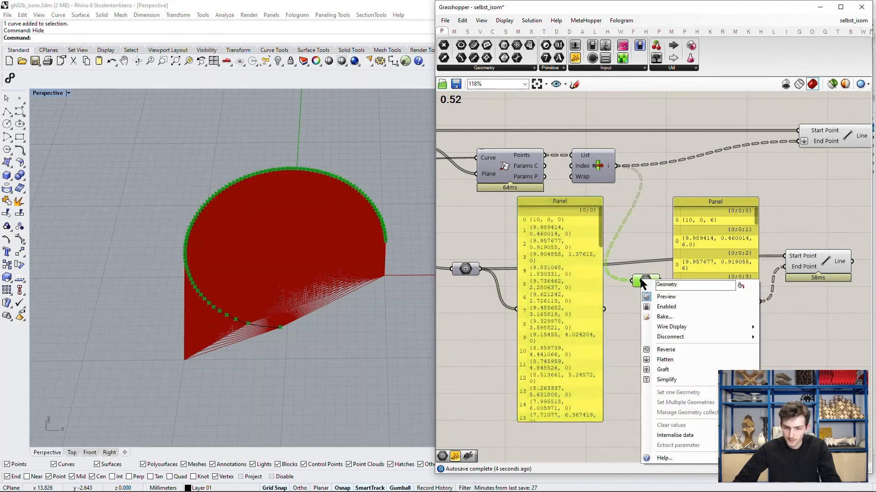
pyautogui.click(679, 362)
pyautogui.scroll(-2, 657, 301)
pyautogui.click(657, 301)
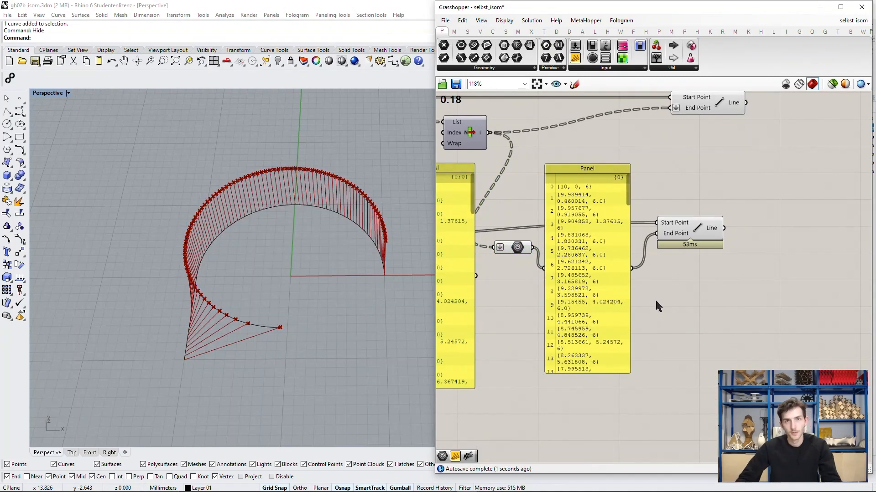
# Step: Move the second Line component farther away from the panels to make room on the canvas
pyautogui.scroll(2, 656, 299)
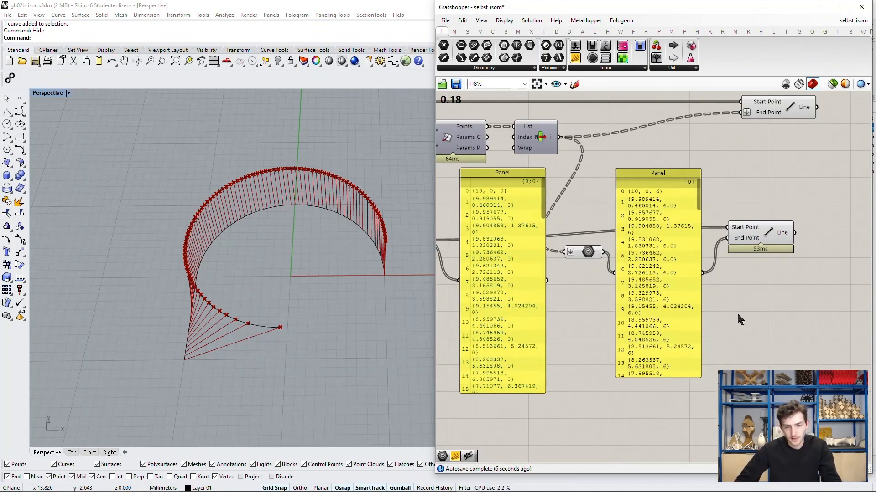
pyautogui.scroll(-2, 738, 315)
pyautogui.moveTo(737, 311); pyautogui.dragTo(687, 296, button='right')
pyautogui.moveTo(708, 232); pyautogui.dragTo(782, 232)
pyautogui.moveTo(731, 314); pyautogui.dragTo(749, 293, button='right')
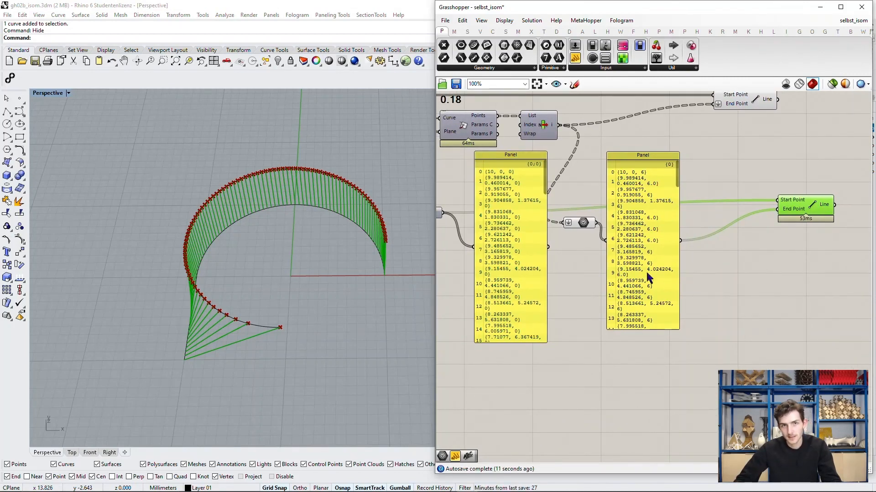
# Step: Add a Shift List component below the flattened Geometry parameter and move the second panel aside to make room
pyautogui.doubleClick(756, 313)
pyautogui.write('shift')
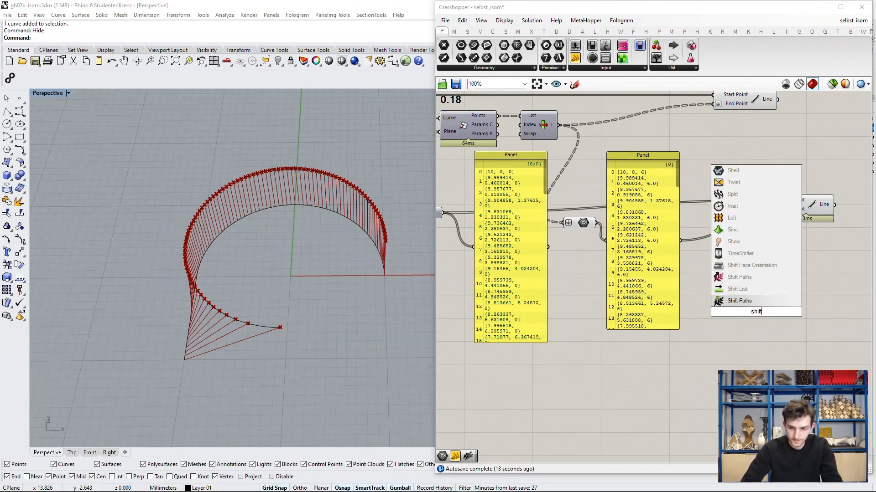
pyautogui.click(747, 289)
pyautogui.moveTo(745, 314); pyautogui.dragTo(582, 295)
pyautogui.moveTo(647, 289); pyautogui.dragTo(745, 281)
pyautogui.moveTo(608, 288); pyautogui.dragTo(643, 256)
pyautogui.scroll(1, 704, 253)
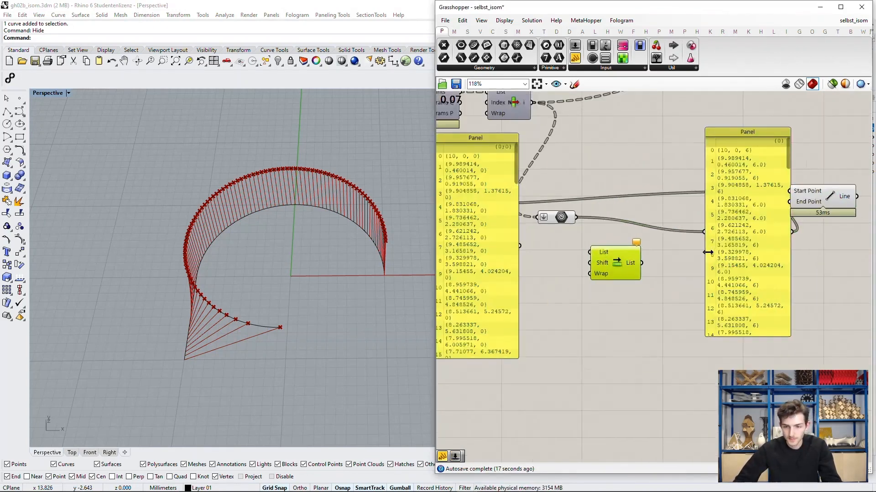
# Step: Connect the flattened Geometry parameter to Shift List's List input and check the component's inputs
pyautogui.moveTo(742, 267); pyautogui.dragTo(715, 266)
pyautogui.scroll(2, 571, 283)
pyautogui.moveTo(577, 191); pyautogui.dragTo(648, 287)
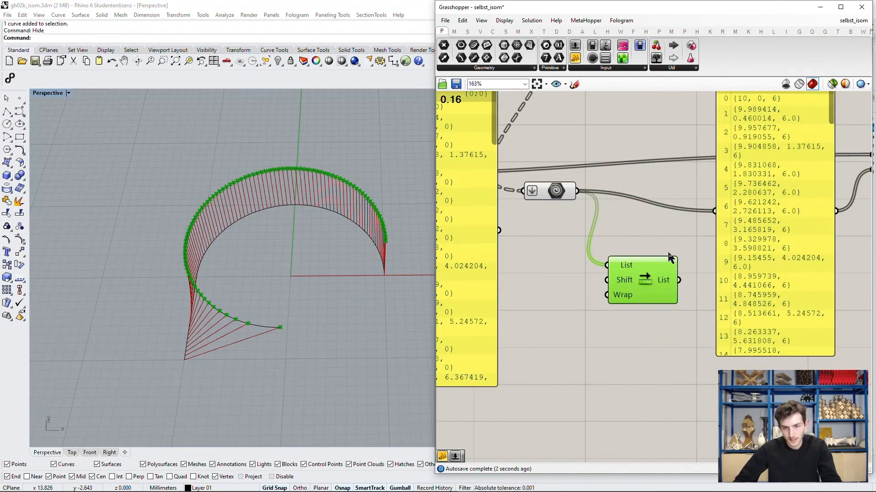
pyautogui.moveTo(676, 240); pyautogui.dragTo(604, 325, button='right')
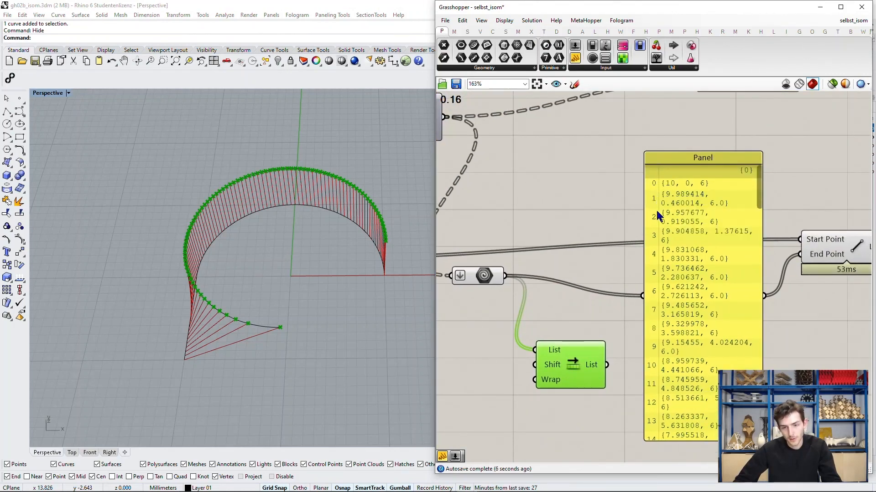
pyautogui.scroll(-2, 634, 281)
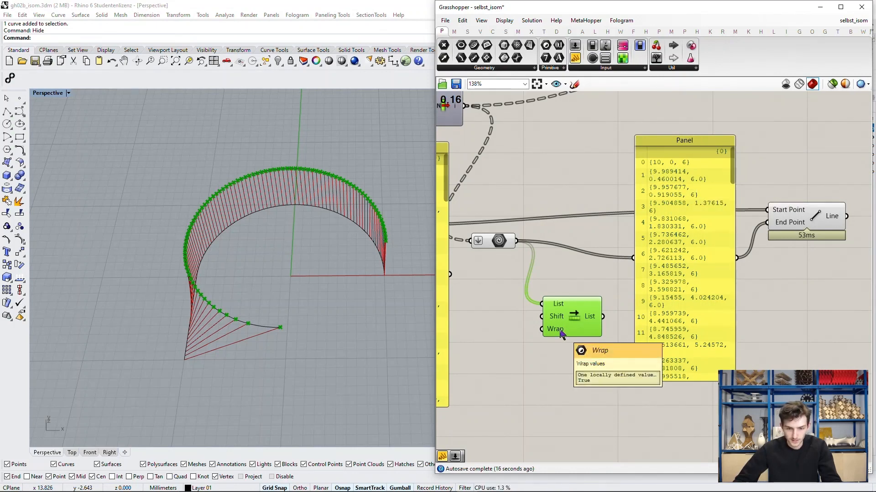
# Step: Add a third panel beside the flattened point panel and enlarge it to a tall format below the second Line component
pyautogui.moveTo(732, 173); pyautogui.dragTo(682, 164)
pyautogui.moveTo(645, 292); pyautogui.dragTo(627, 257, button='right')
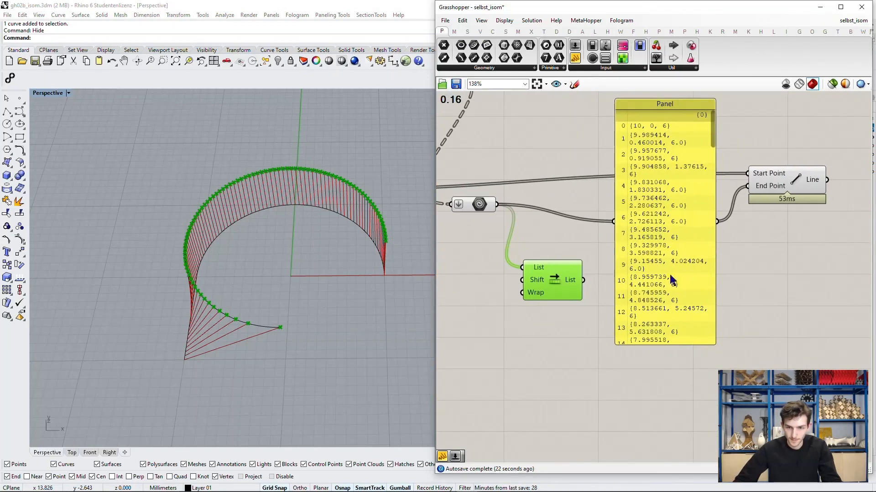
pyautogui.moveTo(697, 280); pyautogui.dragTo(641, 291, button='right')
pyautogui.click(709, 314)
pyautogui.doubleClick(708, 310)
pyautogui.write('panel')
pyautogui.press('Return')
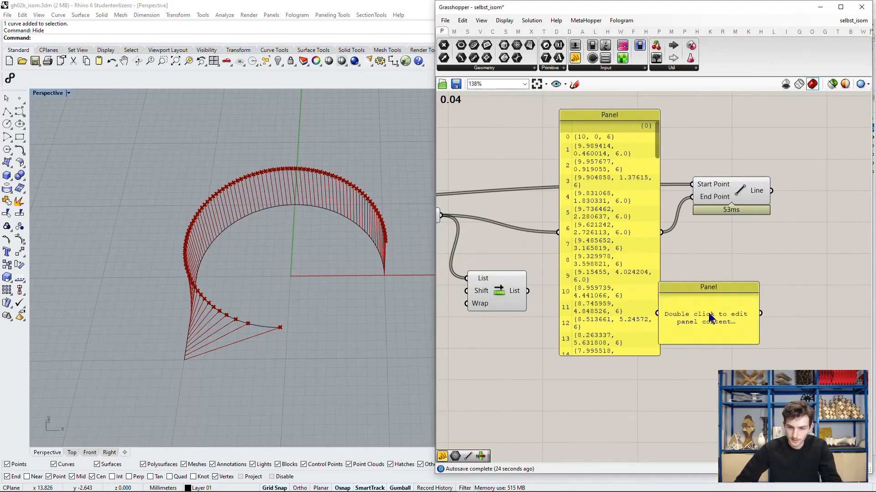
pyautogui.moveTo(786, 326); pyautogui.dragTo(786, 439)
pyautogui.moveTo(786, 348); pyautogui.dragTo(751, 327)
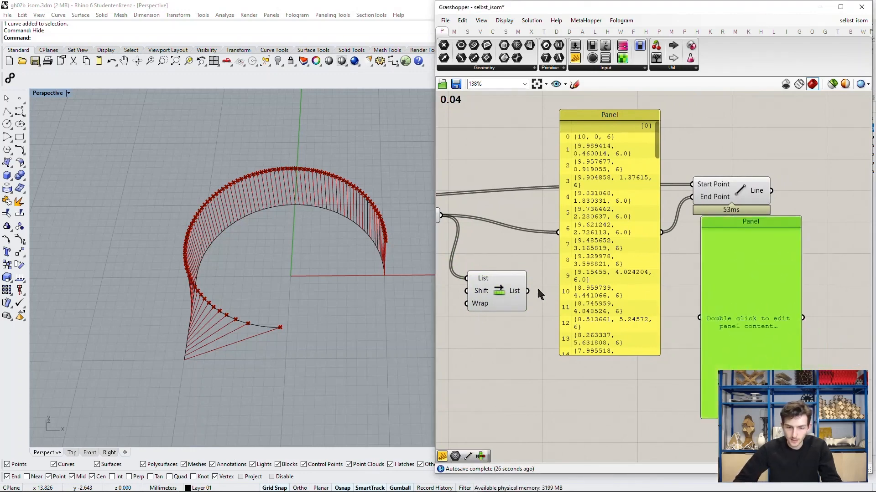
# Step: Feed Shift List's output into the new panel, compare it with the unshifted list, and place the panel below the Line component
pyautogui.moveTo(527, 291); pyautogui.dragTo(694, 197)
pyautogui.scroll(2, 696, 173)
pyautogui.moveTo(695, 169); pyautogui.dragTo(693, 219, button='right')
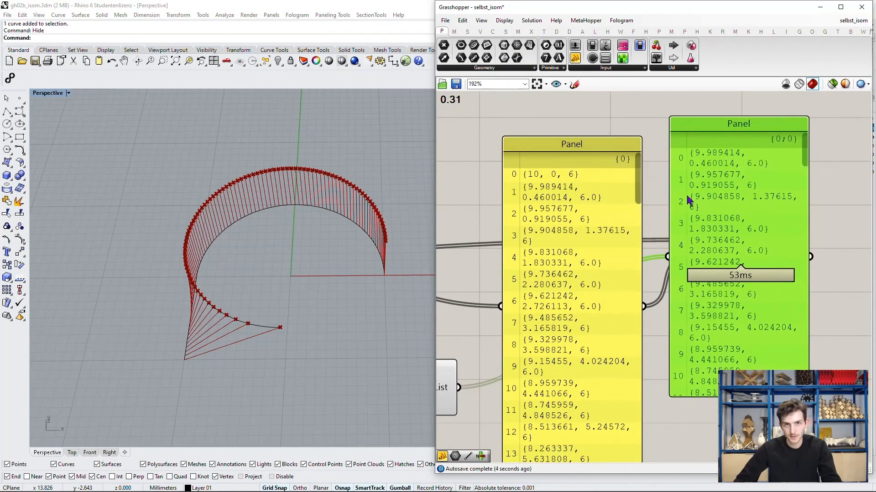
pyautogui.scroll(-3, 702, 170)
pyautogui.moveTo(701, 169); pyautogui.dragTo(717, 325)
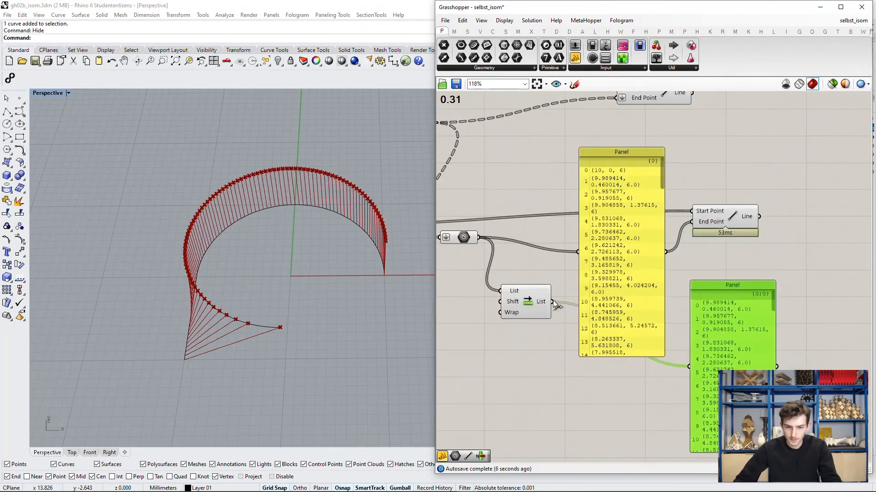
# Step: Connect Shift List's output to the second Line component's End Point and inspect the resulting diagonal lines up close
pyautogui.moveTo(553, 302); pyautogui.dragTo(690, 225)
pyautogui.moveTo(240, 296)
pyautogui.mouseDown(button='right')
pyautogui.moveTo(262, 301)
pyautogui.moveTo(242, 310)
pyautogui.mouseUp(button='right')
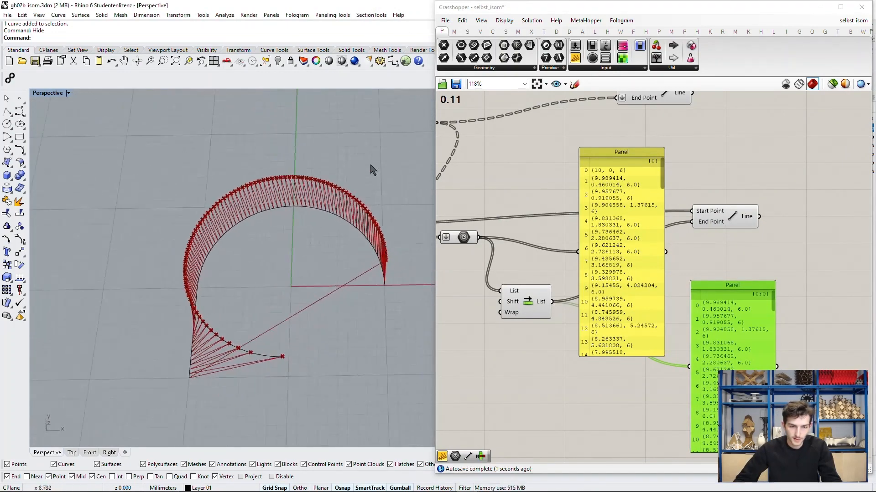
pyautogui.scroll(5, 326, 182)
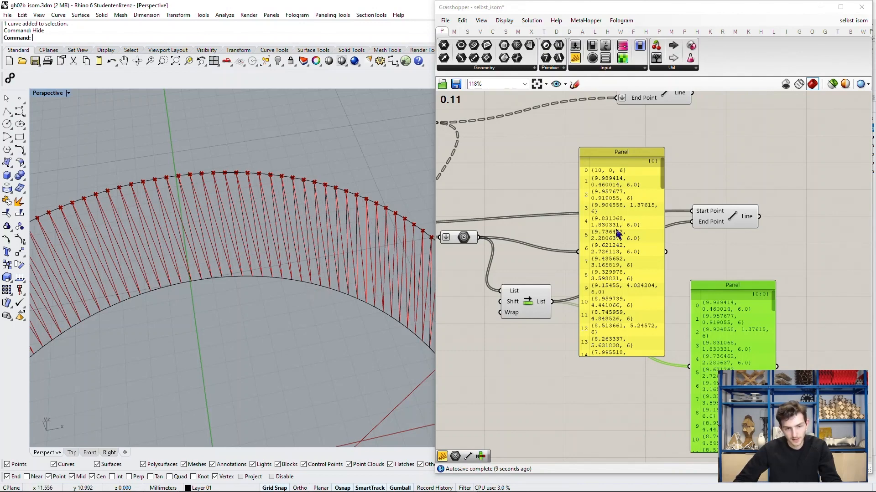
pyautogui.click(721, 217)
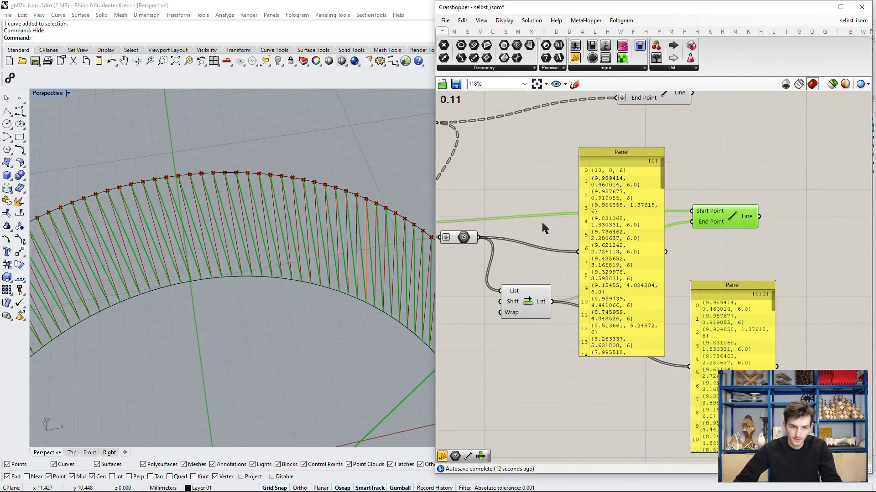
# Step: Turn off the preview of the first Line component and highlight the second Line component to inspect only the diagonal lines
pyautogui.scroll(-3, 541, 228)
pyautogui.rightClick(635, 132)
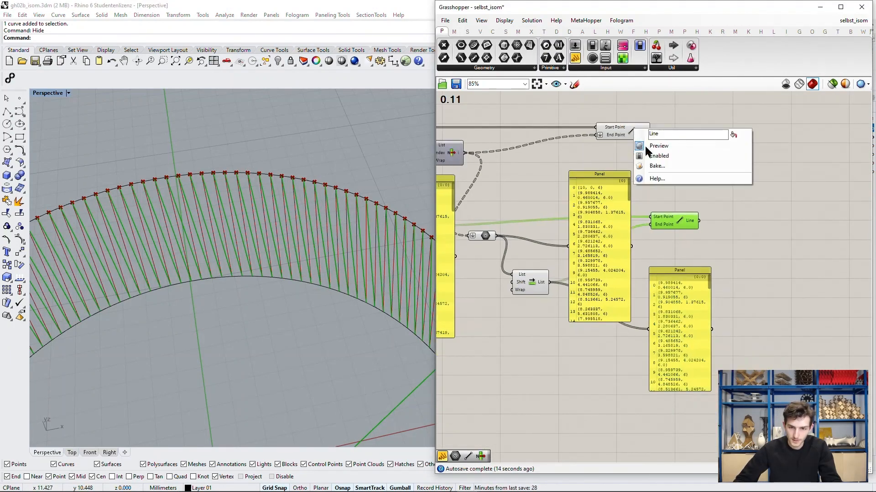
pyautogui.click(648, 146)
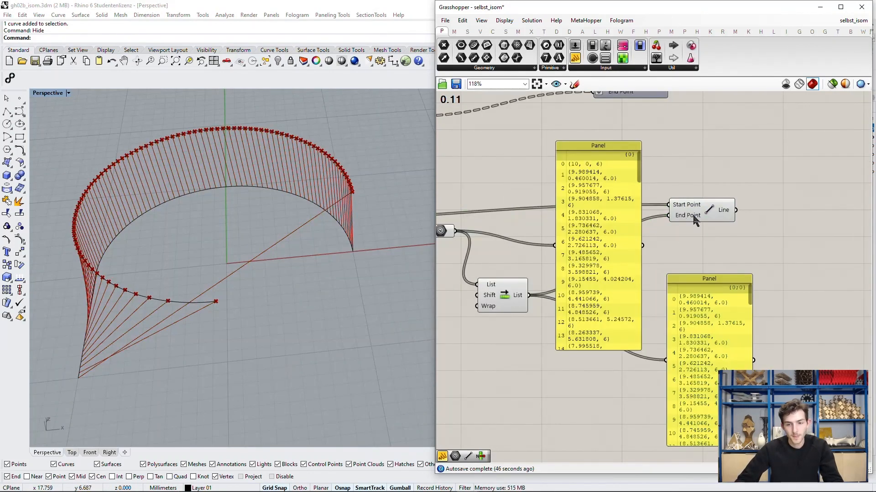
pyautogui.click(695, 219)
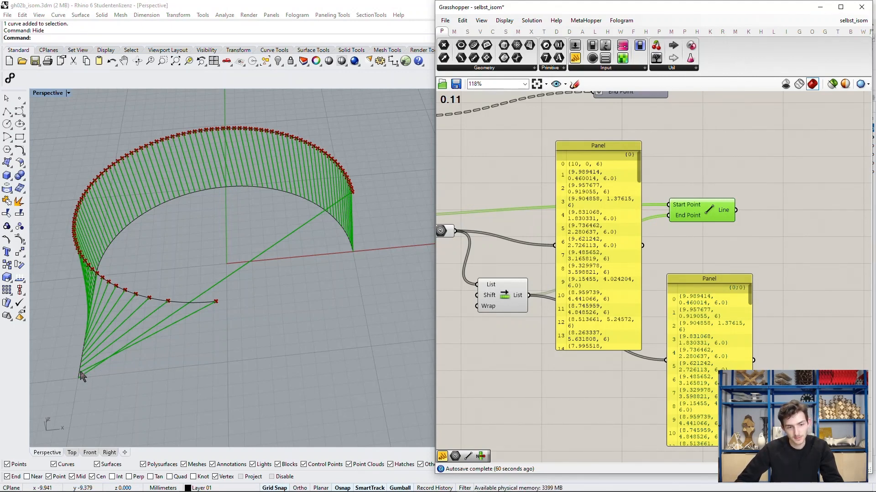
# Step: Add a number slider, feed it into Shift List's Shift input, and try shift values of 1 and 10
pyautogui.moveTo(507, 277); pyautogui.dragTo(578, 259, button='right')
pyautogui.doubleClick(528, 278)
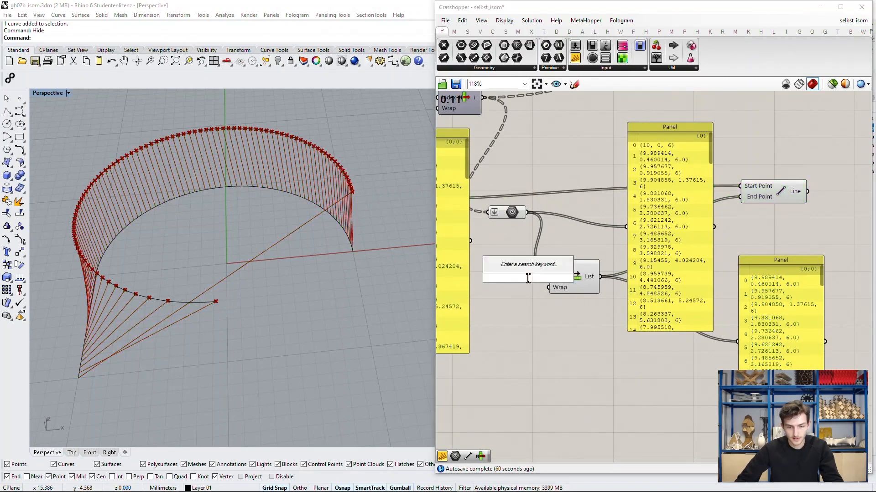
pyautogui.write('number slider')
pyautogui.press('Return')
pyautogui.scroll(2, 495, 292)
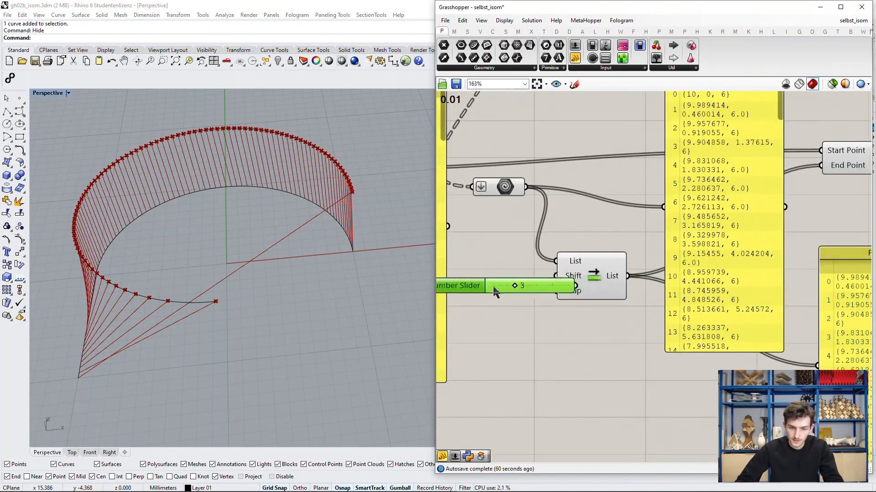
pyautogui.moveTo(494, 287)
pyautogui.mouseDown()
pyautogui.moveTo(503, 288)
pyautogui.moveTo(484, 291)
pyautogui.mouseUp()
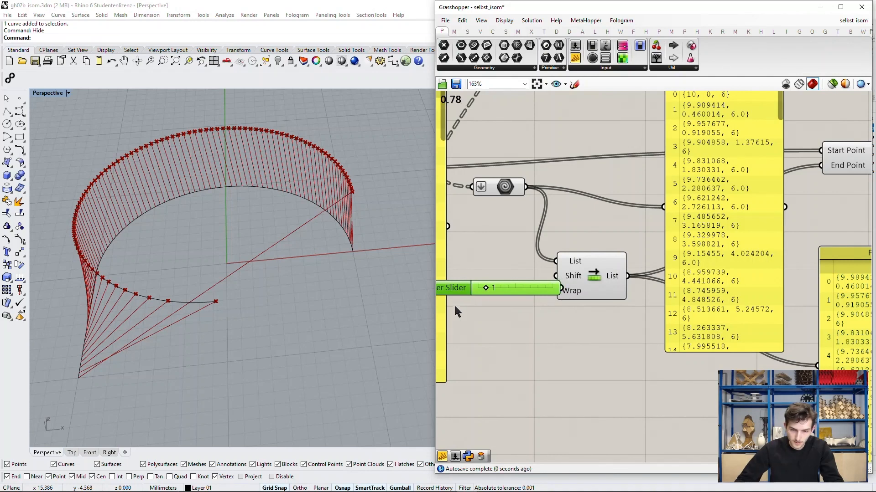
pyautogui.moveTo(486, 288); pyautogui.dragTo(559, 283)
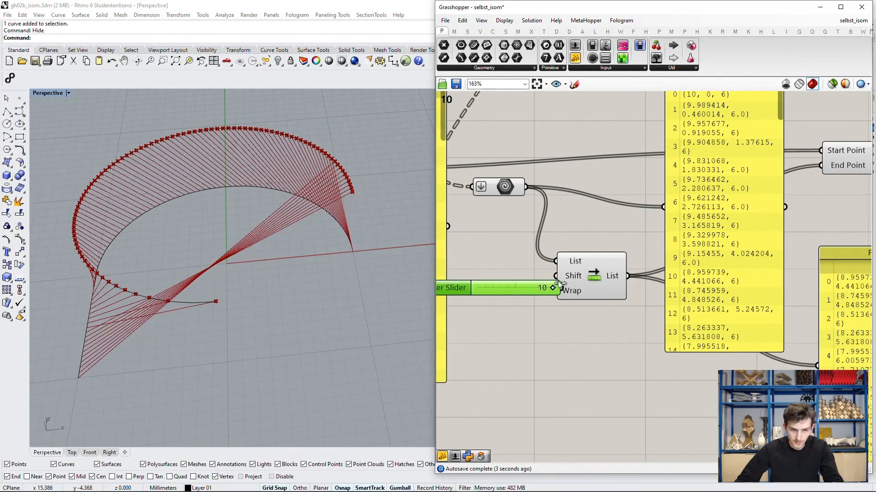
pyautogui.scroll(-5, 579, 324)
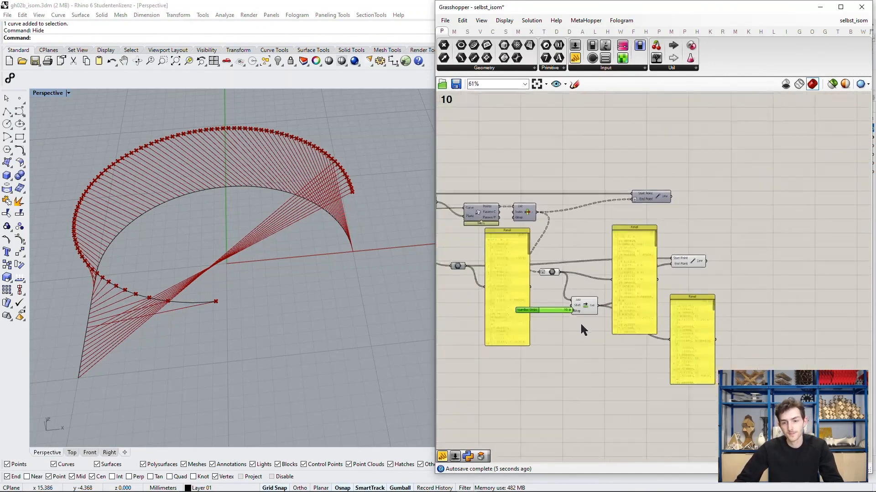
pyautogui.scroll(3, 656, 250)
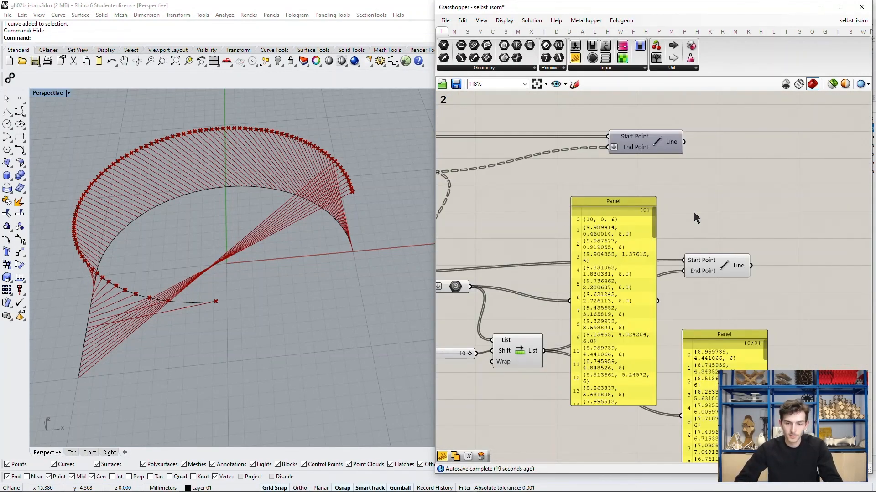
# Step: Delete the two panels showing the unshifted flattened points and the shifted points
pyautogui.scroll(-2, 695, 217)
pyautogui.click(651, 219)
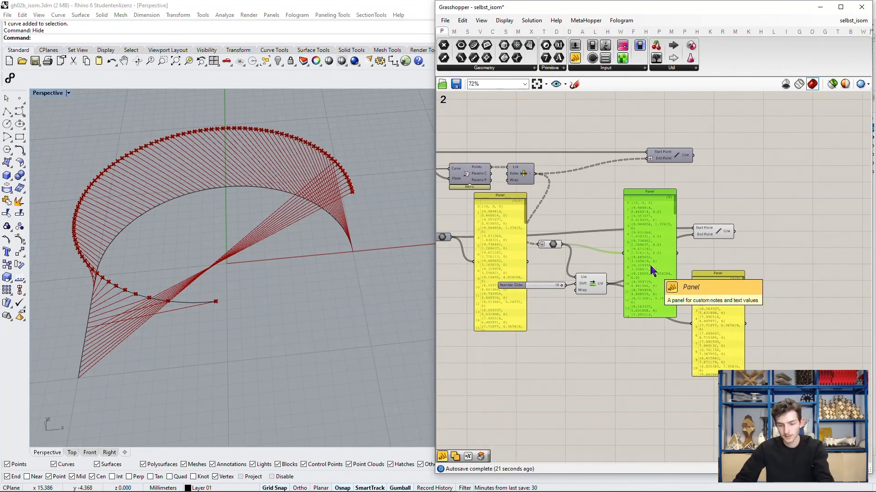
pyautogui.press('Delete')
pyautogui.click(702, 319)
pyautogui.press('Delete')
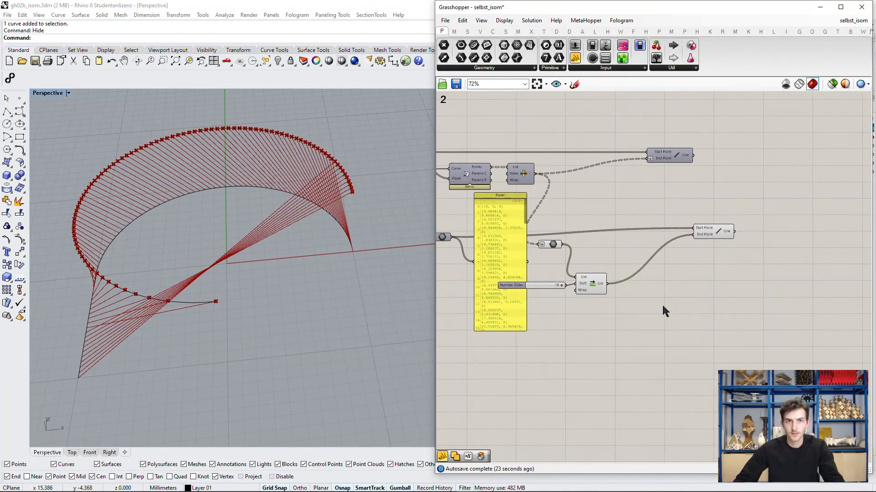
# Step: Compare how the first Line component and the shifted Line component are wired to their point lists
pyautogui.scroll(2, 666, 310)
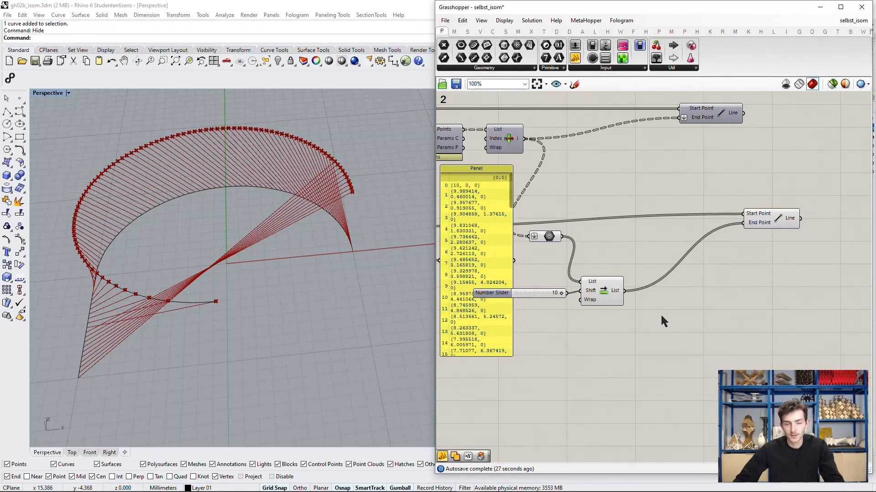
pyautogui.scroll(-1, 662, 319)
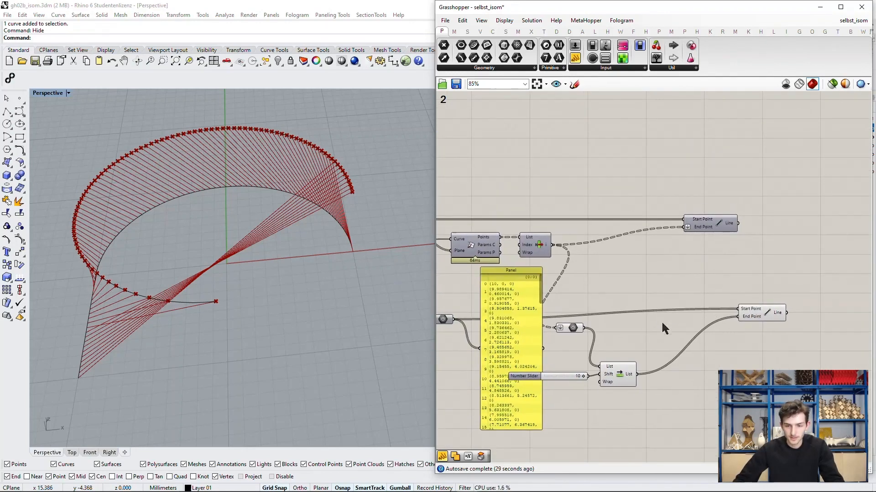
pyautogui.moveTo(663, 305); pyautogui.dragTo(670, 296, button='right')
pyautogui.scroll(2, 733, 213)
pyautogui.click(723, 216)
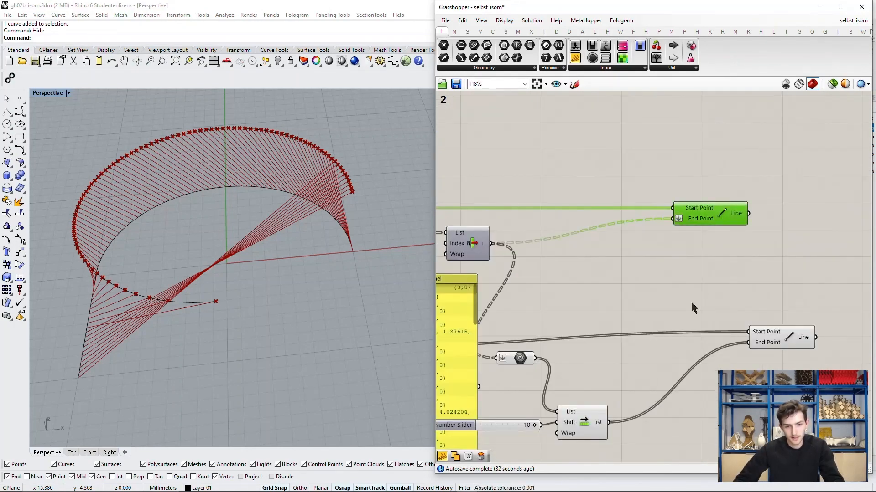
pyautogui.scroll(-2, 671, 299)
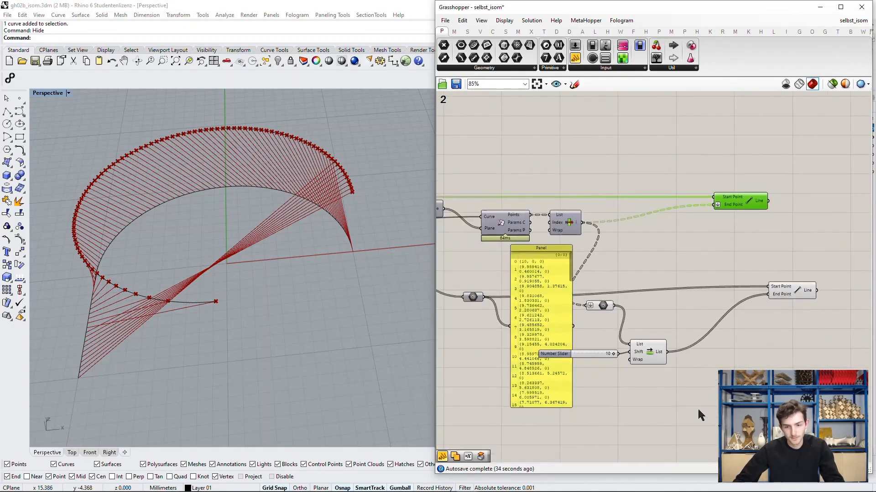
pyautogui.click(692, 299)
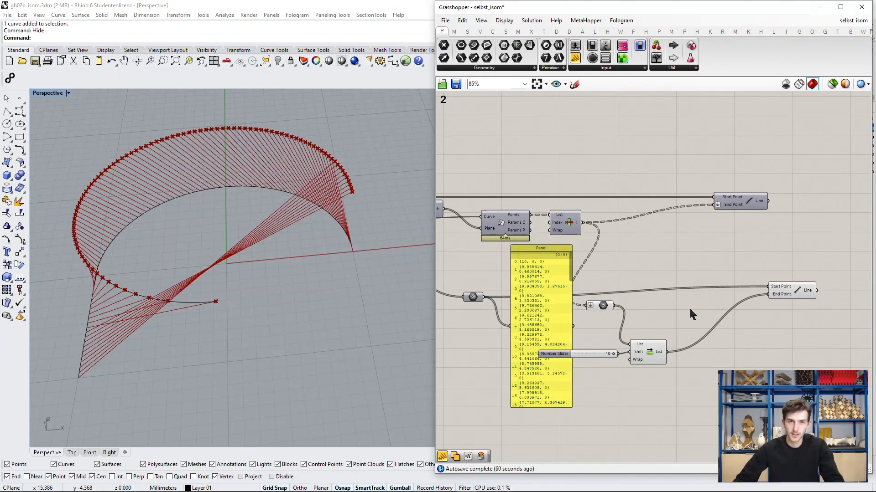
pyautogui.moveTo(695, 317); pyautogui.dragTo(696, 315, button='right')
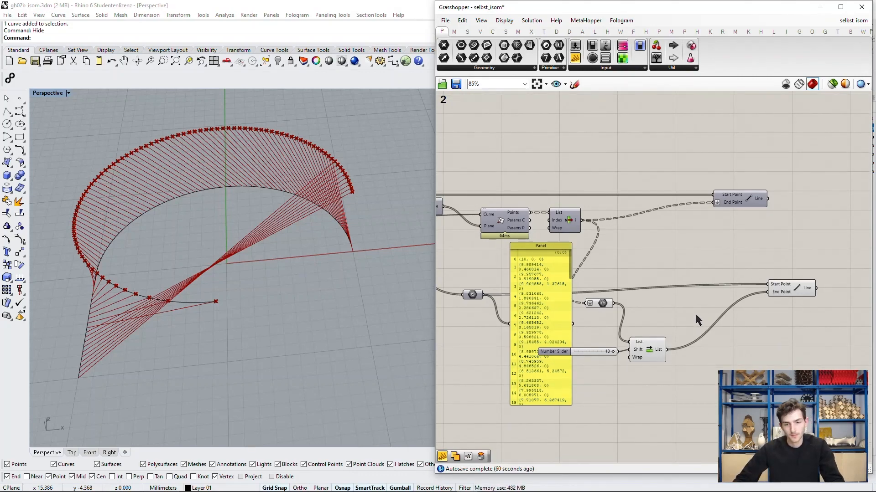
# Step: Delete the diagonal-line branch with its point panel, slider, Shift List and Line, and re-enable the remaining Line component's preview
pyautogui.moveTo(800, 416); pyautogui.dragTo(461, 258)
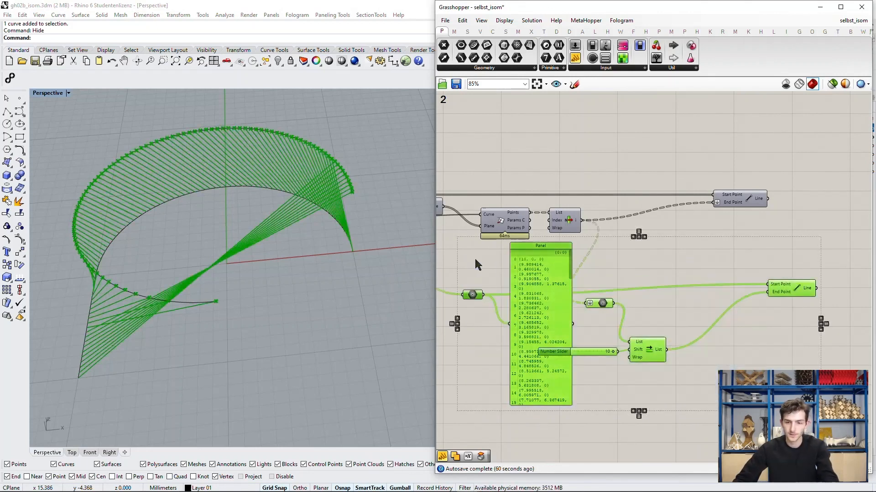
pyautogui.press('Delete')
pyautogui.click(753, 203)
pyautogui.rightClick(752, 203)
pyautogui.click(778, 221)
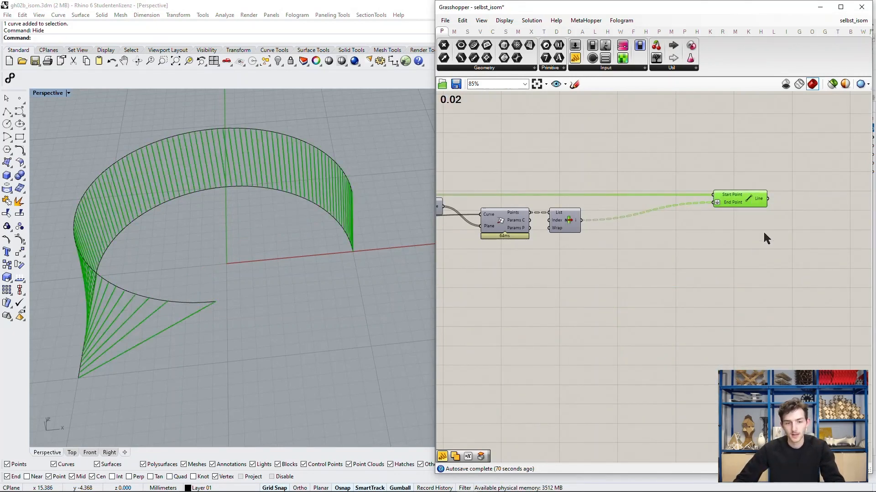
pyautogui.click(752, 261)
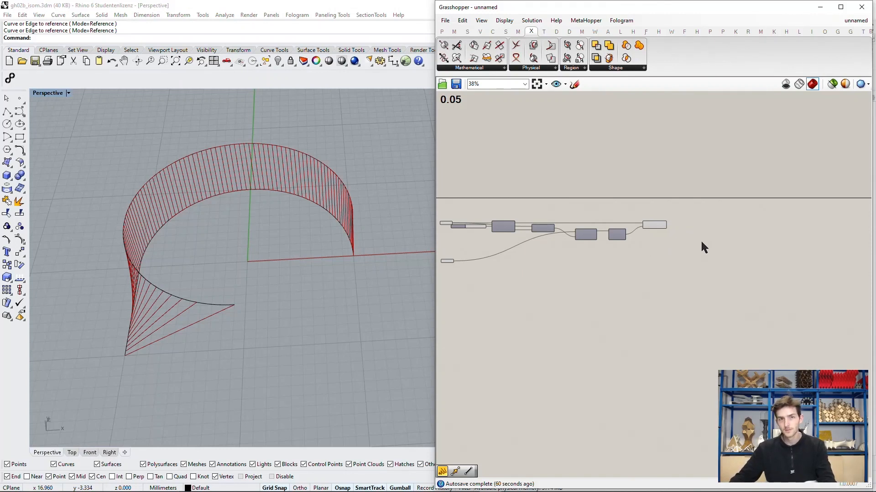
# Step: Add an Extrude component beside the Line component and connect the Line output to its Base input
pyautogui.scroll(5, 719, 245)
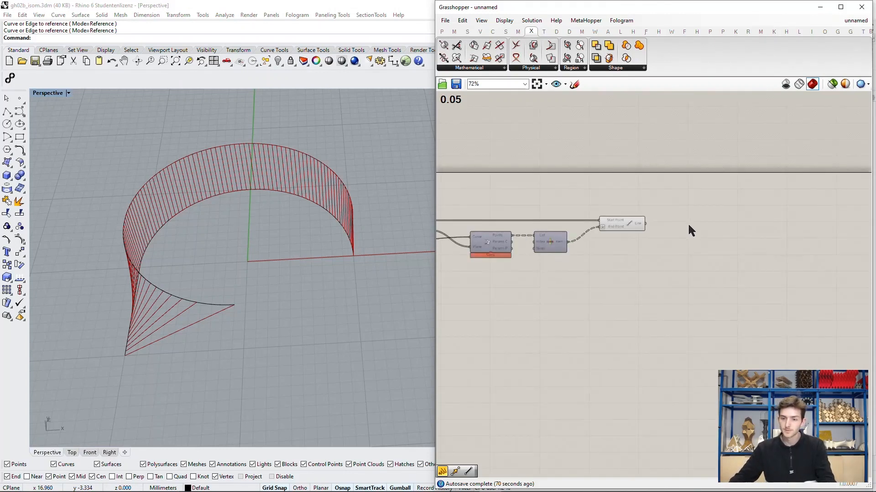
pyautogui.doubleClick(719, 238)
pyautogui.write('extrude')
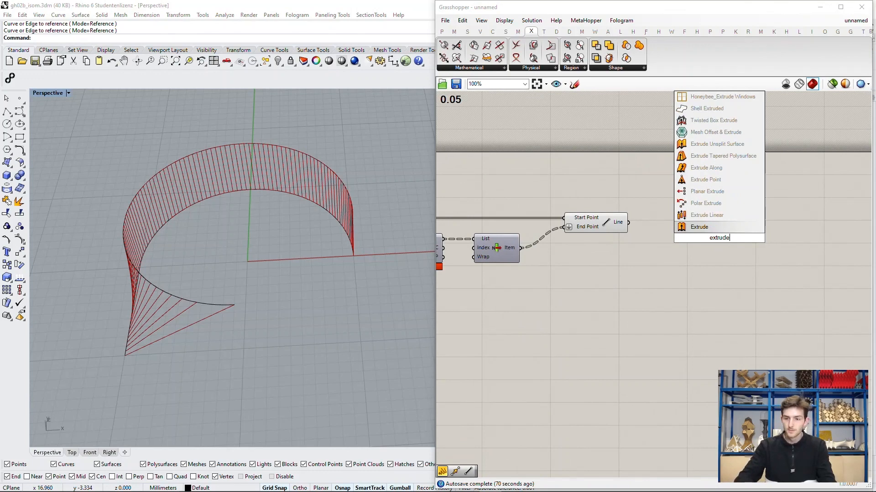
pyautogui.press('Return')
pyautogui.scroll(2, 720, 239)
pyautogui.moveTo(719, 239); pyautogui.dragTo(725, 231)
pyautogui.click(639, 250)
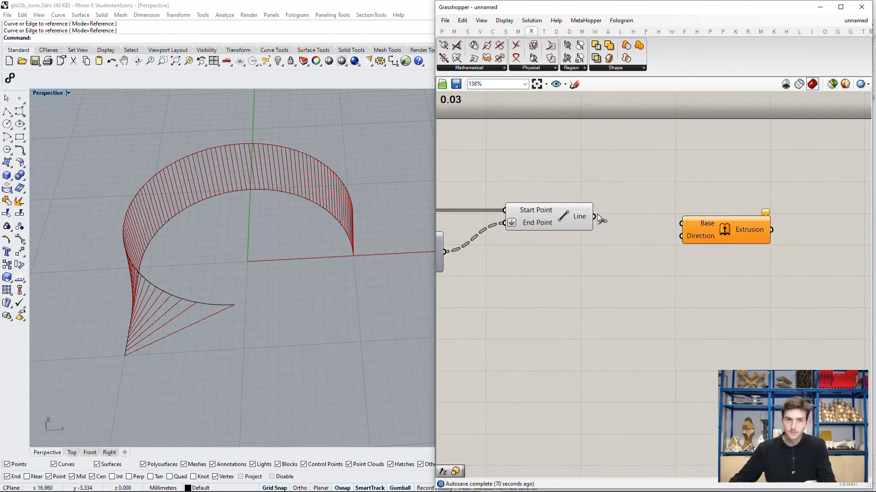
pyautogui.moveTo(596, 218); pyautogui.dragTo(738, 228)
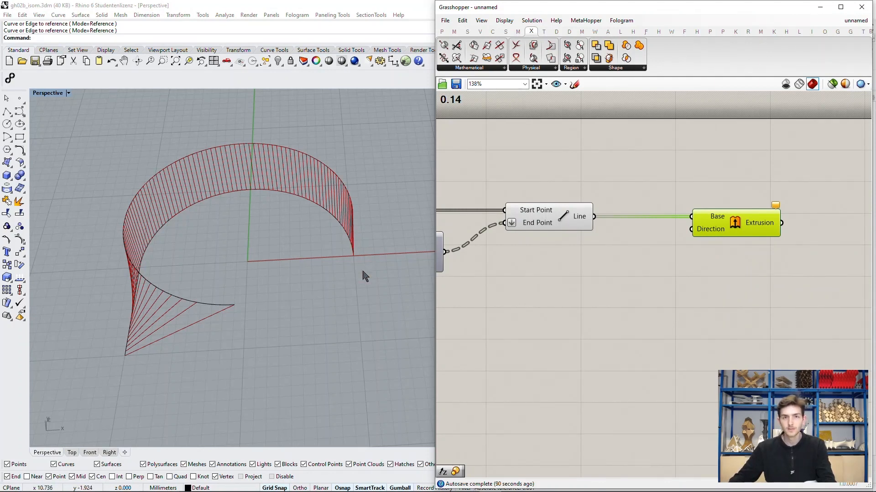
# Step: Select the lower curve in the Perspective viewport and examine its end where the lines meet the X axis
pyautogui.scroll(2, 362, 278)
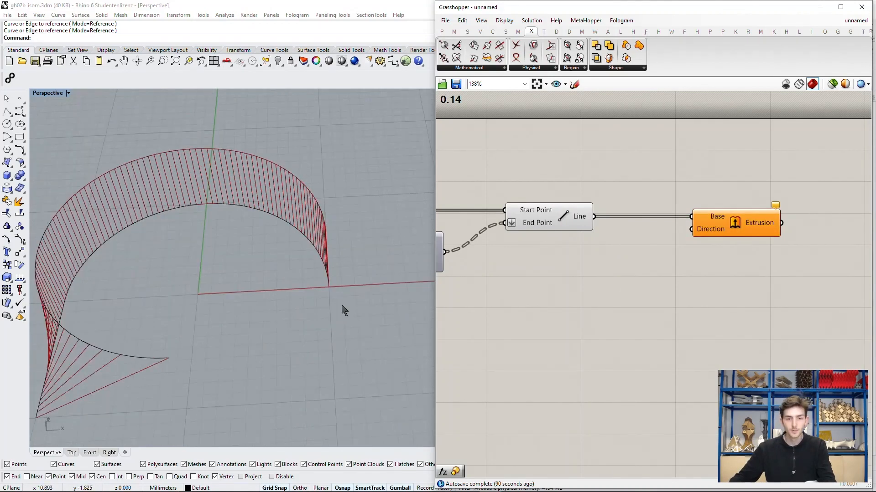
pyautogui.scroll(5, 359, 293)
pyautogui.moveTo(355, 293); pyautogui.dragTo(333, 289, button='right')
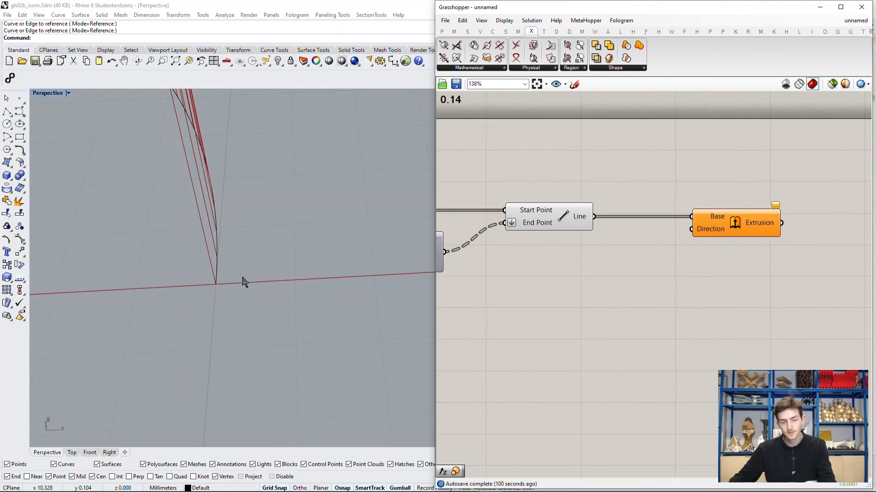
pyautogui.click(218, 273)
pyautogui.scroll(-18, 275, 274)
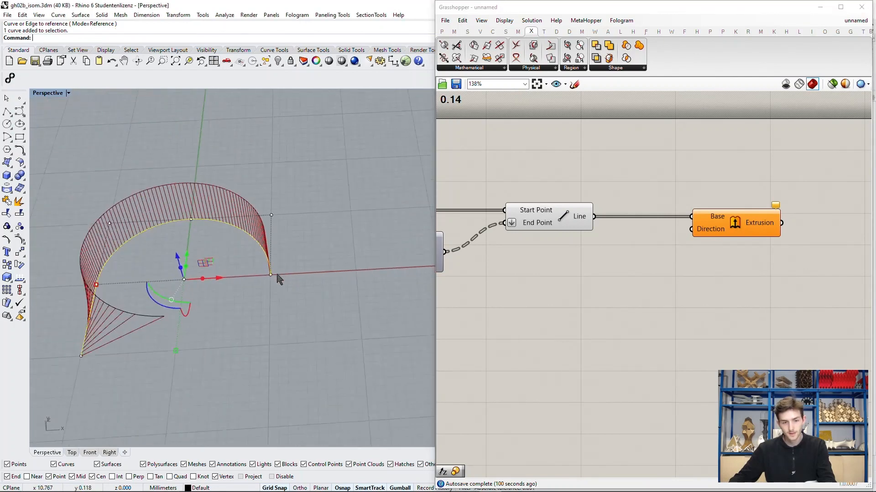
# Step: Turn on the preview of the component outputting Frame and examine the planes along the lower curve
pyautogui.moveTo(516, 269); pyautogui.dragTo(674, 264, button='right')
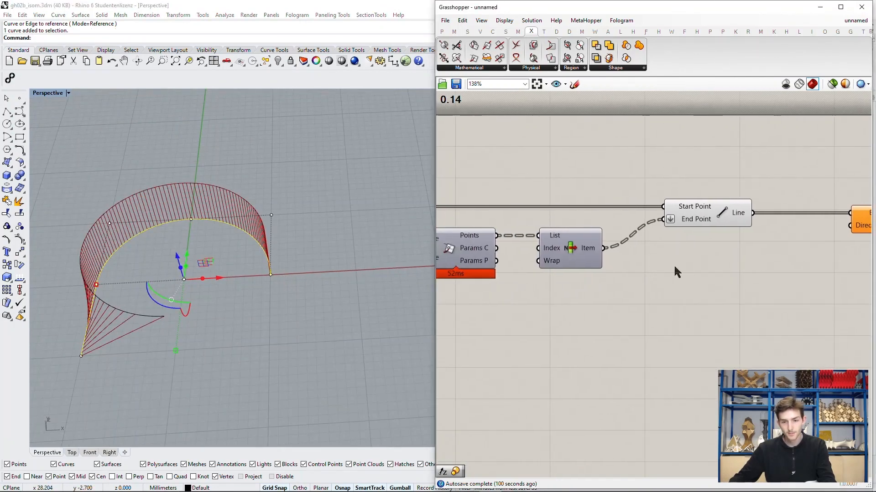
pyautogui.scroll(-4, 678, 264)
pyautogui.moveTo(542, 261); pyautogui.dragTo(592, 262, button='right')
pyautogui.scroll(4, 595, 260)
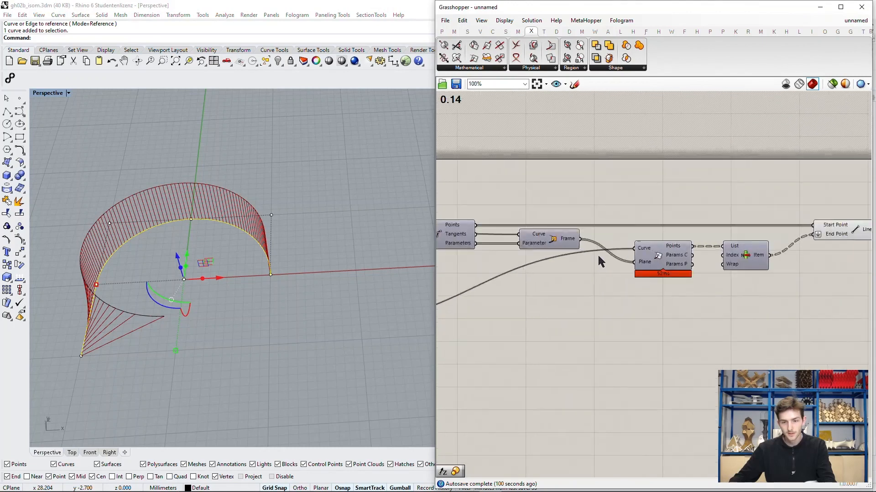
pyautogui.click(551, 241)
pyautogui.scroll(1, 561, 249)
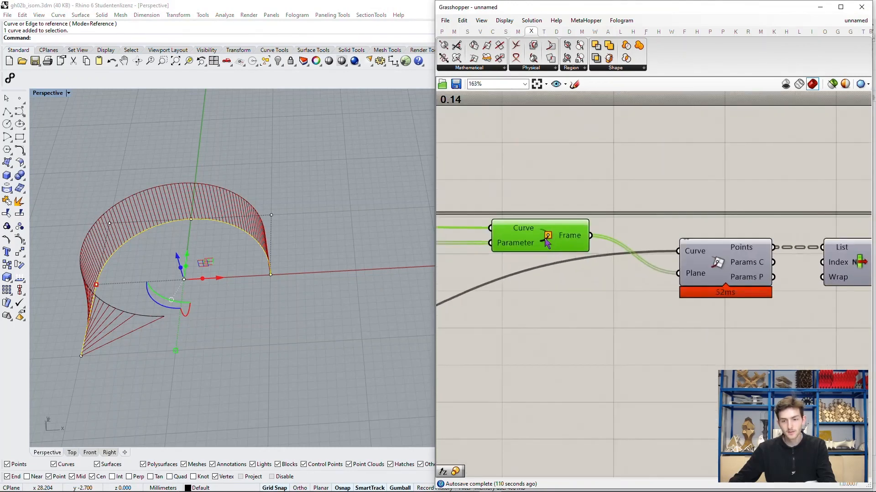
pyautogui.rightClick(547, 242)
pyautogui.click(579, 255)
pyautogui.scroll(3, 282, 273)
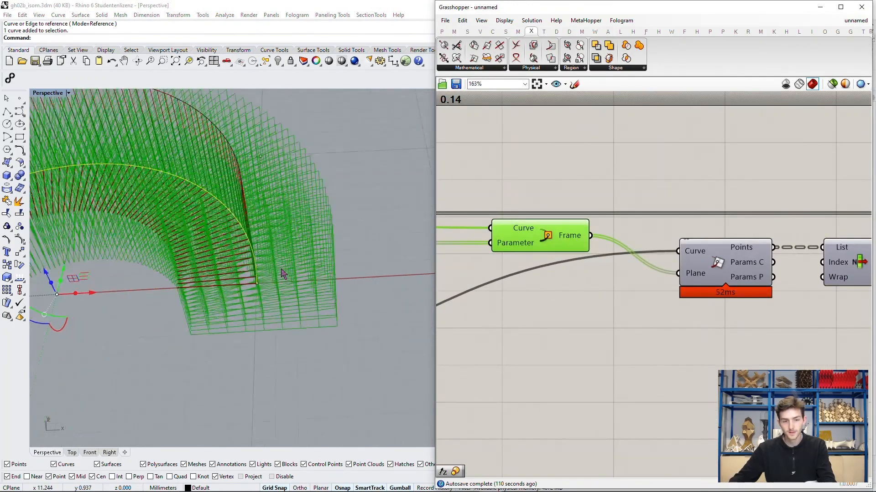
pyautogui.scroll(-1, 241, 292)
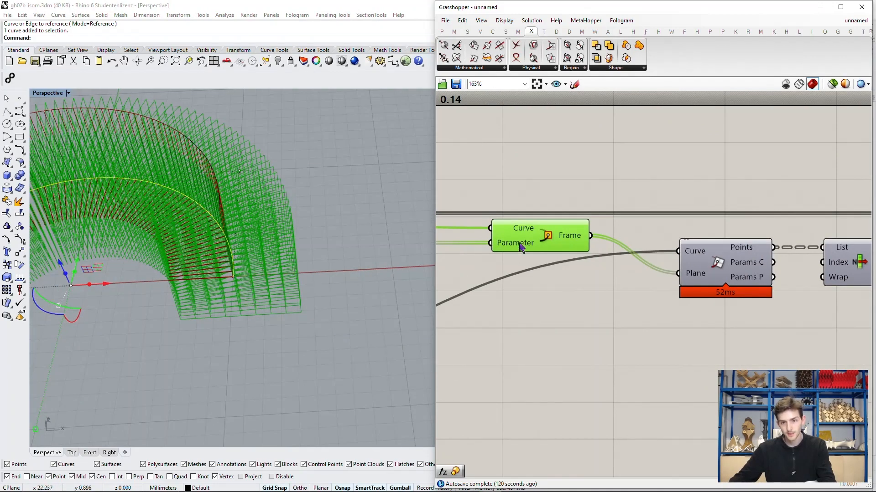
# Step: Turn the frame preview back off, deselect the lower curve, and return to the Extrude component
pyautogui.rightClick(551, 236)
pyautogui.click(579, 250)
pyautogui.scroll(-5, 492, 214)
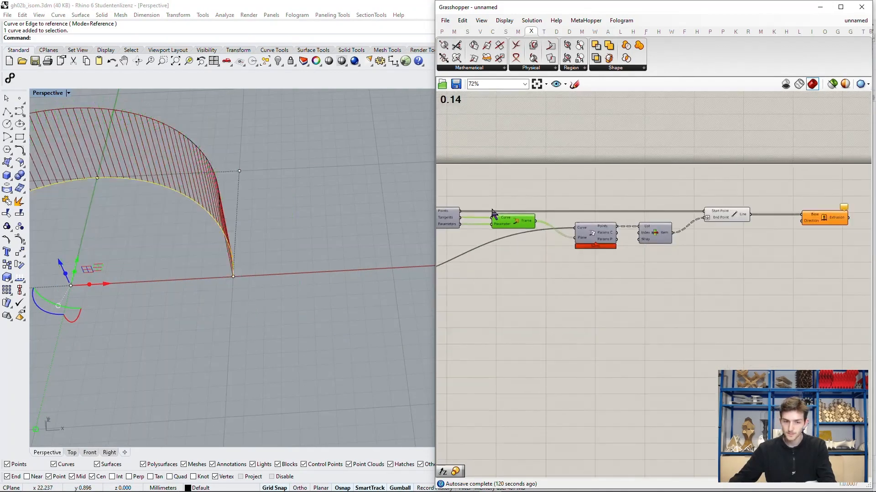
pyautogui.scroll(-7, 391, 234)
pyautogui.click(357, 257)
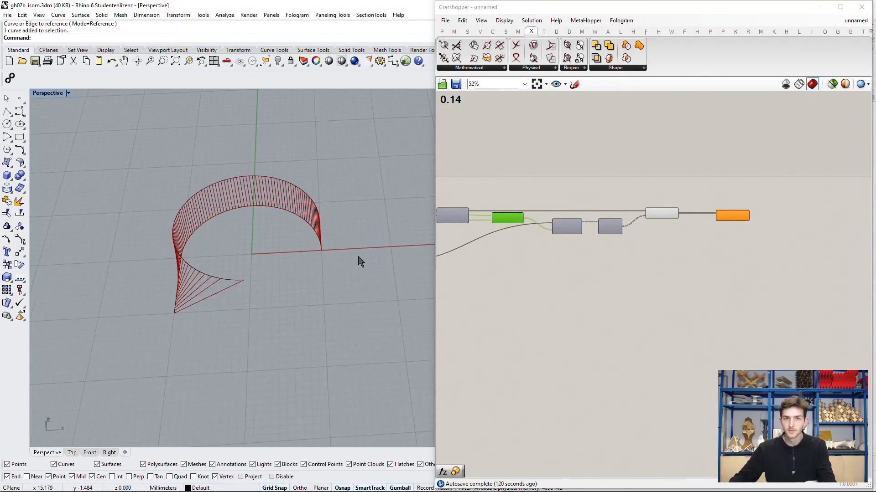
pyautogui.scroll(4, 768, 206)
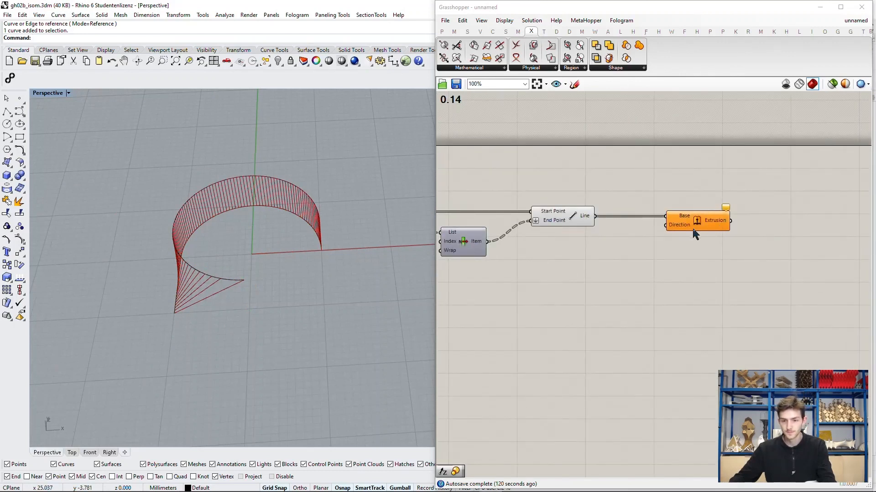
# Step: Add an Evaluate Surface component on the canvas below the Line and Extrude components
pyautogui.click(646, 233)
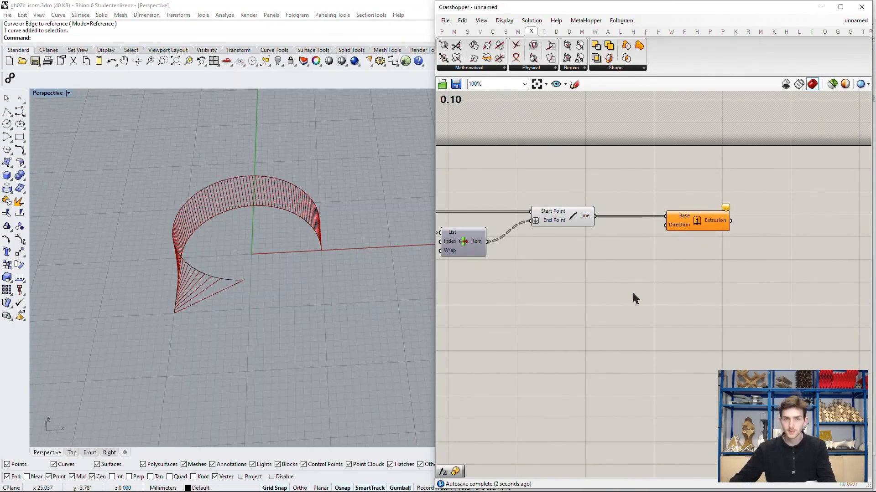
pyautogui.doubleClick(596, 296)
pyautogui.write('eva')
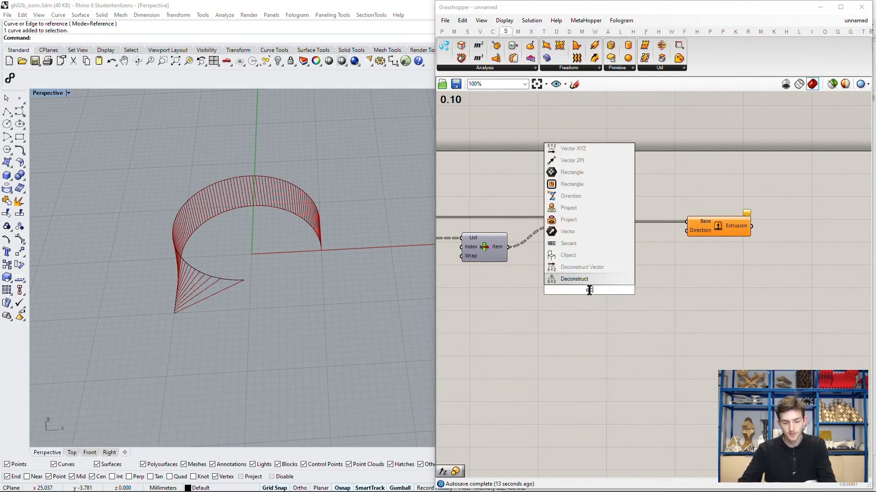
pyautogui.write('luate')
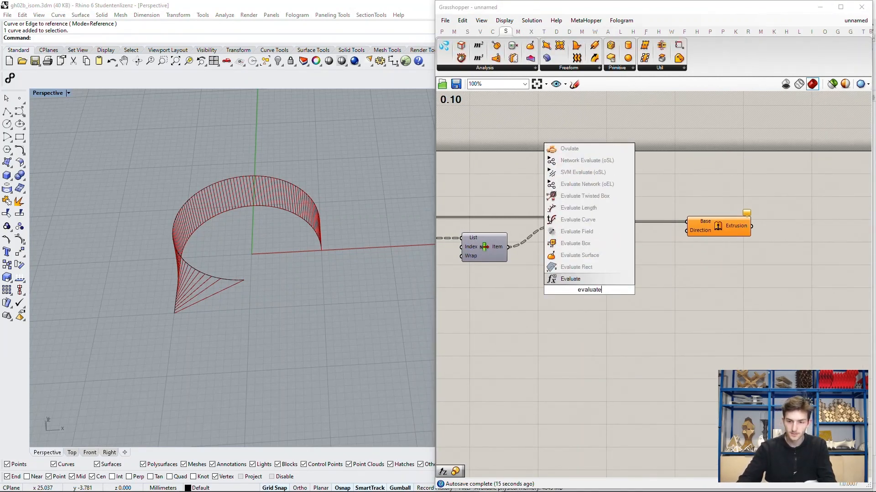
pyautogui.press('Up')
pyautogui.press('Up')
pyautogui.press('Return')
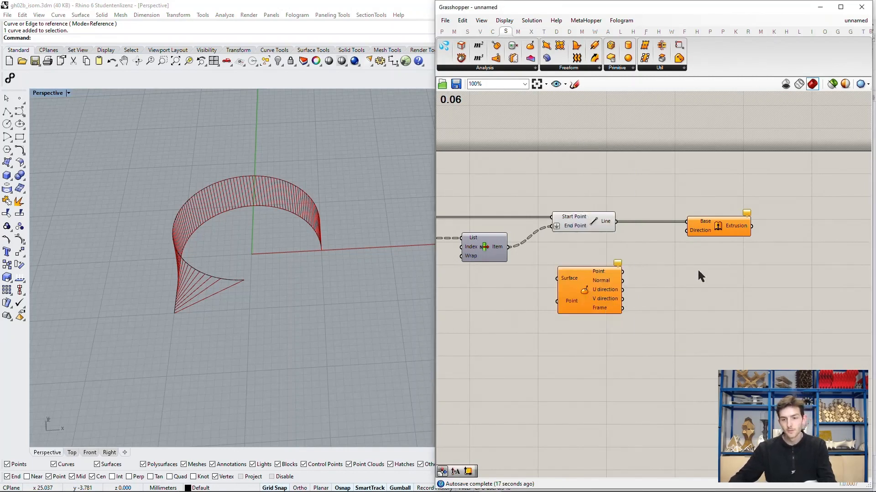
pyautogui.scroll(3, 599, 287)
pyautogui.click(613, 286)
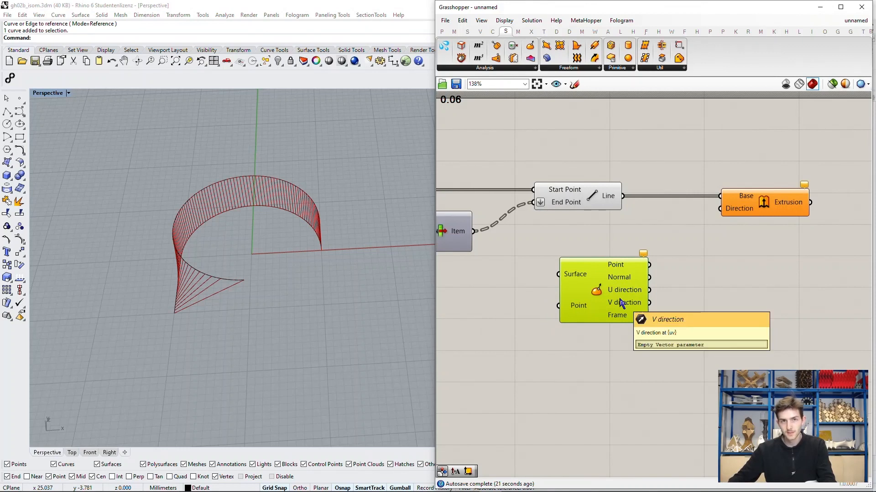
pyautogui.click(695, 289)
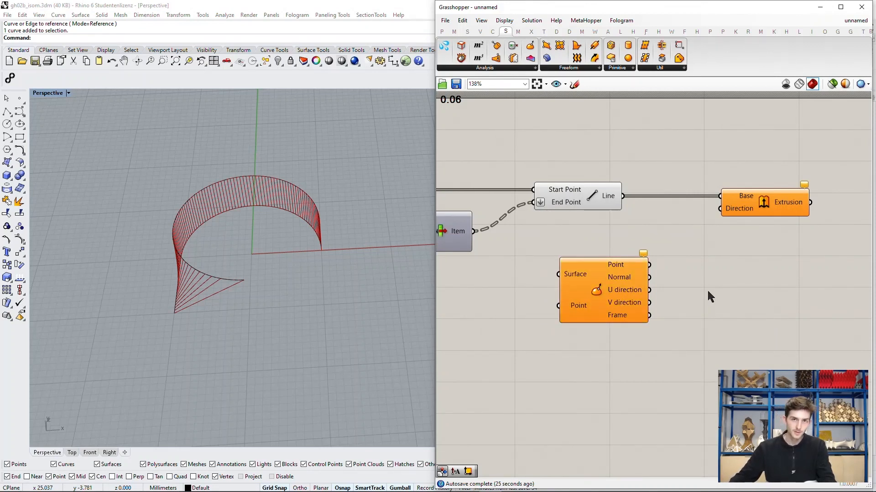
pyautogui.moveTo(609, 289); pyautogui.dragTo(657, 308)
# Step: Examine the connecting lines in the Perspective viewport, up close at the end where they converge on the lower curve
pyautogui.scroll(-2, 669, 299)
pyautogui.scroll(-1, 670, 301)
pyautogui.moveTo(503, 297); pyautogui.dragTo(618, 275, button='right')
pyautogui.click(462, 304)
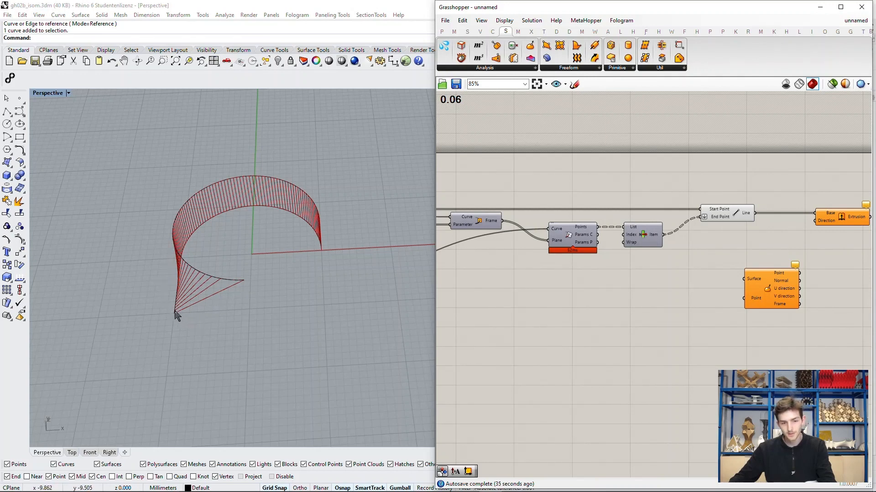
pyautogui.scroll(5, 174, 315)
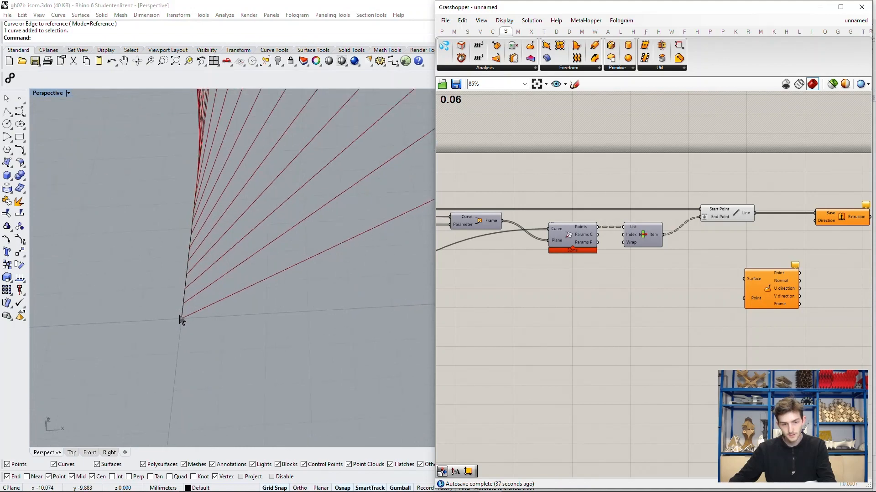
pyautogui.scroll(-3, 161, 219)
pyautogui.scroll(-4, 159, 222)
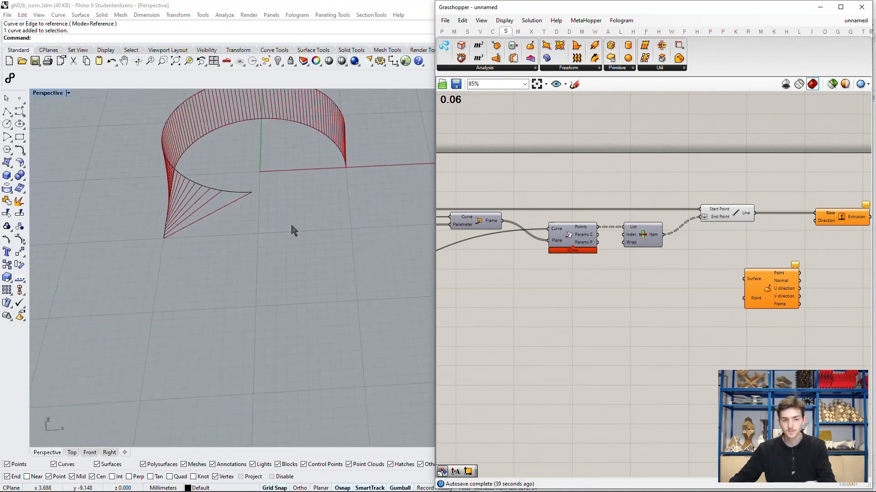
pyautogui.keyDown('shift'); pyautogui.moveTo(286, 220); pyautogui.dragTo(273, 247, button='right'); pyautogui.keyUp('shift')
pyautogui.scroll(-4, 668, 303)
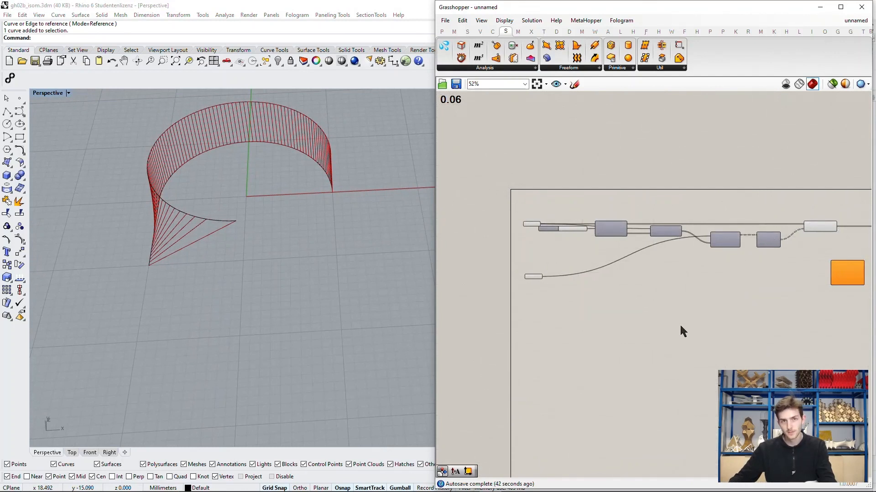
# Step: Add a Sweep2 component and place it below and beside the upper Curve parameter
pyautogui.scroll(4, 603, 321)
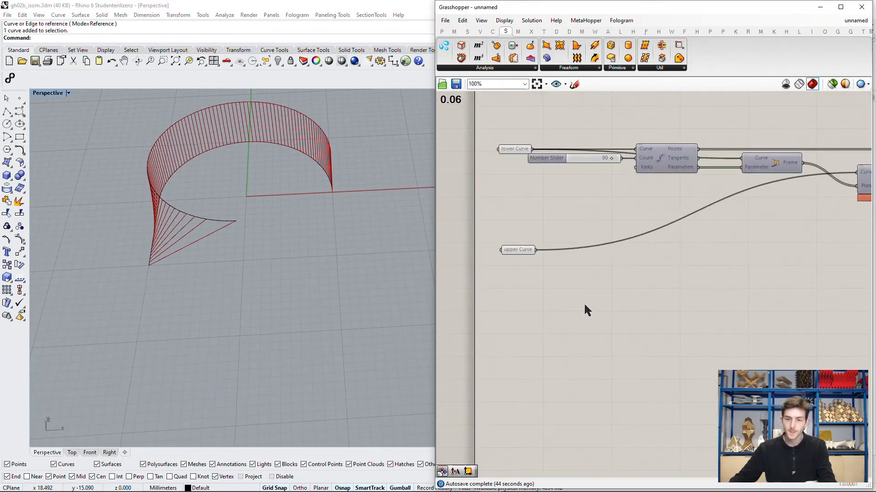
pyautogui.doubleClick(627, 267)
pyautogui.write('sweep')
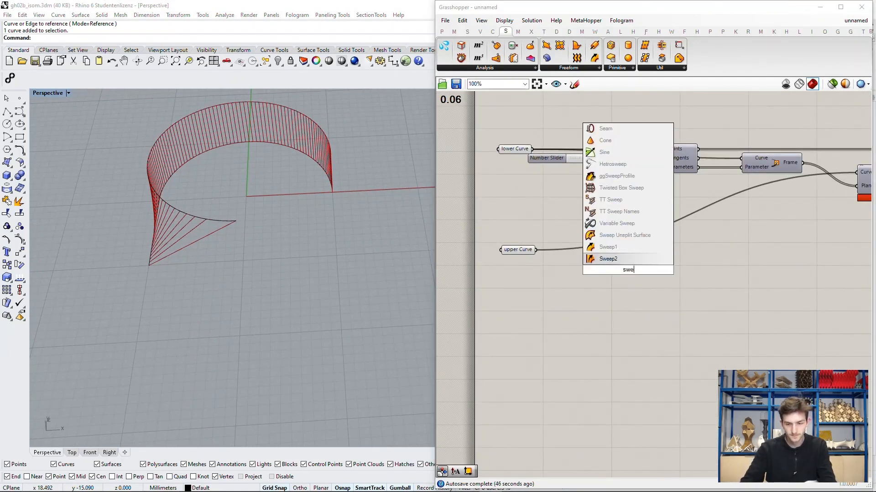
pyautogui.press('Up')
pyautogui.press('Up')
pyautogui.press('Return')
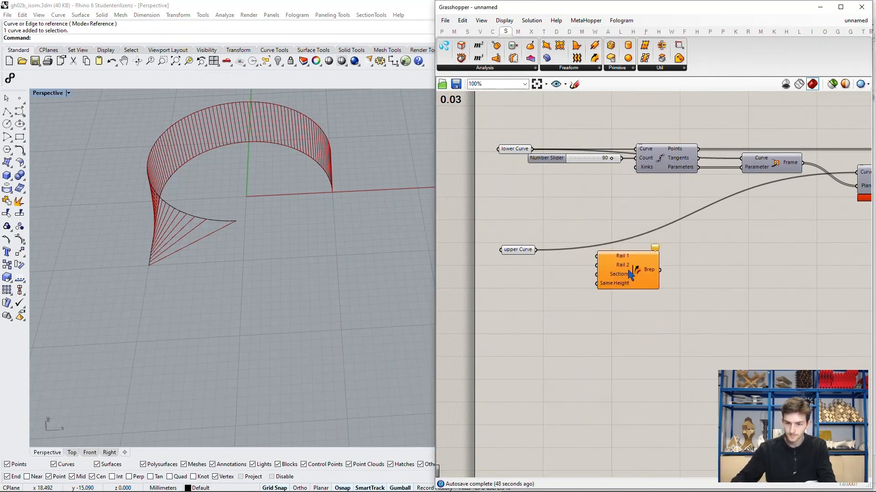
pyautogui.scroll(1, 623, 263)
pyautogui.moveTo(625, 274); pyautogui.dragTo(689, 287)
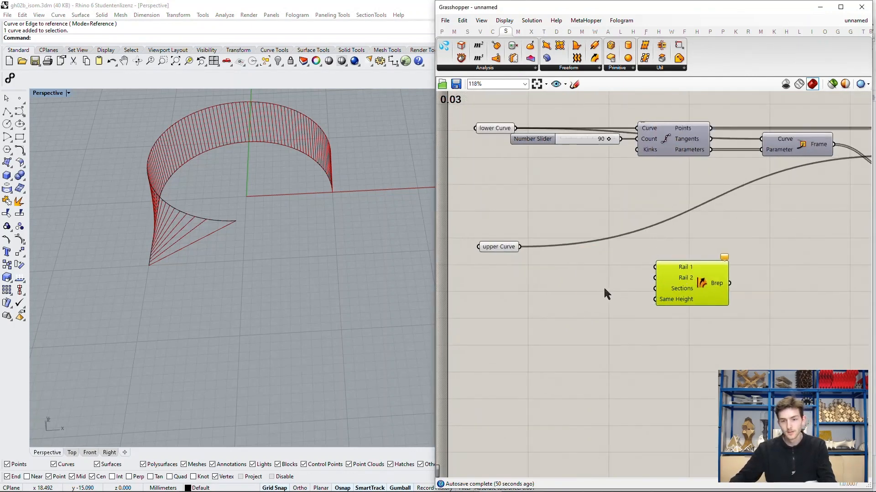
pyautogui.click(604, 300)
pyautogui.moveTo(587, 280); pyautogui.dragTo(571, 308, button='right')
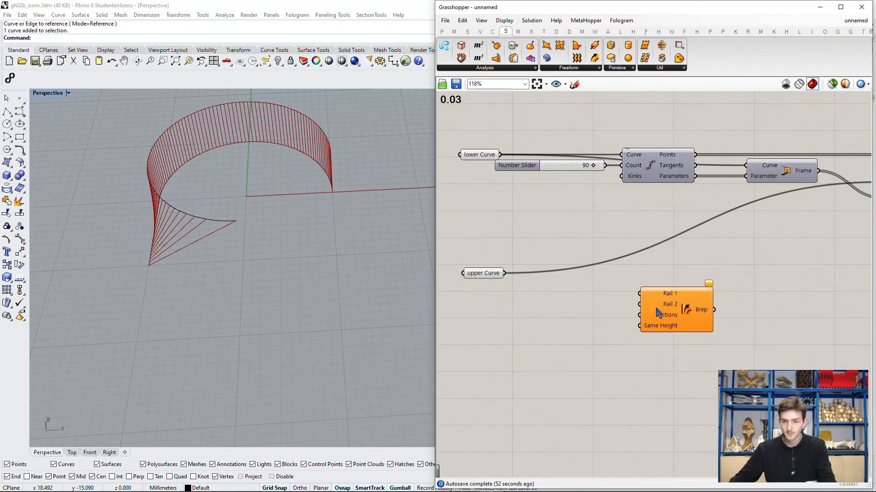
pyautogui.moveTo(669, 300); pyautogui.dragTo(679, 306)
# Step: Connect the lower Curve to Rail 1 and the upper Curve to Rail 2 of the Sweep2 component
pyautogui.click(483, 150)
pyautogui.moveTo(500, 155); pyautogui.dragTo(648, 299)
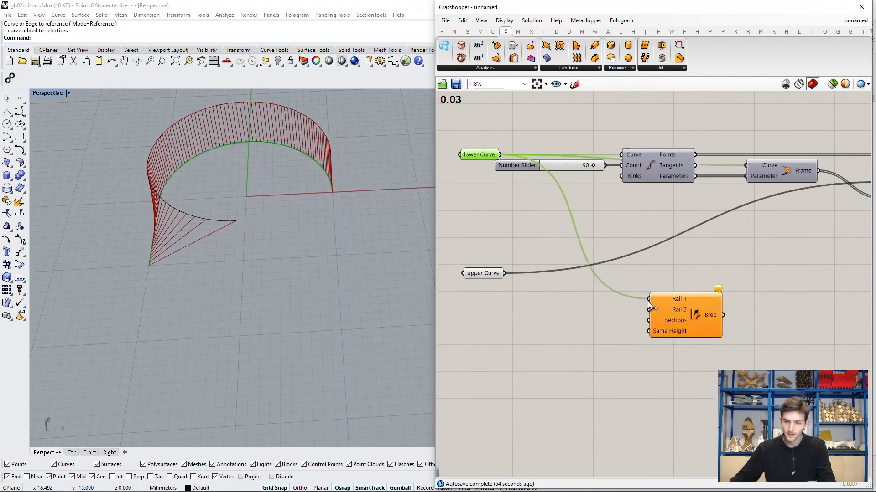
pyautogui.moveTo(504, 273); pyautogui.dragTo(649, 310)
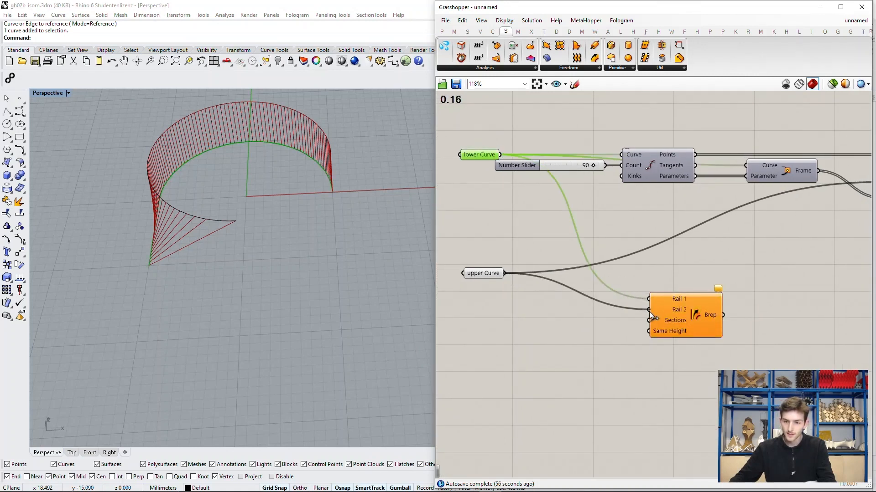
pyautogui.click(607, 333)
pyautogui.scroll(-3, 754, 282)
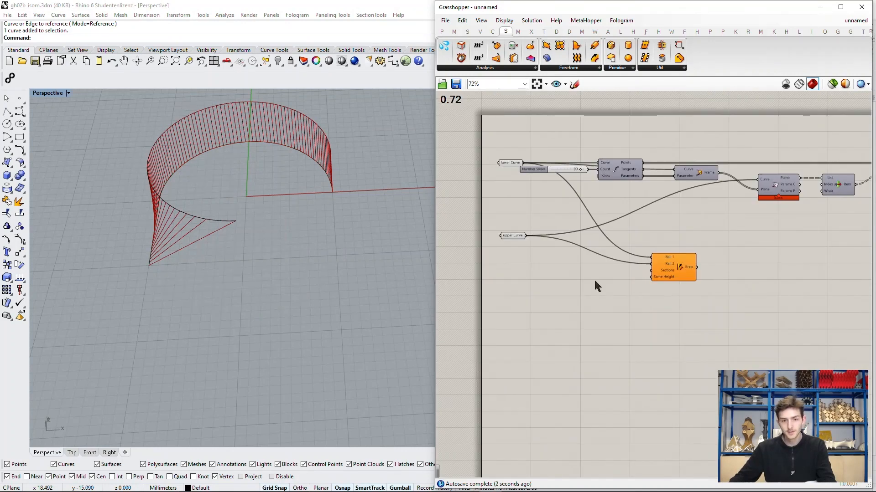
# Step: Add a Line component with Start Point and End Point inputs in front of the Sweep2 component
pyautogui.scroll(3, 579, 273)
pyautogui.doubleClick(554, 294)
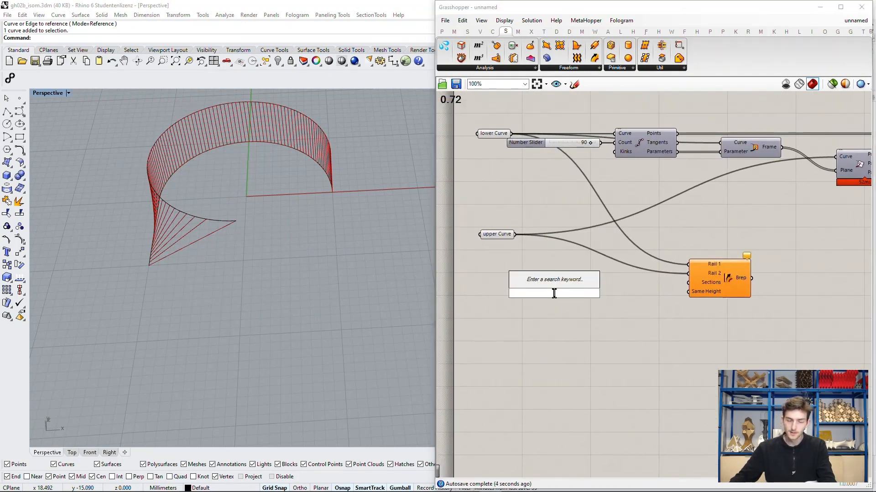
pyautogui.press('Escape')
pyautogui.doubleClick(559, 296)
pyautogui.write('line')
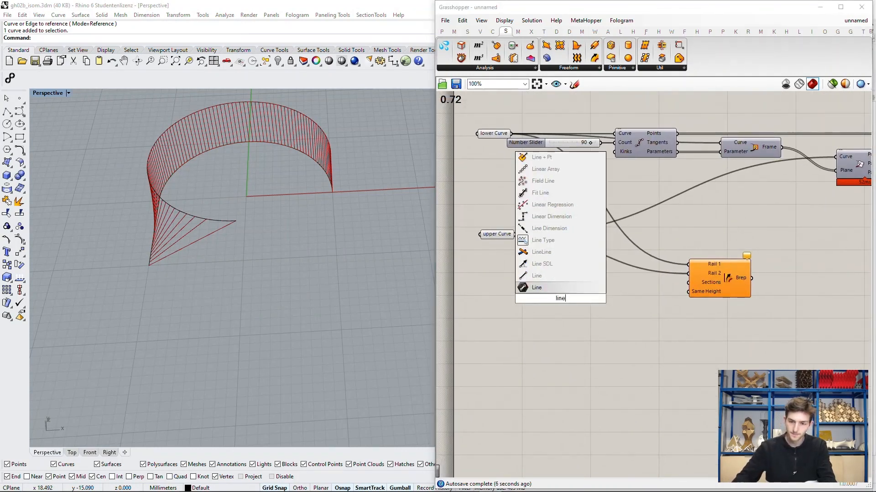
pyautogui.press('Up')
pyautogui.press('Return')
pyautogui.moveTo(558, 298); pyautogui.dragTo(596, 290)
# Step: Check the open end of the curves in the Perspective viewport and add an End Points component before the new Line component
pyautogui.moveTo(423, 201); pyautogui.dragTo(271, 198, button='right')
pyautogui.scroll(3, 270, 197)
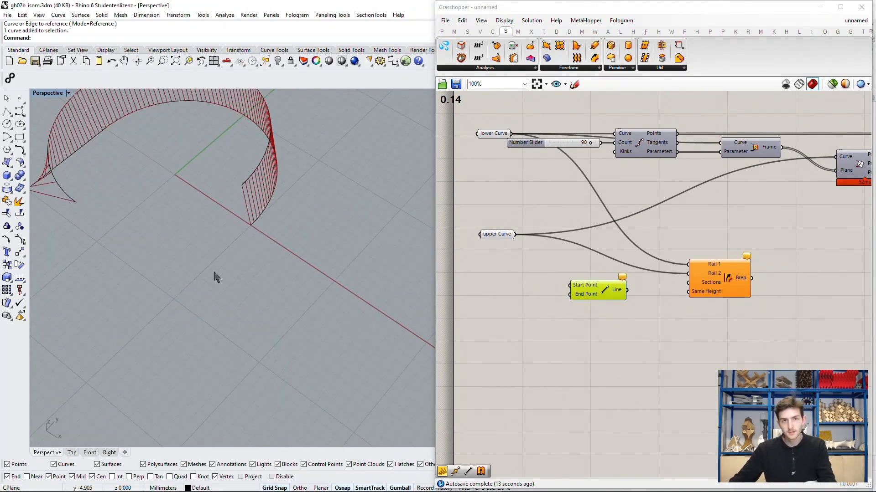
pyautogui.moveTo(220, 264); pyautogui.dragTo(250, 265, button='right')
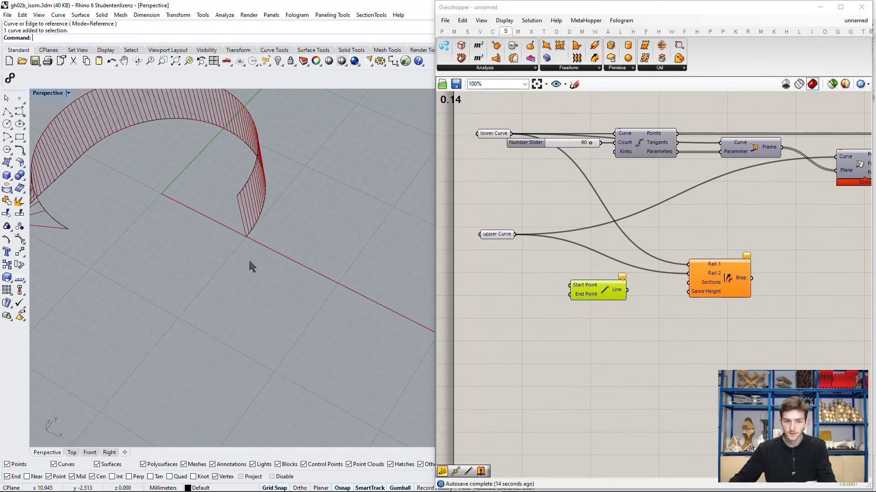
pyautogui.click(517, 277)
pyautogui.scroll(3, 562, 270)
pyautogui.doubleClick(556, 274)
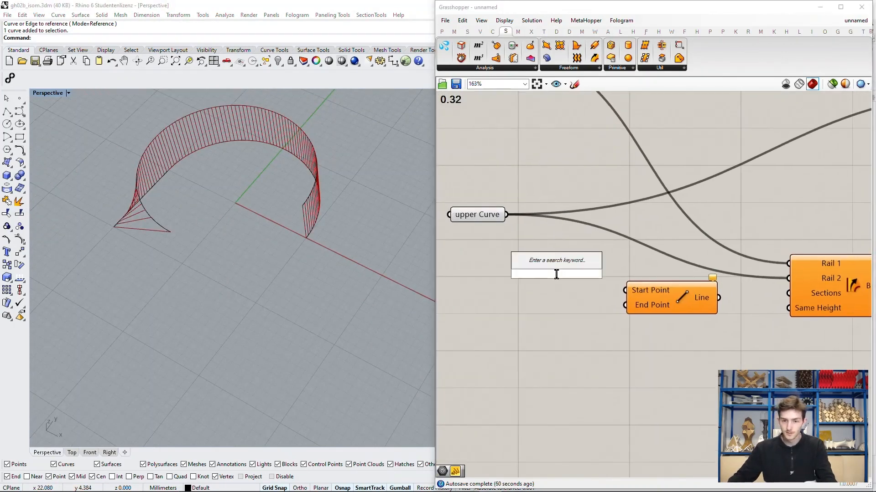
pyautogui.write('end po')
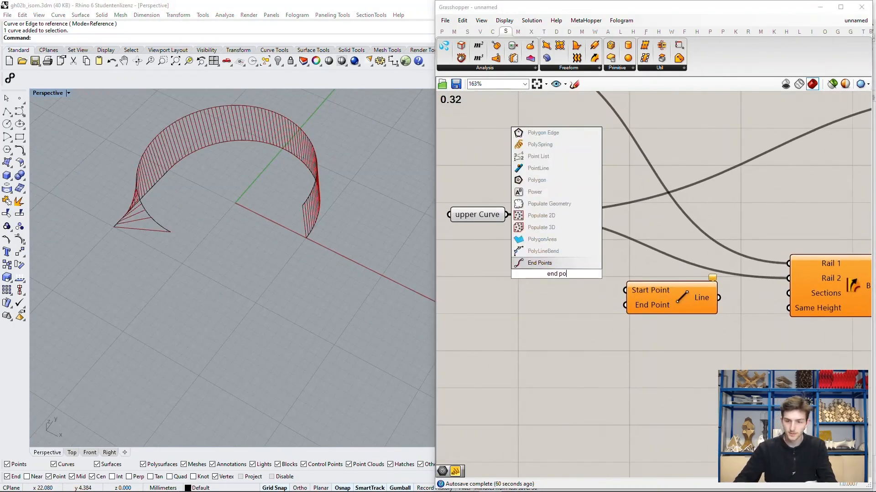
pyautogui.press('Return')
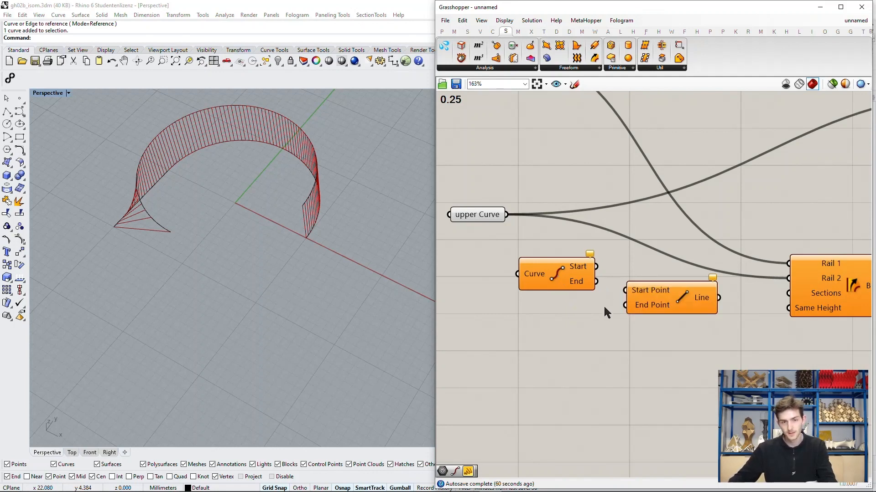
# Step: Connect the lower Curve to the End Points component and feed the upper Curve into a second End Points component below it
pyautogui.scroll(-2, 582, 321)
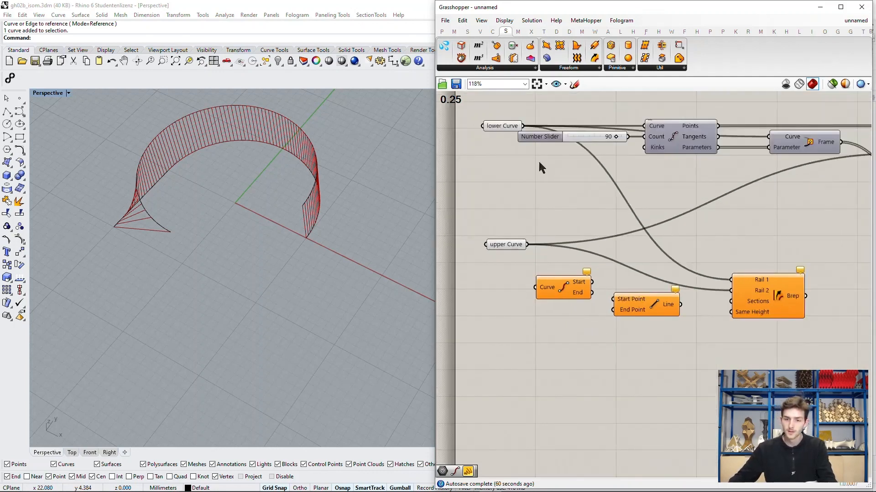
pyautogui.moveTo(521, 127); pyautogui.dragTo(563, 323)
pyautogui.moveTo(528, 245); pyautogui.dragTo(536, 323)
pyautogui.click(574, 282)
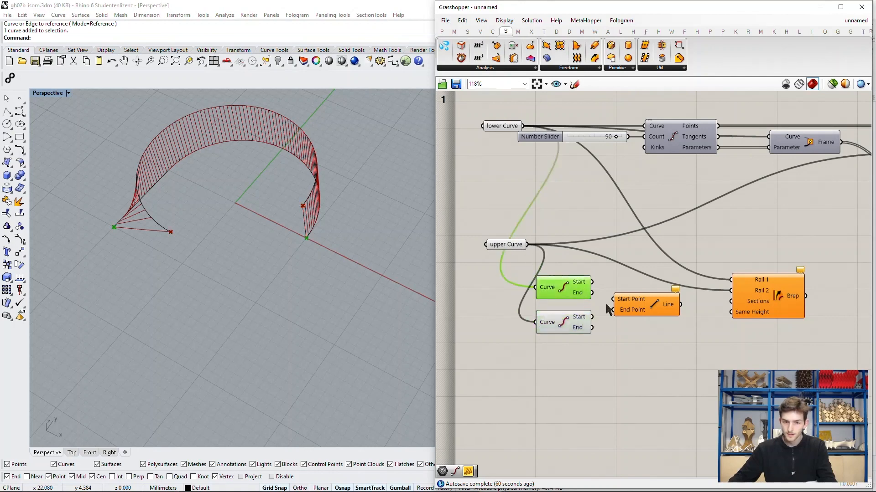
# Step: Connect the Start outputs of the two End Points components to the Line component's Start Point and End Point inputs
pyautogui.scroll(2, 574, 282)
pyautogui.moveTo(586, 273); pyautogui.dragTo(614, 311)
pyautogui.click(652, 311)
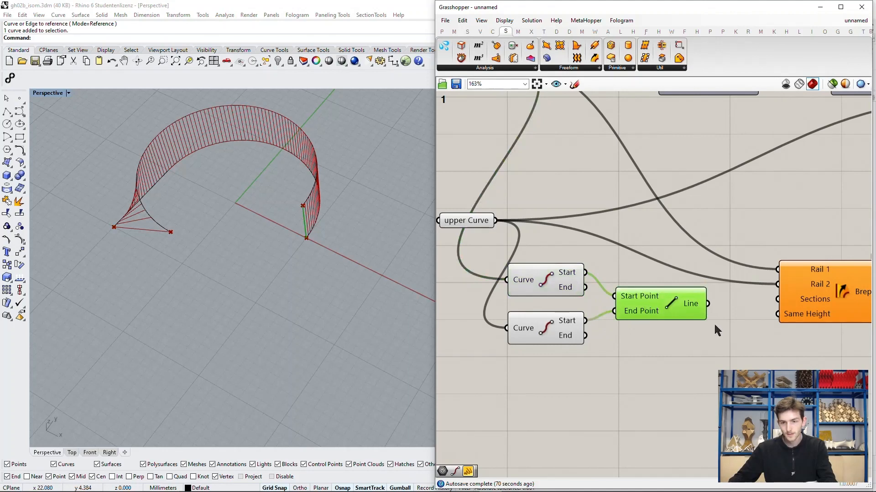
# Step: Connect the Line output to the Sections input of Sweep2 and inspect the swept surface in the Perspective viewport
pyautogui.moveTo(719, 328); pyautogui.dragTo(637, 312, button='right')
pyautogui.scroll(-2, 616, 303)
pyautogui.scroll(1, 677, 290)
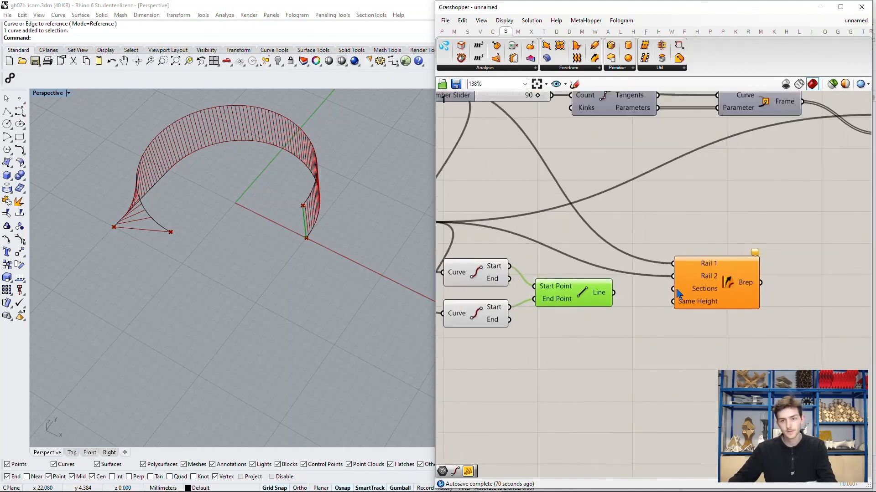
pyautogui.moveTo(616, 296); pyautogui.dragTo(674, 289)
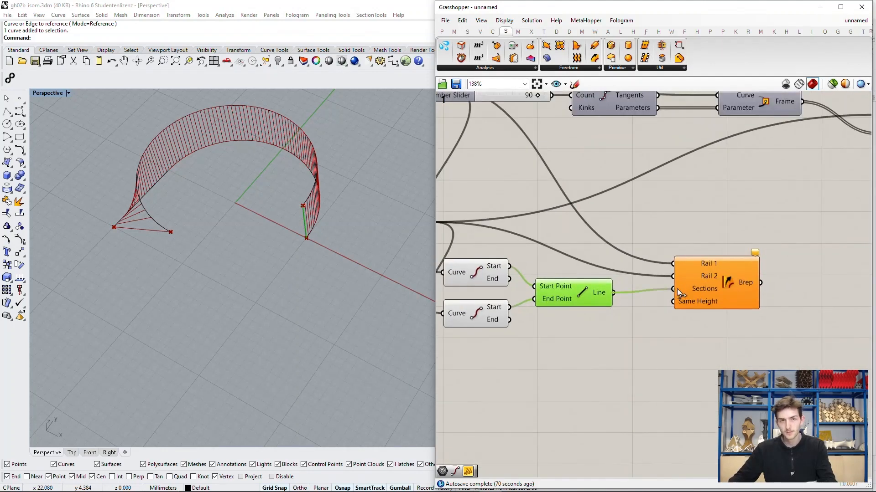
pyautogui.scroll(-1, 677, 292)
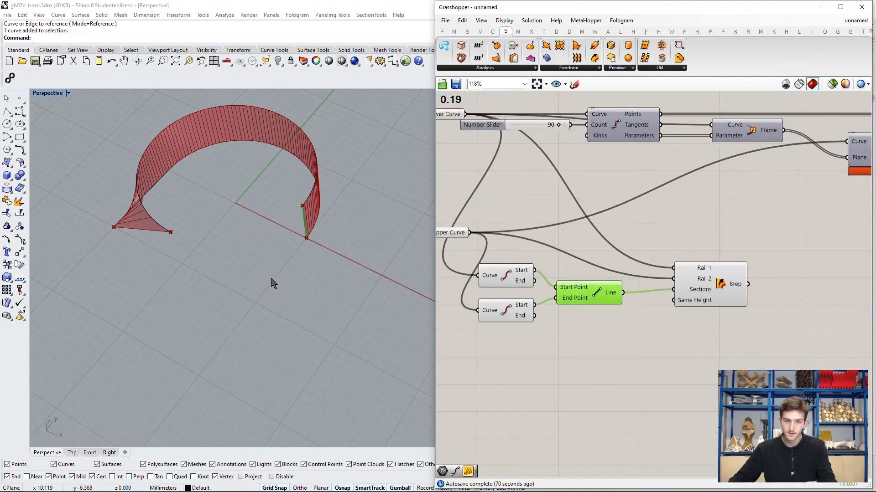
pyautogui.moveTo(272, 283); pyautogui.dragTo(323, 252, button='right')
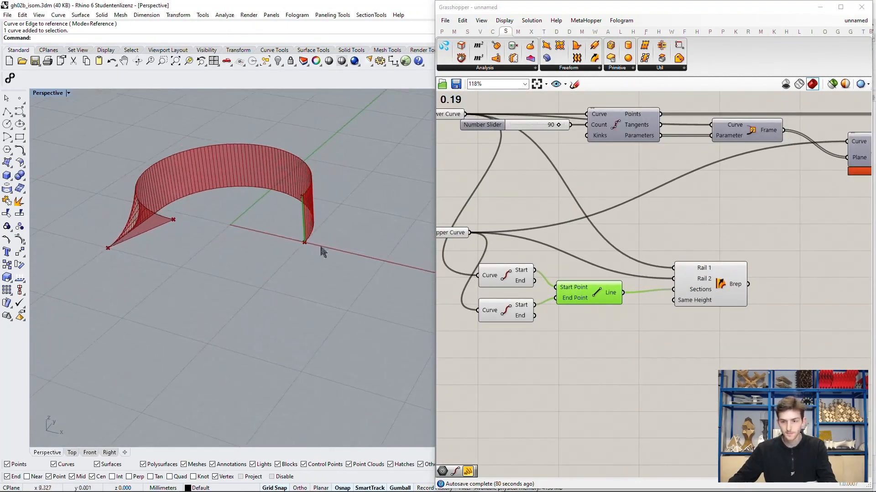
# Step: Move the Evaluate Surface component nearer to Sweep2 and connect the Sweep2 Brep output to its Surface input
pyautogui.click(632, 276)
pyautogui.scroll(-4, 632, 277)
pyautogui.moveTo(631, 276); pyautogui.dragTo(568, 270, button='right')
pyautogui.scroll(1, 726, 269)
pyautogui.moveTo(754, 243); pyautogui.dragTo(660, 273)
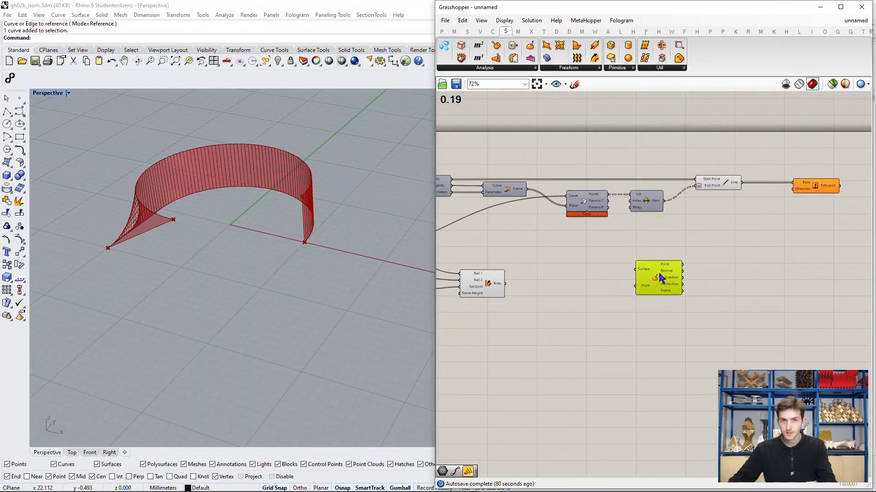
pyautogui.scroll(2, 535, 314)
pyautogui.moveTo(492, 271); pyautogui.dragTo(654, 277)
pyautogui.click(722, 264)
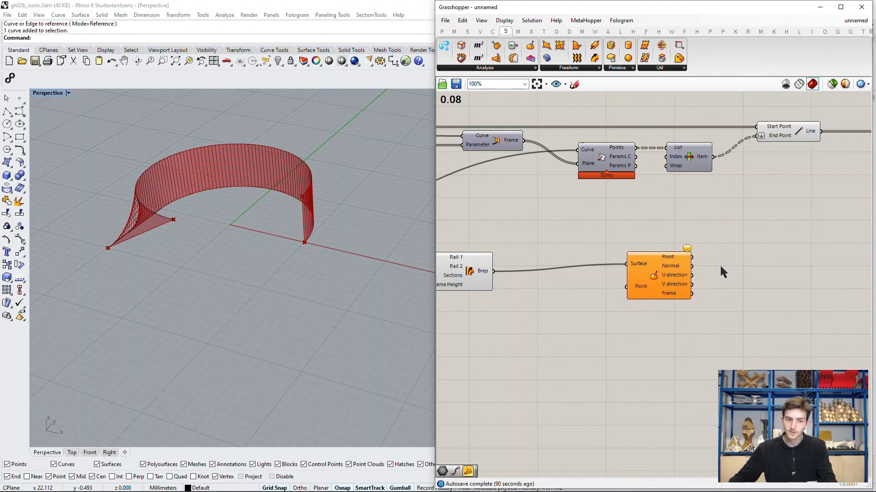
pyautogui.moveTo(656, 271); pyautogui.dragTo(712, 249)
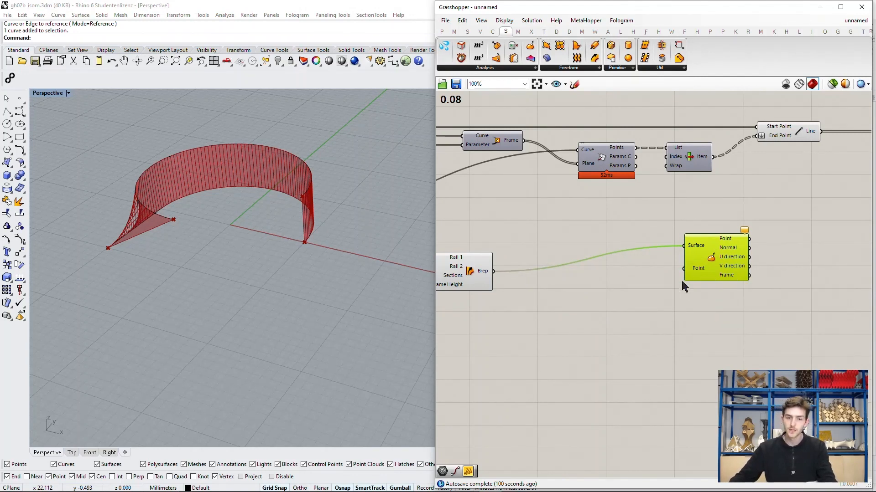
# Step: Turn on the preview of the Divide Curve component so its division points display on the lower curve
pyautogui.moveTo(337, 286); pyautogui.dragTo(365, 214, button='right')
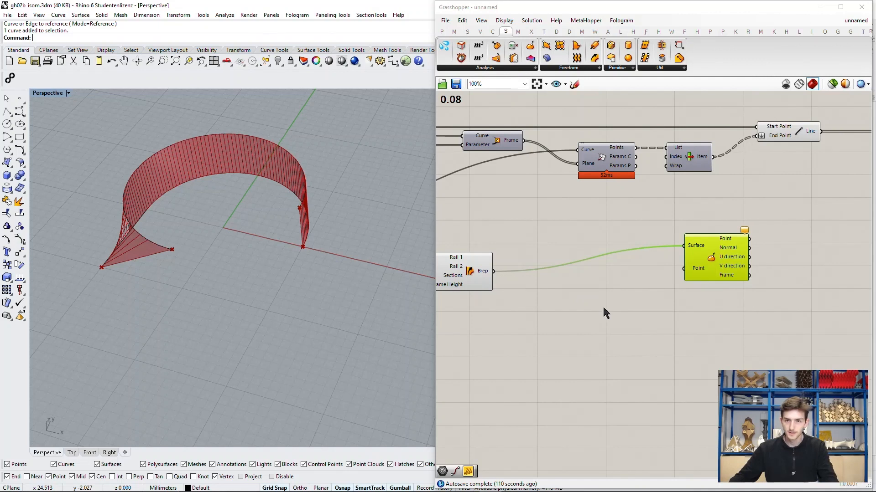
pyautogui.click(614, 286)
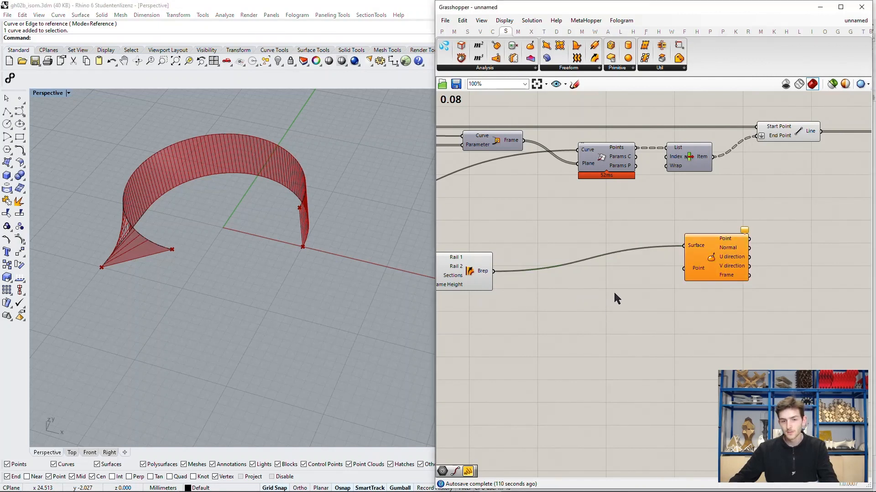
pyautogui.moveTo(597, 278); pyautogui.dragTo(692, 301, button='right')
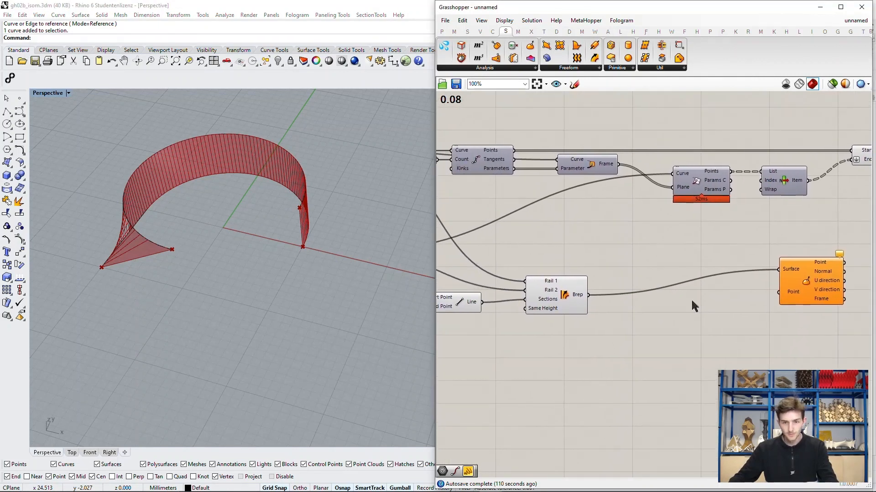
pyautogui.moveTo(612, 259); pyautogui.dragTo(677, 276, button='right')
pyautogui.click(546, 178)
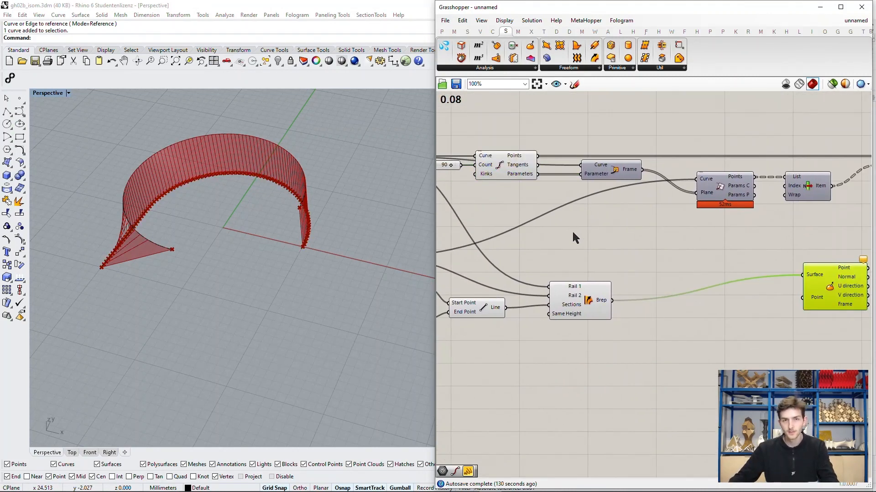
# Step: Add a Surface Closest Point component between Sweep2 and Evaluate Surface
pyautogui.click(579, 294)
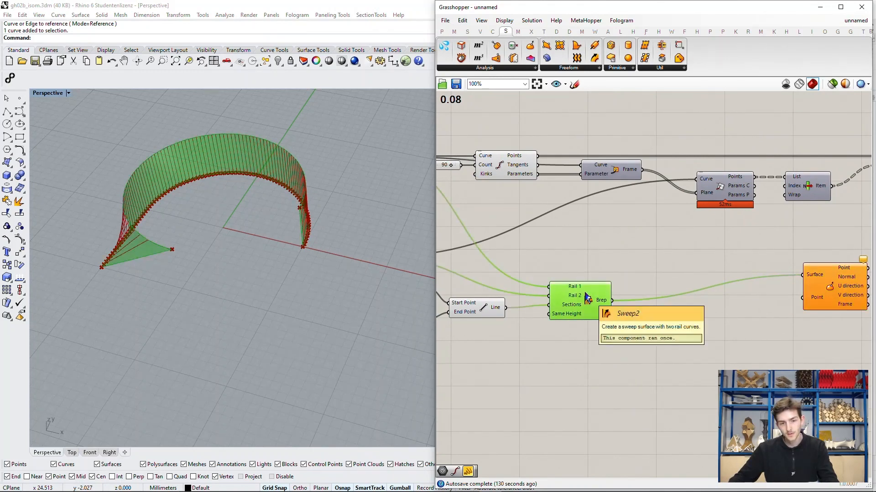
pyautogui.moveTo(613, 300); pyautogui.dragTo(597, 257, button='right')
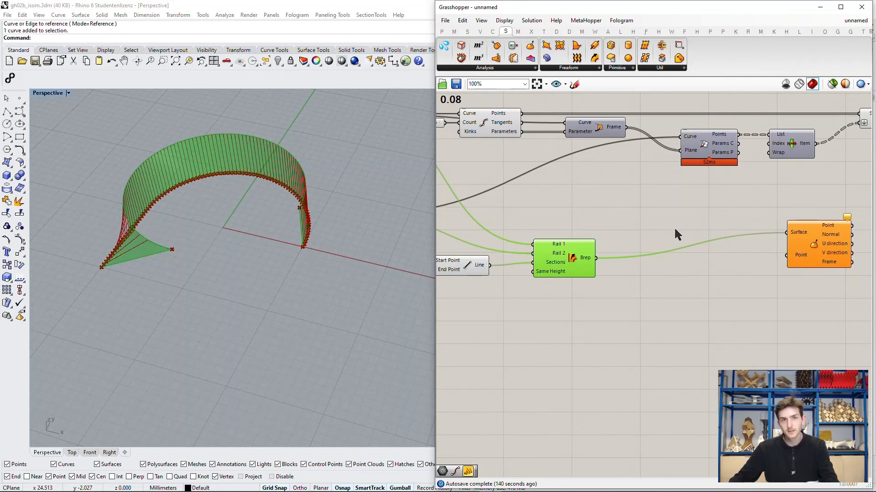
pyautogui.doubleClick(662, 233)
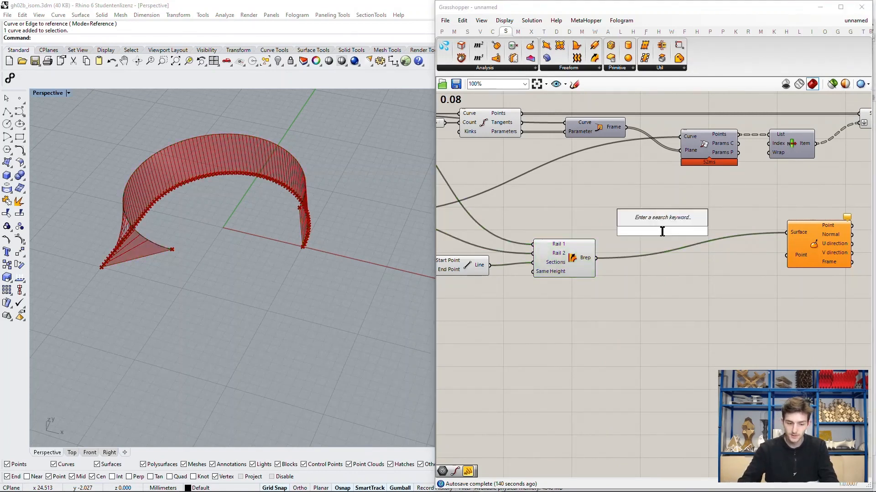
pyautogui.write('surfes')
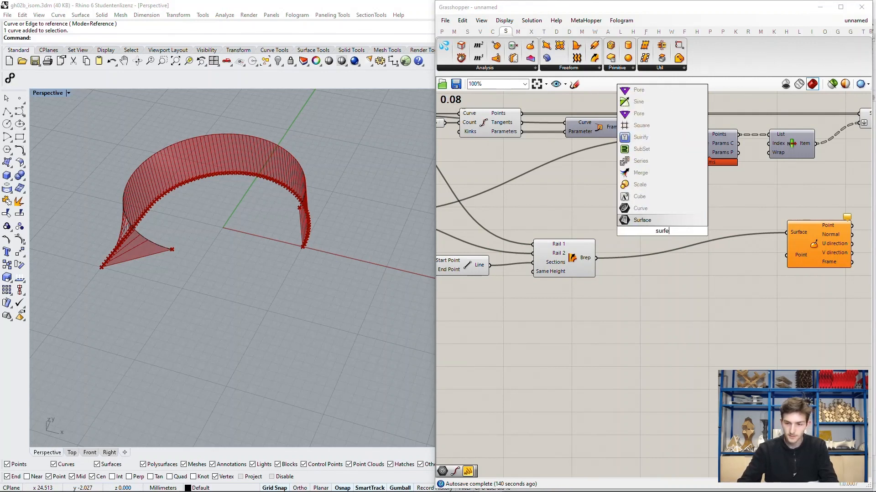
pyautogui.press('BackSpace')
pyautogui.press('BackSpace')
pyautogui.write('ac')
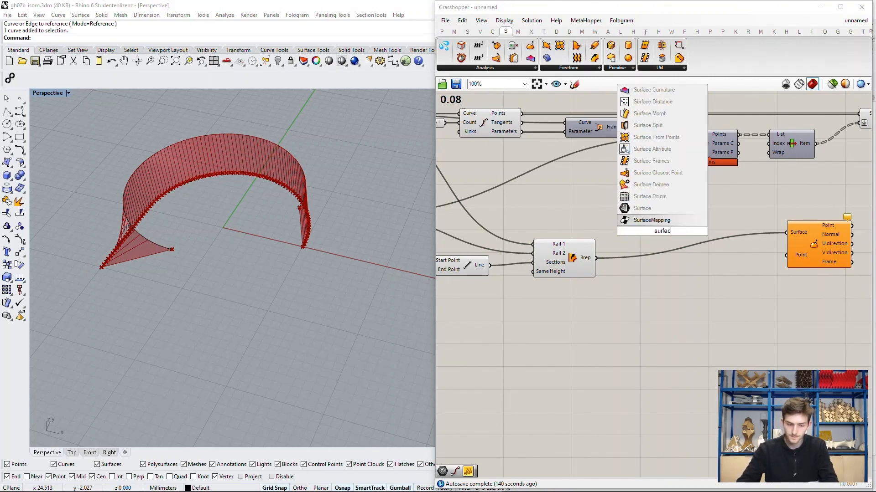
pyautogui.write('e clos')
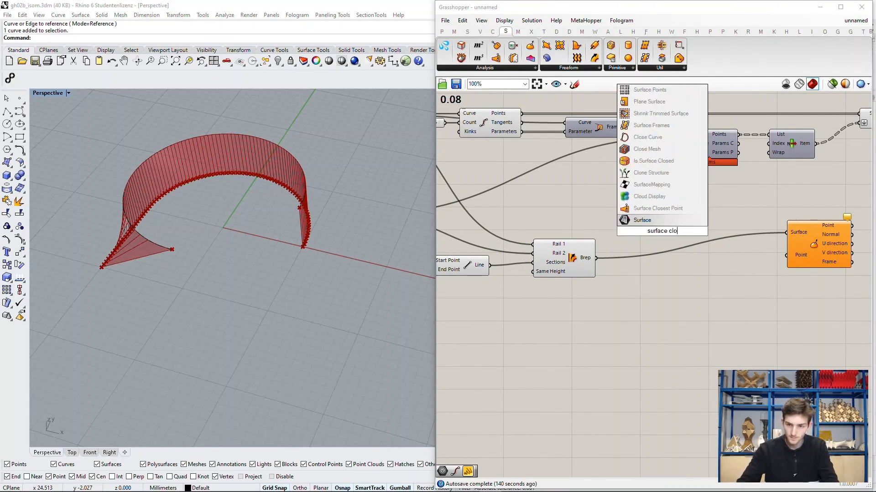
pyautogui.click(677, 211)
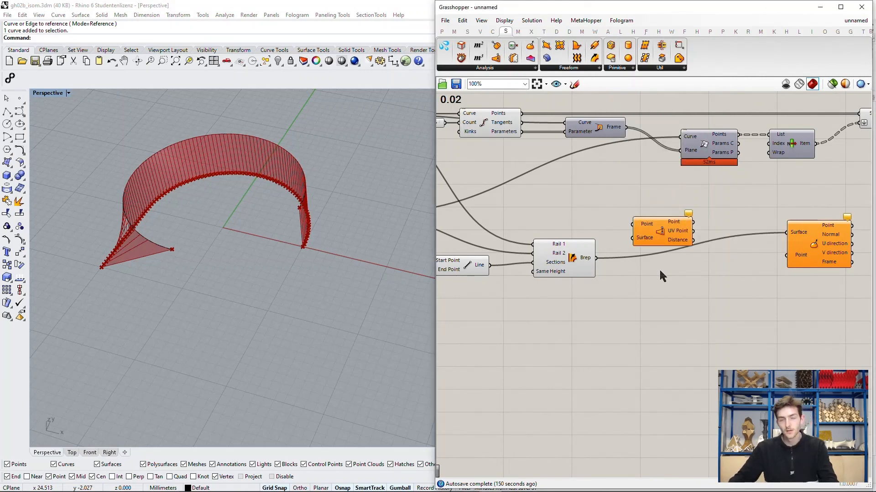
# Step: Connect the Sweep2 Brep output to Surface Closest Point's Surface input and the Divide Curve Points output to its Point input
pyautogui.scroll(3, 659, 267)
pyautogui.click(687, 279)
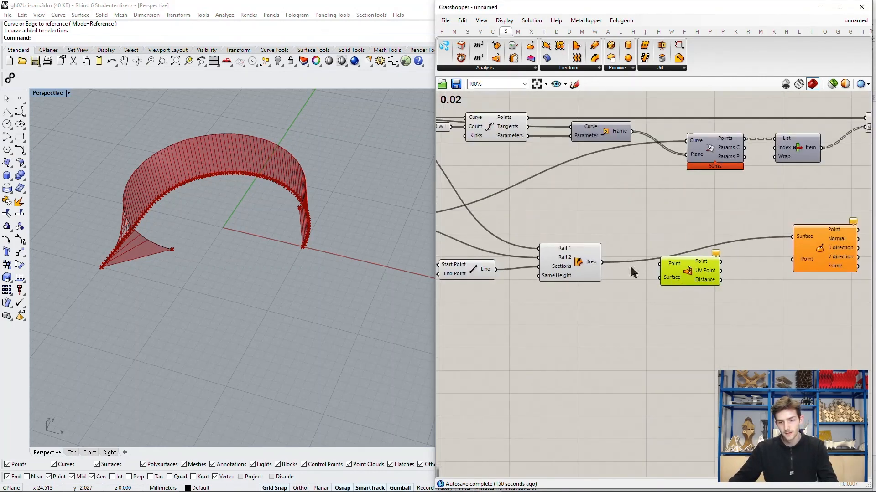
pyautogui.scroll(-3, 686, 279)
pyautogui.moveTo(601, 262); pyautogui.dragTo(662, 281)
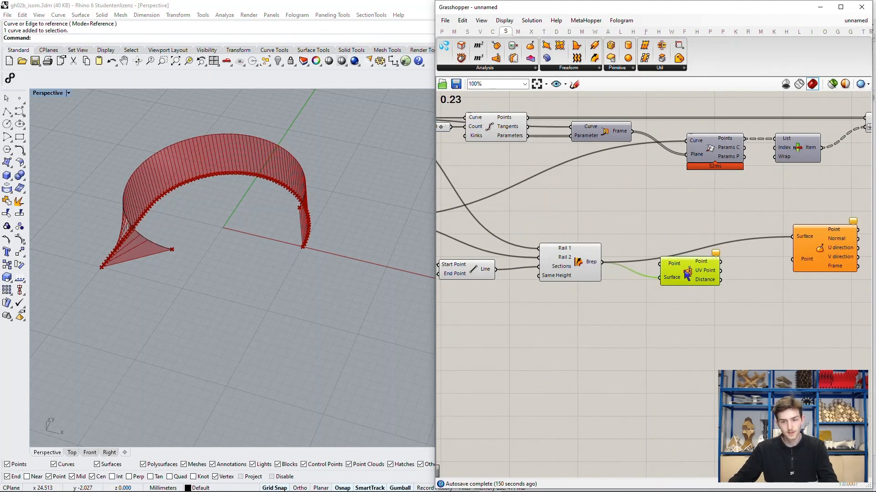
pyautogui.moveTo(589, 222); pyautogui.dragTo(588, 233, button='right')
pyautogui.moveTo(527, 128); pyautogui.dragTo(660, 280)
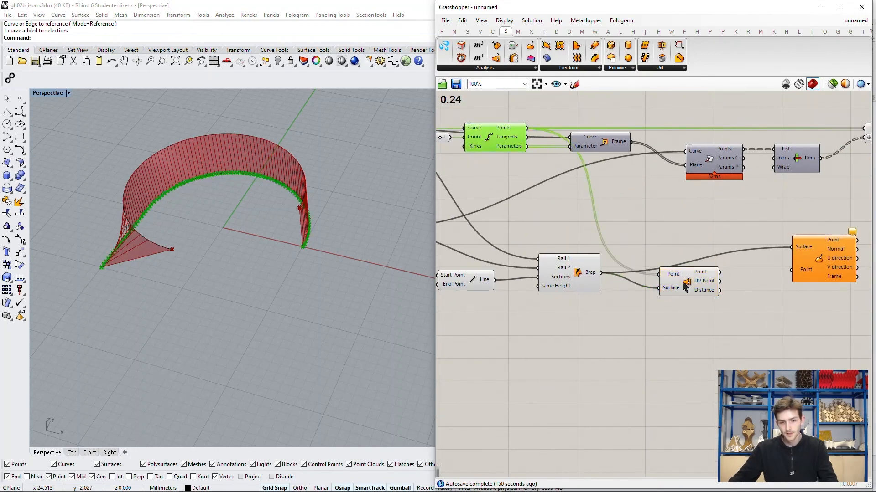
# Step: Connect the UV Point output of Surface Closest Point to the Point input of Evaluate Surface
pyautogui.scroll(3, 691, 288)
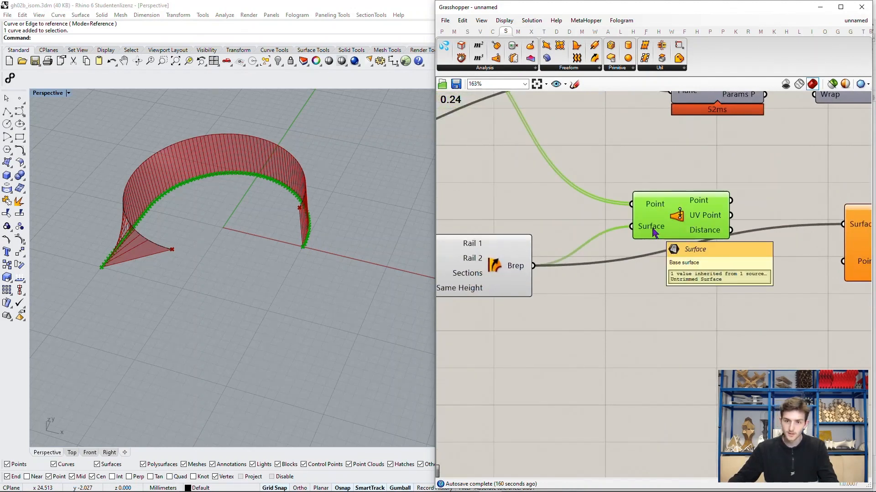
pyautogui.moveTo(645, 206)
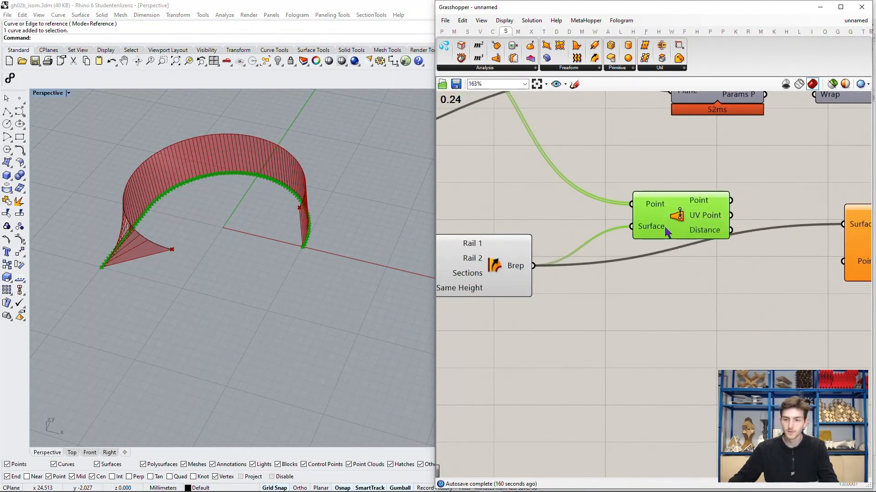
pyautogui.moveTo(725, 267); pyautogui.dragTo(606, 275, button='right')
pyautogui.moveTo(579, 226); pyautogui.dragTo(579, 241)
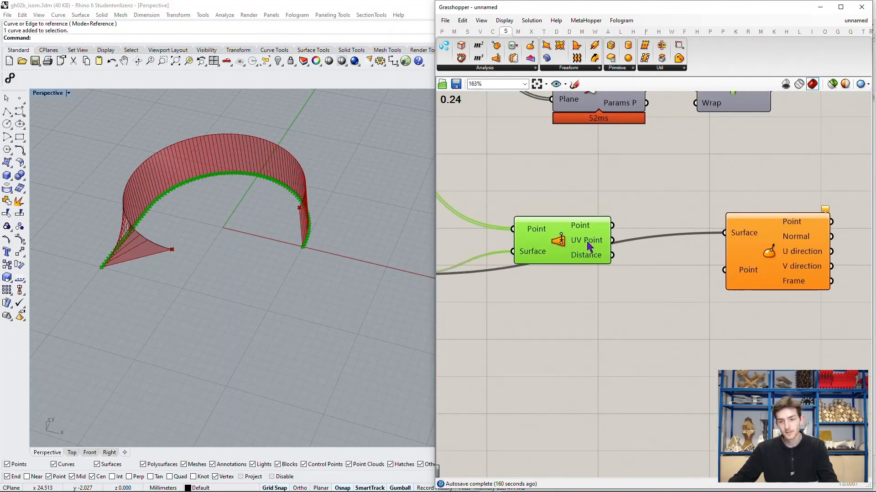
pyautogui.moveTo(588, 247)
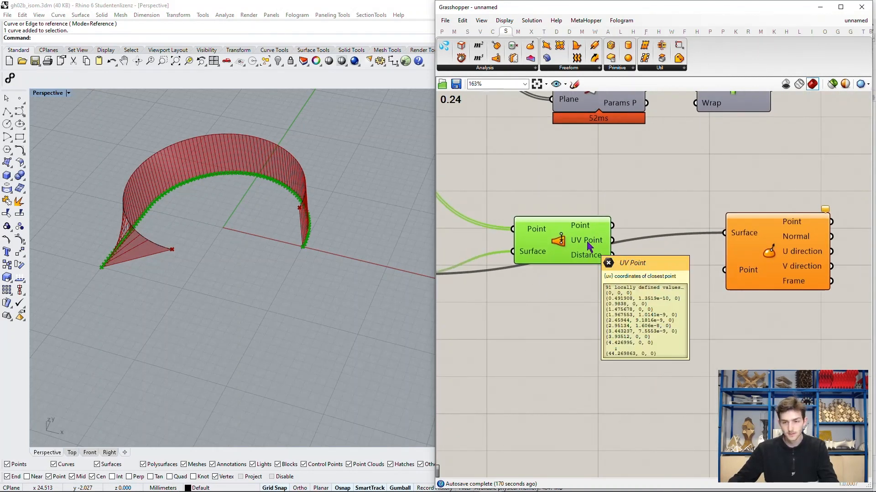
pyautogui.moveTo(751, 272)
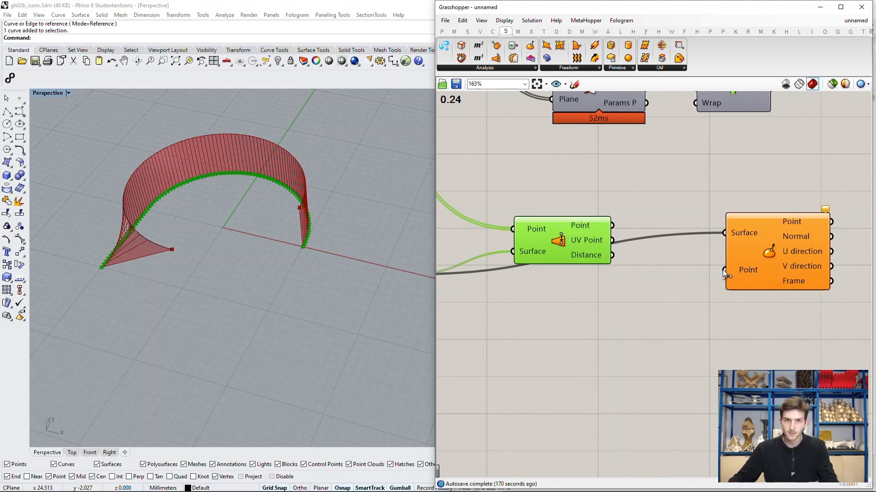
pyautogui.moveTo(724, 272); pyautogui.dragTo(652, 256)
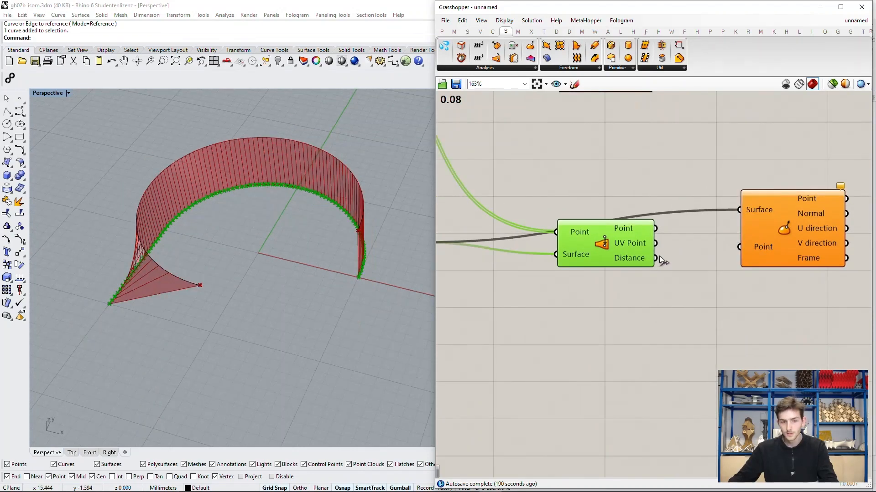
pyautogui.click(677, 242)
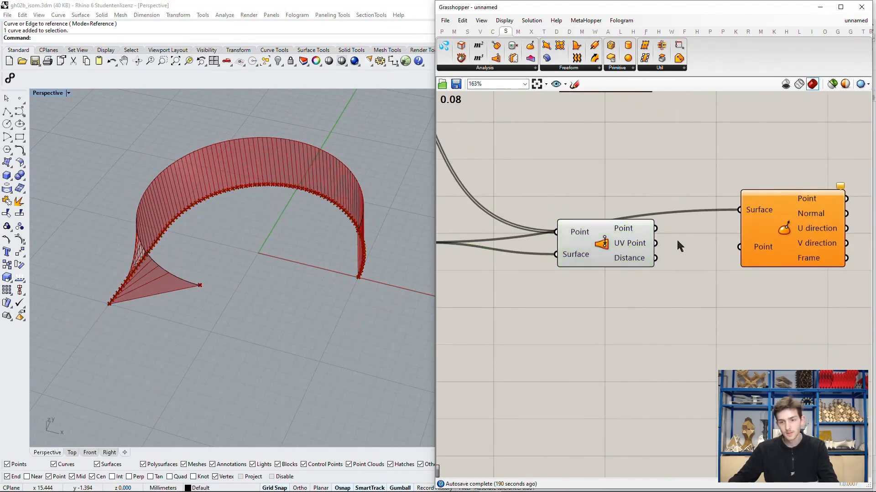
pyautogui.moveTo(657, 243); pyautogui.dragTo(739, 246)
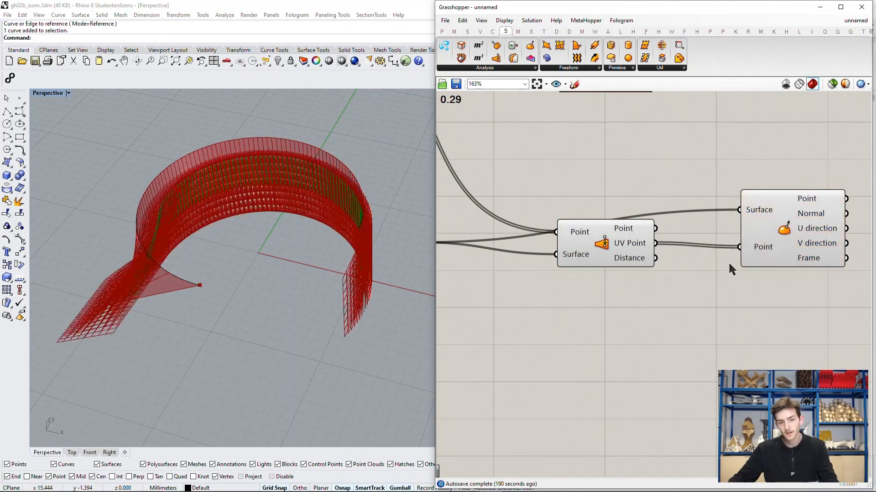
# Step: Add a Vector Display component beside the Evaluate Surface component
pyautogui.moveTo(413, 301); pyautogui.dragTo(328, 256, button='right')
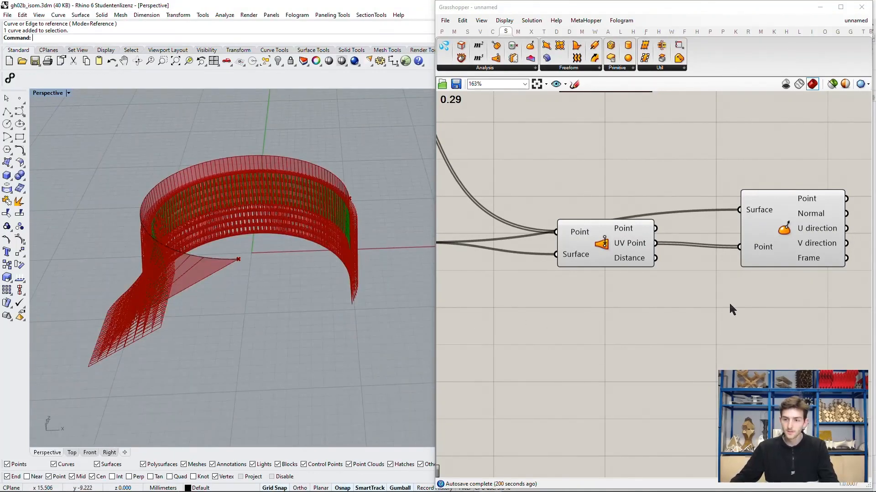
pyautogui.moveTo(732, 309); pyautogui.dragTo(490, 332, button='right')
pyautogui.doubleClick(683, 269)
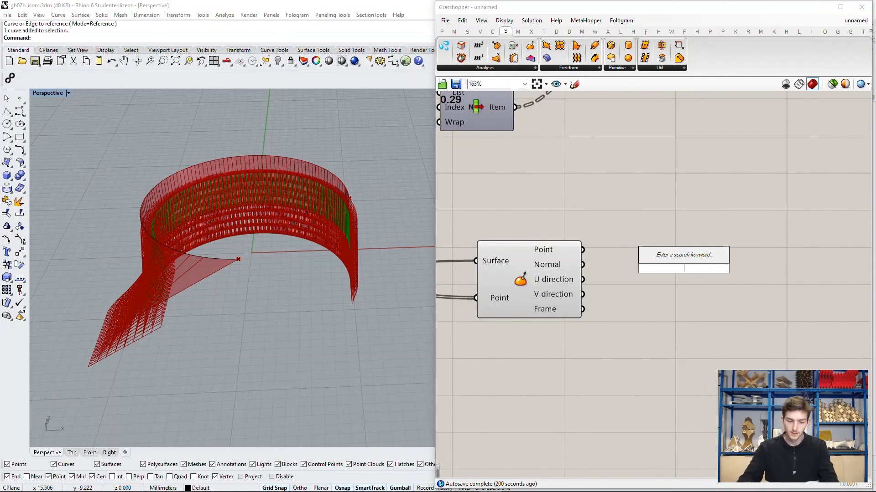
pyautogui.write('vector displ')
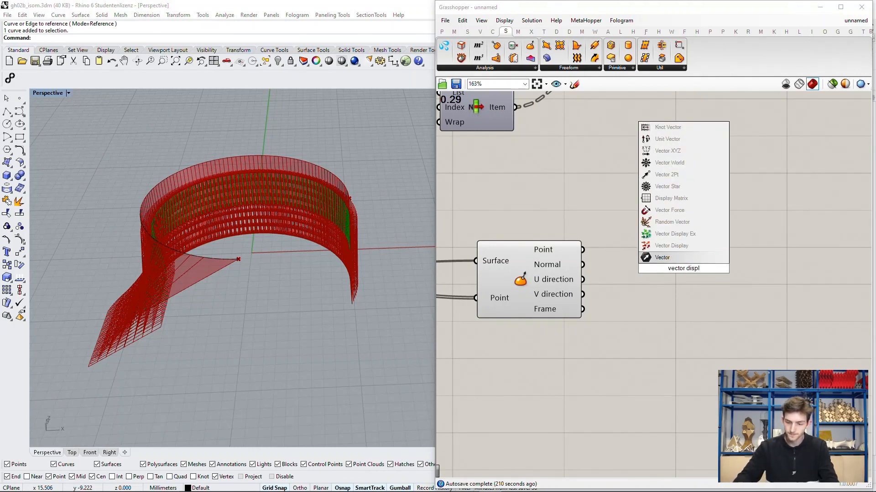
pyautogui.click(671, 246)
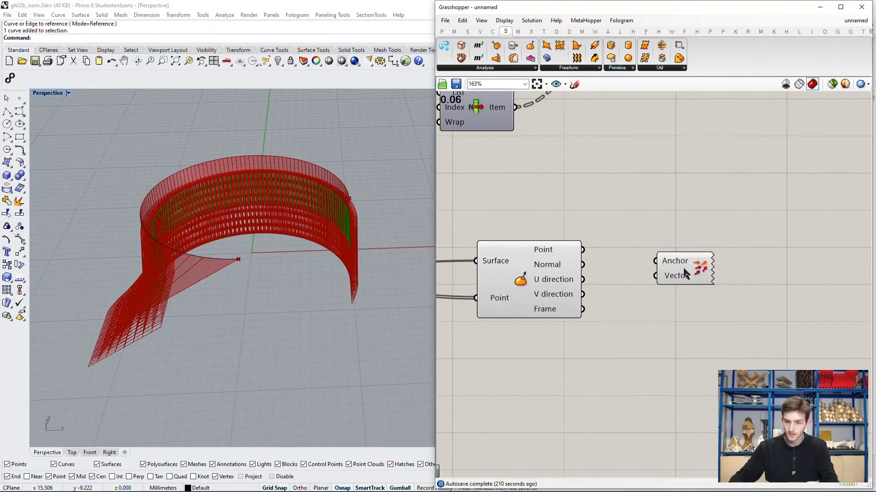
# Step: Connect the Evaluate Surface Normal output to Vector Display's Vector input and the Surface Closest Point Point output to its Anchor input
pyautogui.moveTo(585, 265); pyautogui.dragTo(650, 282)
pyautogui.scroll(-4, 707, 294)
pyautogui.moveTo(567, 266); pyautogui.dragTo(656, 269, button='right')
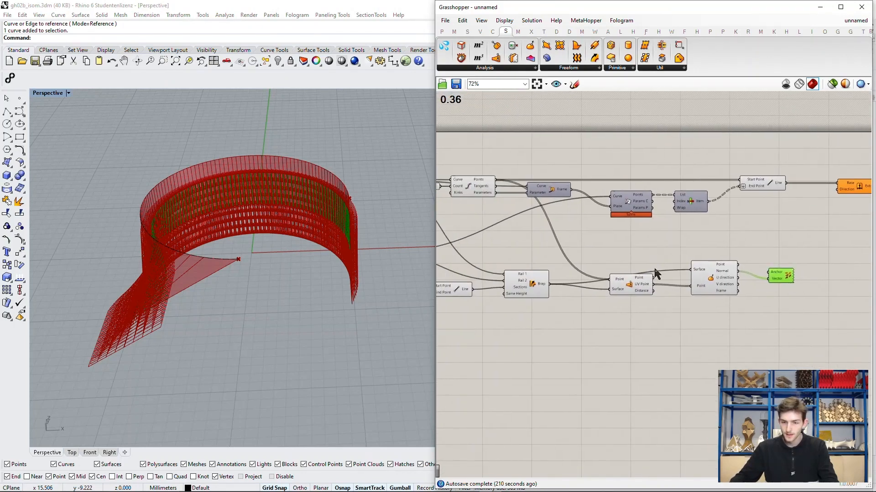
pyautogui.scroll(2, 656, 270)
pyautogui.moveTo(652, 277); pyautogui.dragTo(810, 269)
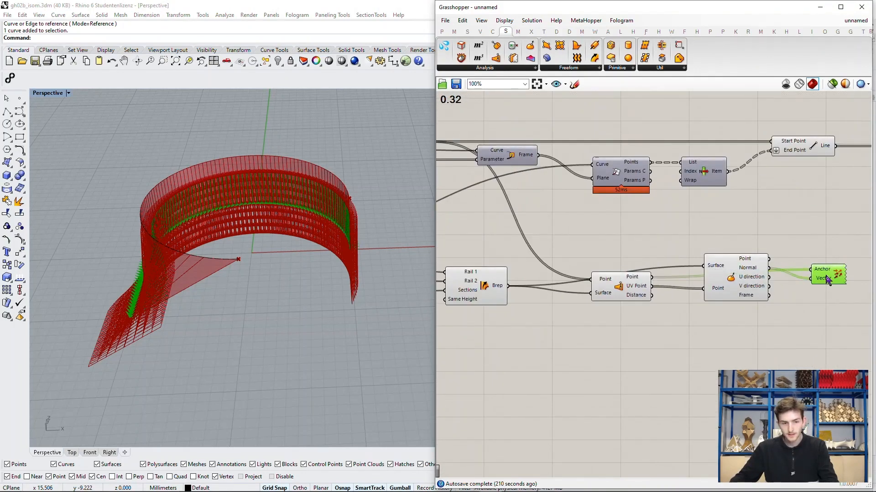
# Step: Turn off the Evaluate Surface preview and inspect the normal vectors along the lower curve in the Perspective viewport
pyautogui.scroll(5, 137, 319)
pyautogui.scroll(-5, 129, 319)
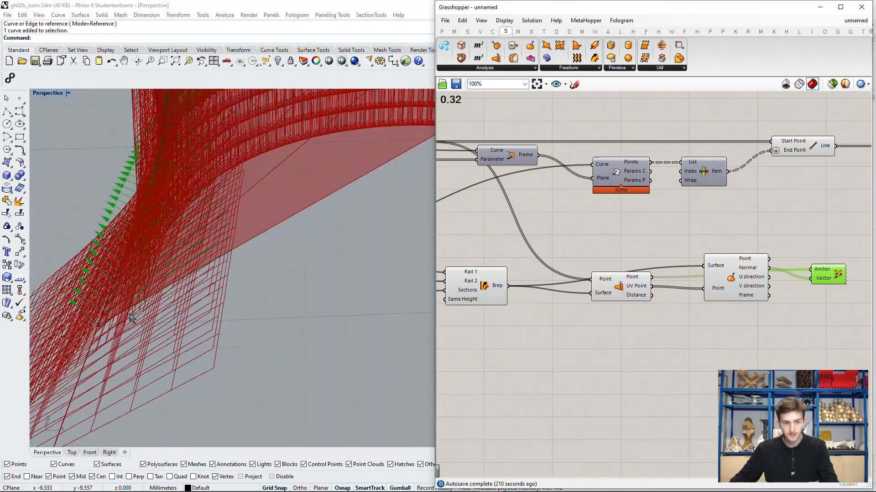
pyautogui.rightClick(731, 276)
pyautogui.click(753, 292)
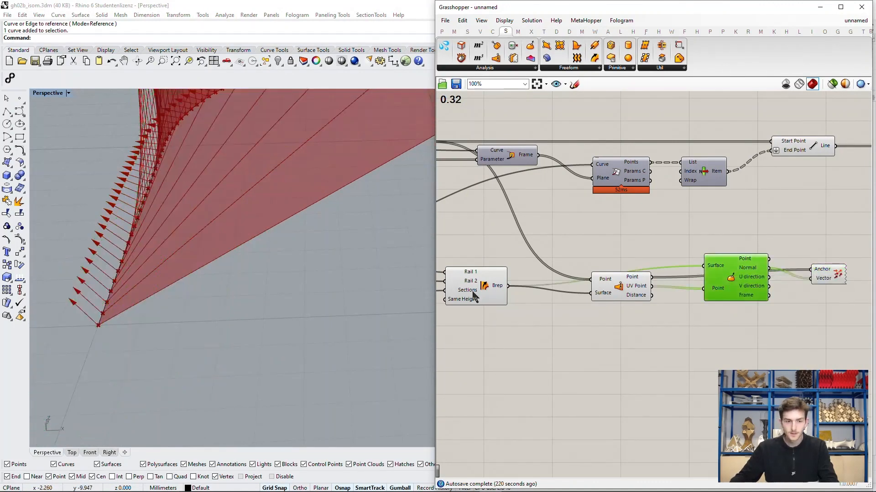
pyautogui.scroll(-8, 162, 347)
pyautogui.scroll(6, 301, 246)
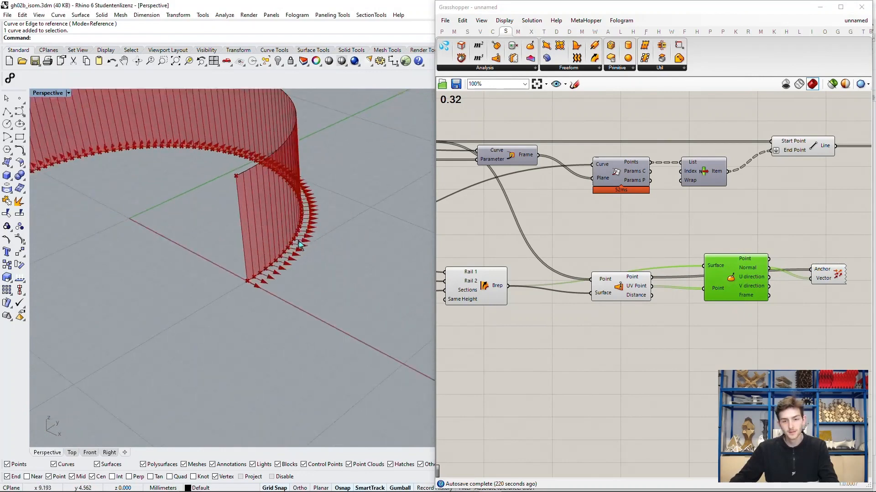
pyautogui.scroll(-4, 354, 257)
pyautogui.moveTo(356, 258); pyautogui.dragTo(395, 262, button='right')
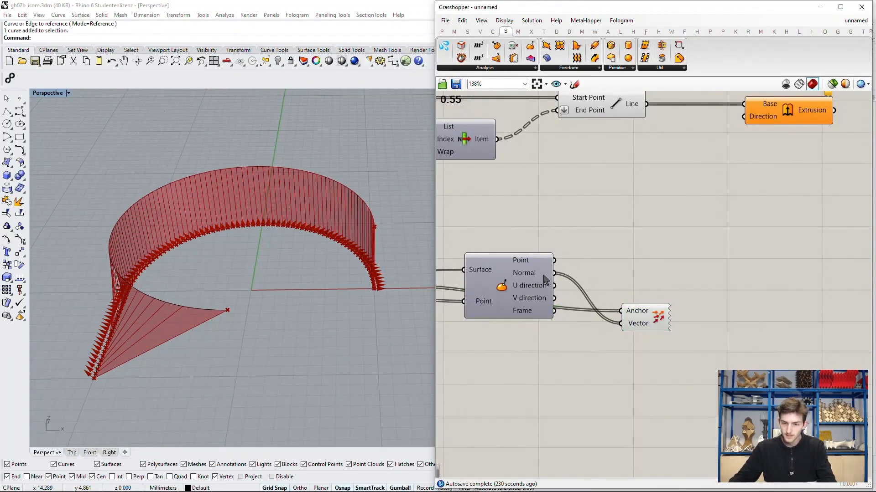
# Step: Connect the Evaluate Surface Normal output to the Extrude component's Direction input and move Extrude farther from the Line component
pyautogui.moveTo(555, 272); pyautogui.dragTo(661, 170)
pyautogui.moveTo(668, 213); pyautogui.dragTo(595, 234, button='right')
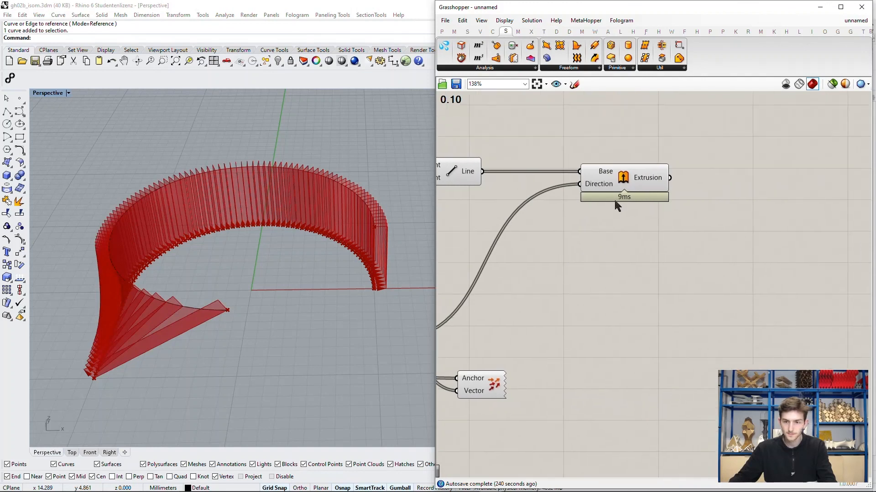
pyautogui.moveTo(639, 178); pyautogui.dragTo(748, 177)
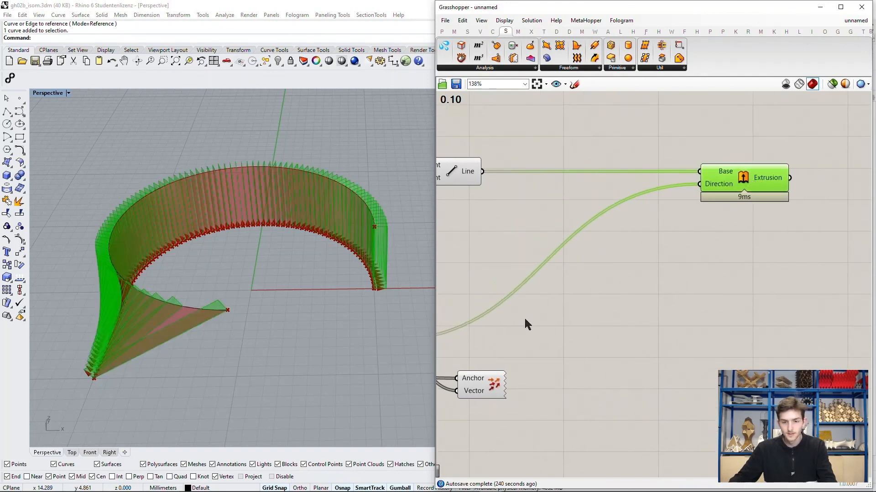
pyautogui.moveTo(554, 303); pyautogui.dragTo(579, 289, button='right')
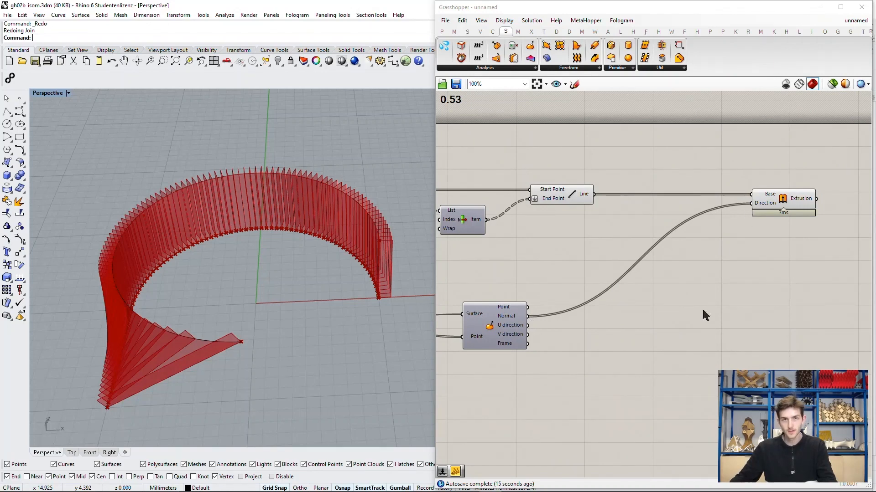
pyautogui.moveTo(762, 208)
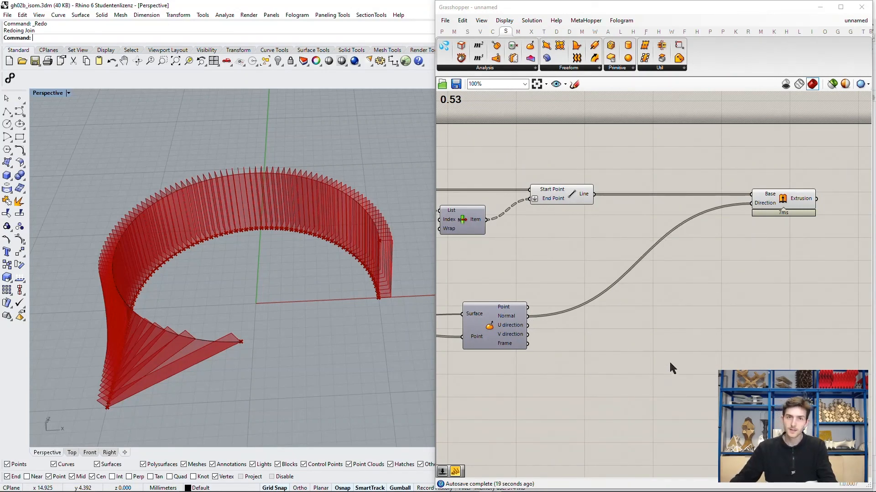
# Step: Add an Amplitude component between Evaluate Surface and Extrude and connect the Evaluate Surface Normal output to its Vector input
pyautogui.moveTo(714, 327); pyautogui.dragTo(672, 313, button='right')
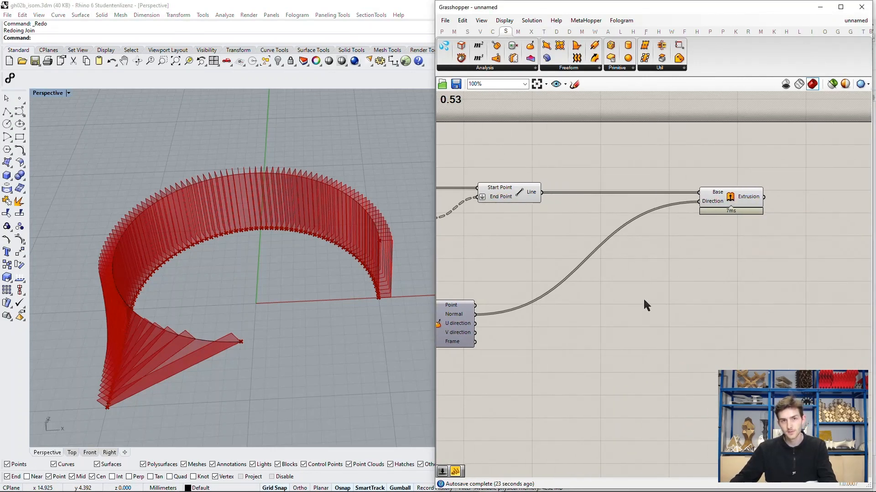
pyautogui.moveTo(613, 289); pyautogui.dragTo(652, 280, button='right')
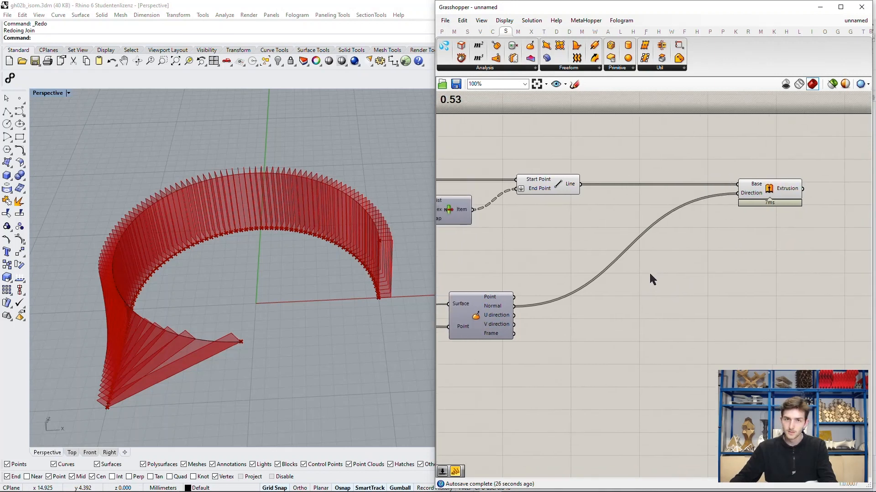
pyautogui.doubleClick(633, 283)
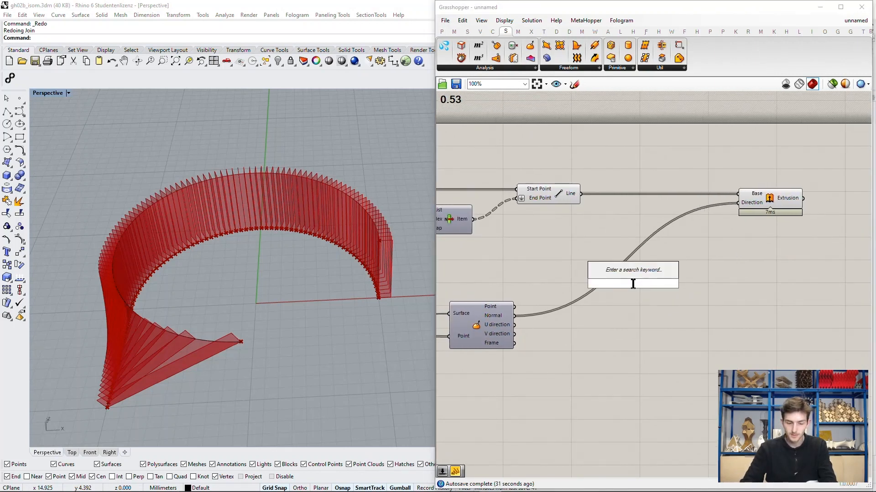
pyautogui.write('amplitu')
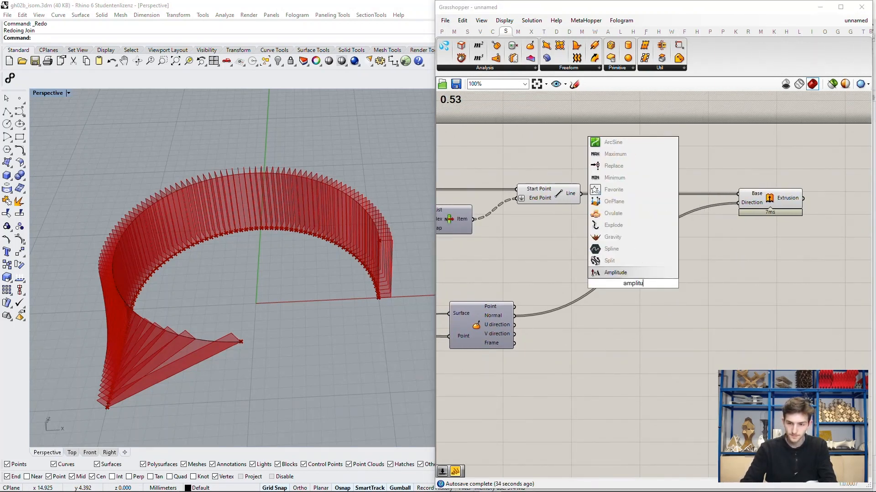
pyautogui.press('Return')
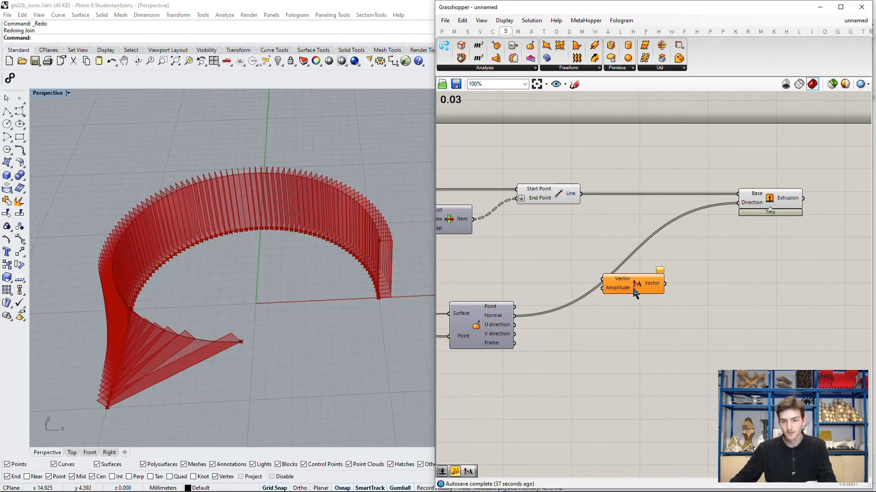
pyautogui.scroll(1, 634, 289)
pyautogui.moveTo(634, 289); pyautogui.dragTo(656, 287)
pyautogui.moveTo(495, 325); pyautogui.dragTo(665, 272)
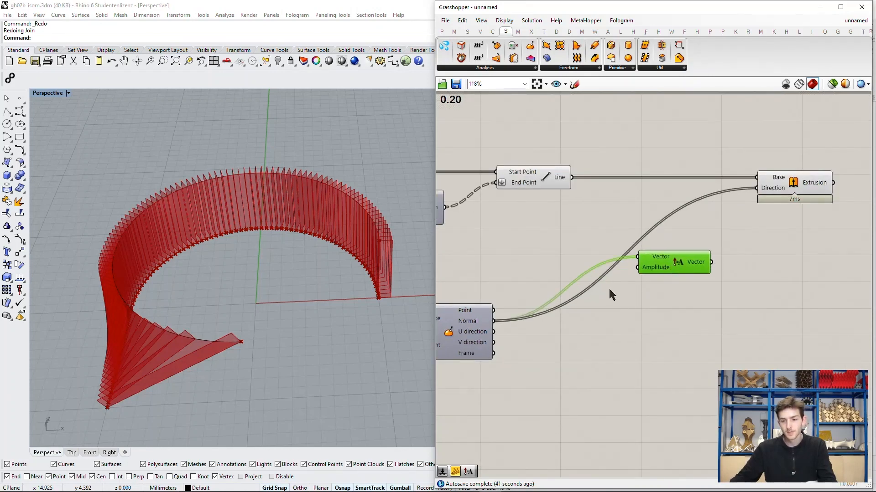
# Step: Add a number slider set to 1.6 and connect it to the Amplitude component's Amplitude input
pyautogui.doubleClick(592, 310)
pyautogui.write('1')
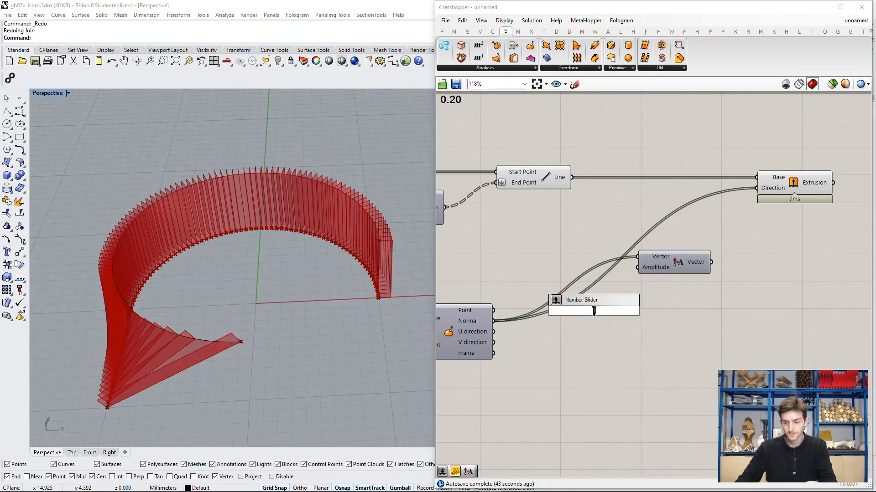
pyautogui.write('.6')
pyautogui.press('Return')
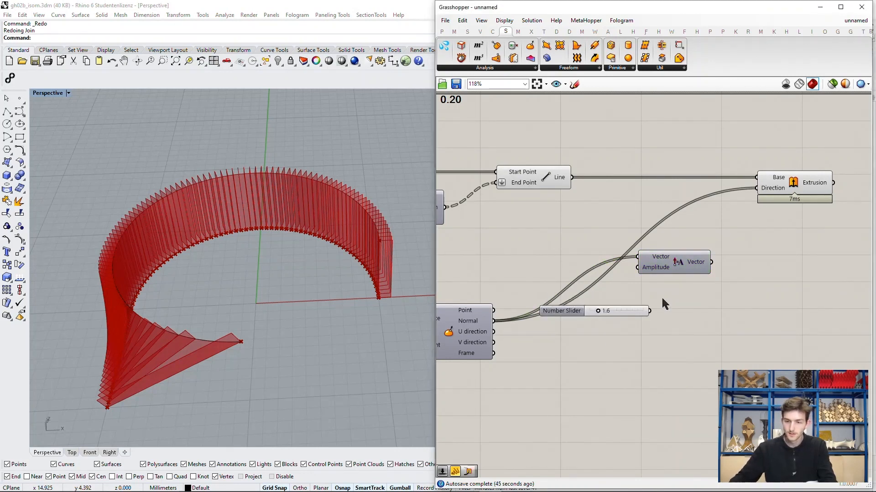
pyautogui.moveTo(632, 307); pyautogui.dragTo(641, 273)
pyautogui.moveTo(665, 297); pyautogui.dragTo(621, 302, button='right')
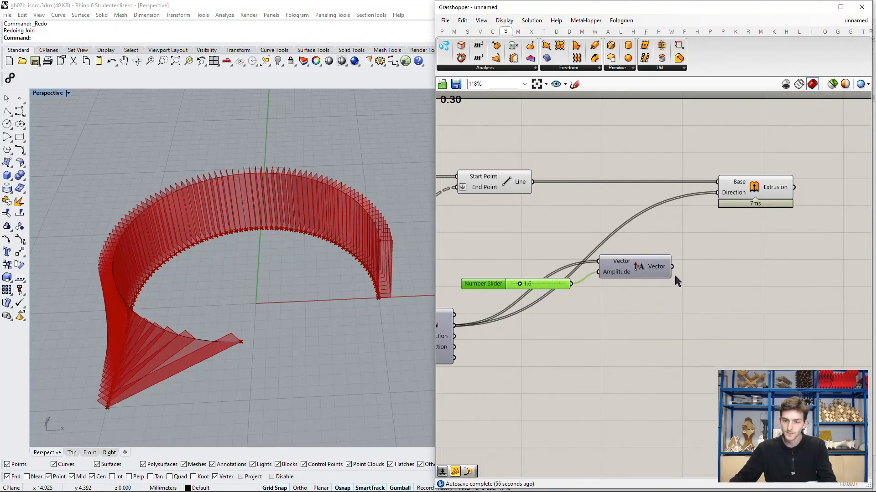
# Step: Replace the Extrude component's Direction input with the Amplitude component's Vector output and inspect the extruded strips in the Perspective viewport
pyautogui.moveTo(672, 267); pyautogui.dragTo(719, 201)
pyautogui.scroll(-3, 274, 361)
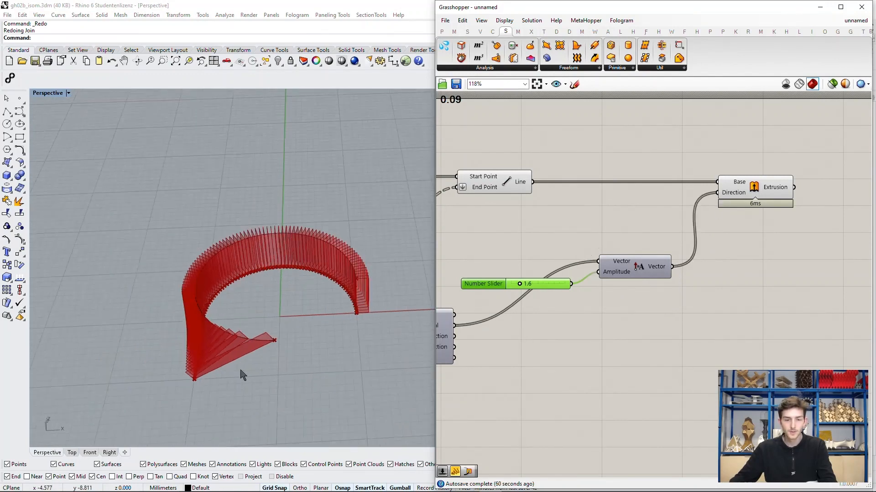
pyautogui.scroll(5, 242, 371)
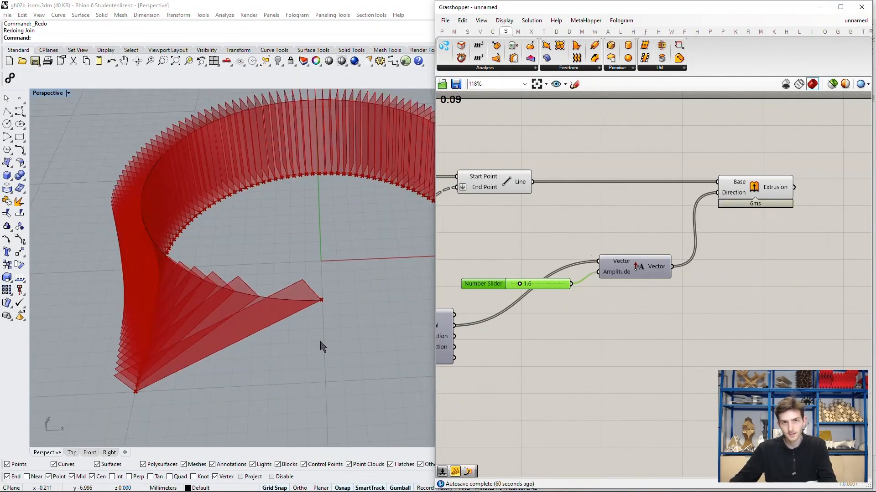
pyautogui.keyDown('shift'); pyautogui.moveTo(365, 327); pyautogui.dragTo(337, 334, button='right'); pyautogui.keyUp('shift')
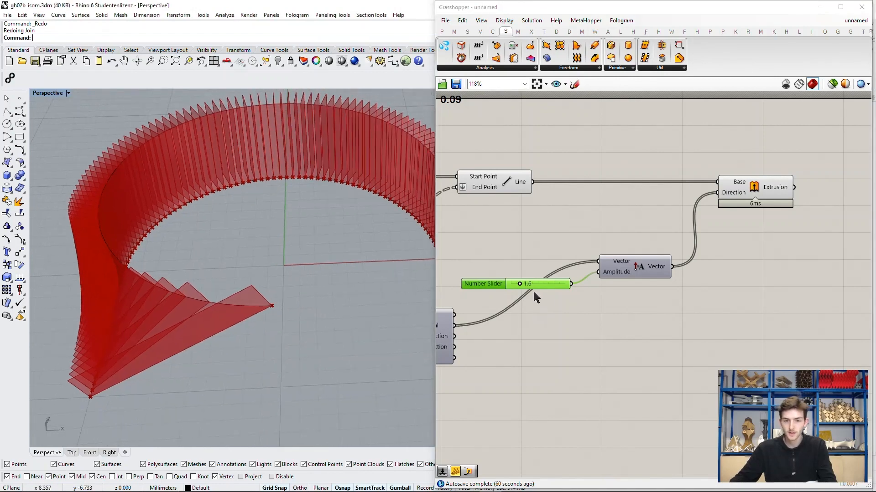
pyautogui.scroll(-2, 533, 290)
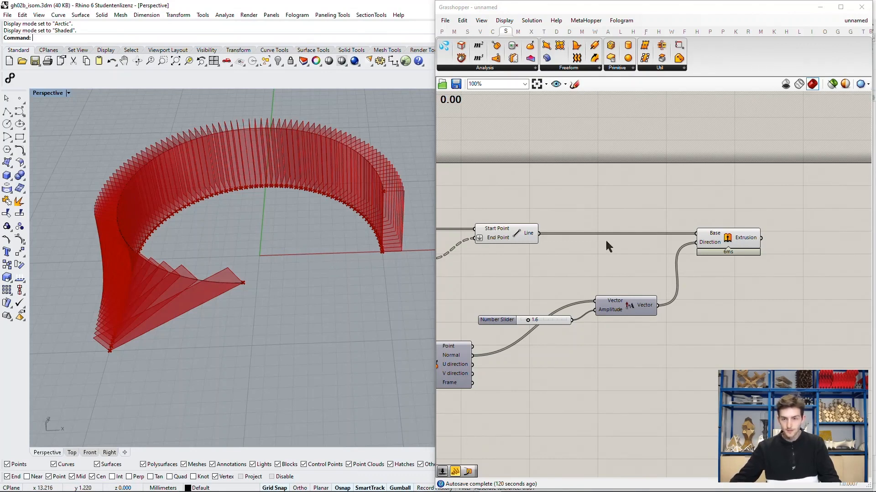
# Step: Add a second Extrude component beyond the first and connect the first one's Extrusion output to its Base input
pyautogui.scroll(3, 606, 239)
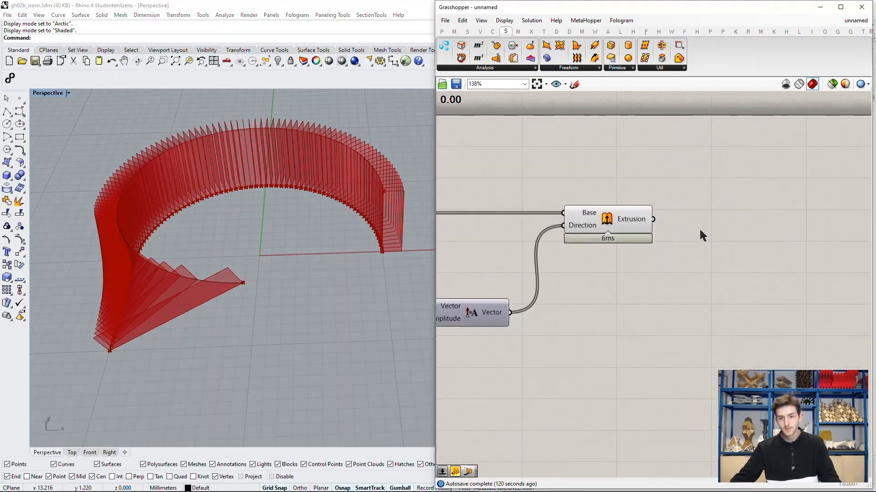
pyautogui.scroll(-1, 729, 222)
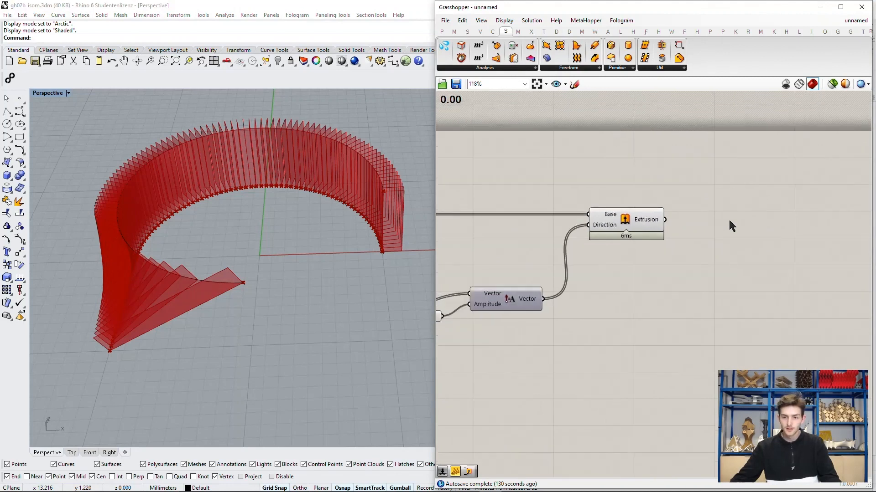
pyautogui.doubleClick(772, 224)
pyautogui.write('extrude')
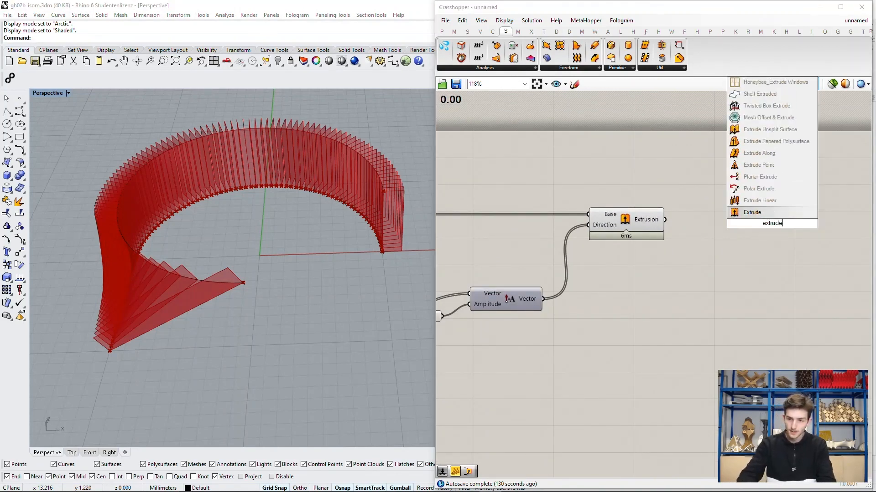
pyautogui.press('Return')
pyautogui.moveTo(772, 225); pyautogui.dragTo(791, 226)
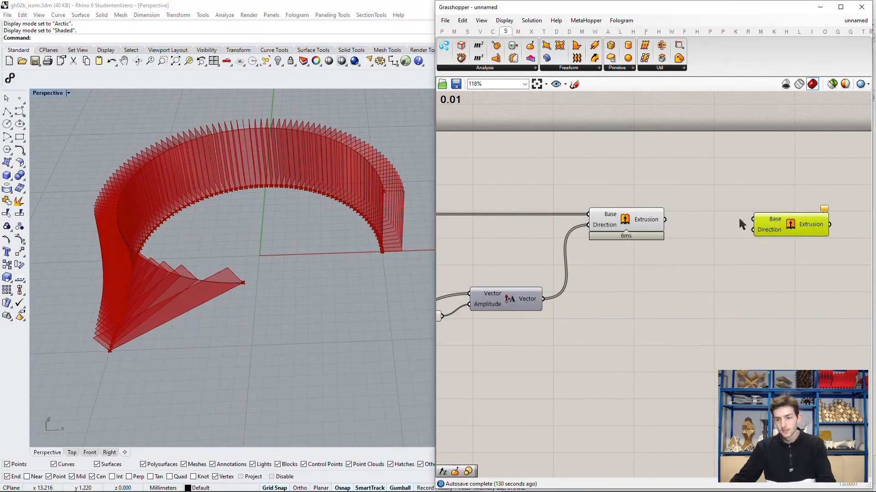
pyautogui.moveTo(667, 221); pyautogui.dragTo(792, 224)
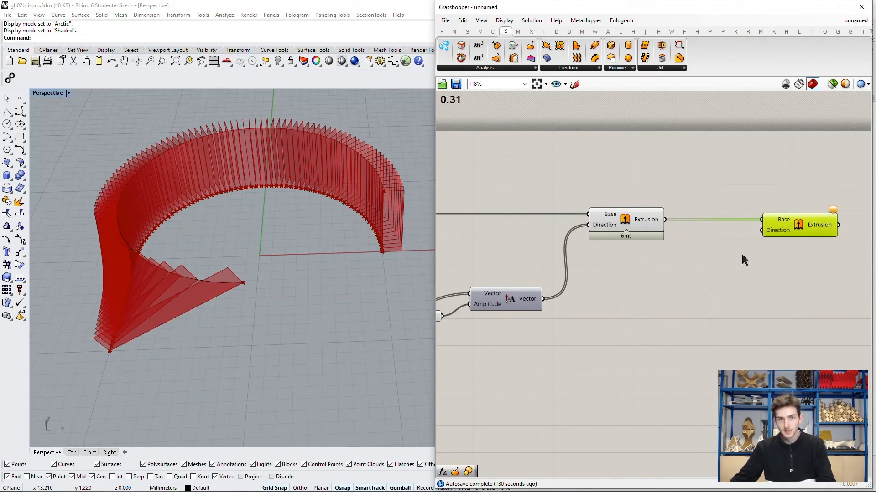
pyautogui.click(735, 282)
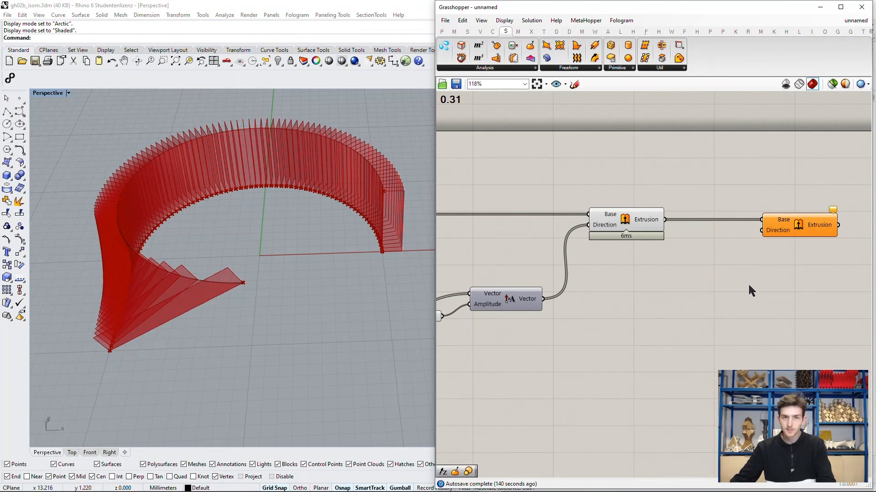
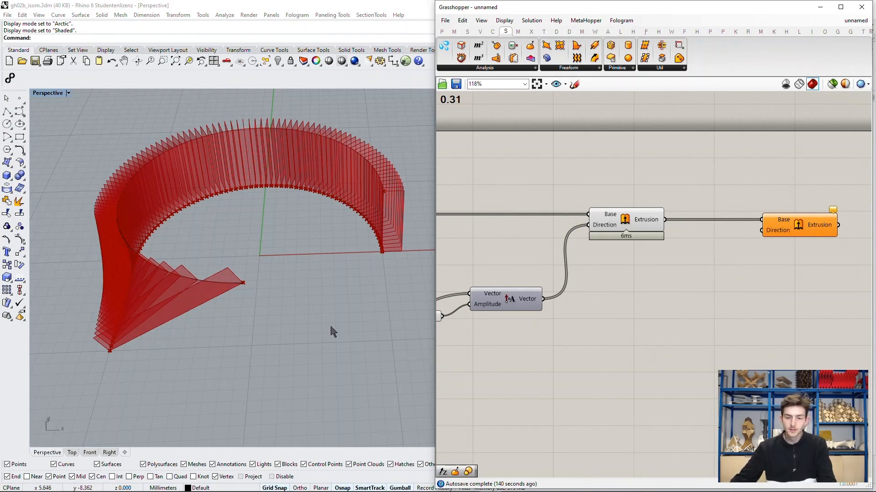
# Step: Examine the edge of the extruded strips in the Perspective viewport and the Divide Curve component's outputs on the canvas
pyautogui.scroll(-1, 717, 273)
pyautogui.scroll(1, 716, 270)
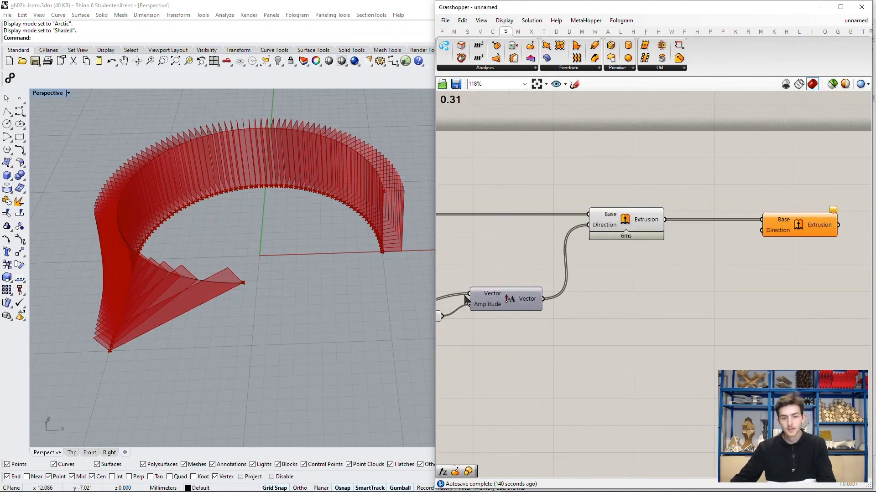
pyautogui.moveTo(406, 264); pyautogui.dragTo(395, 290, button='right')
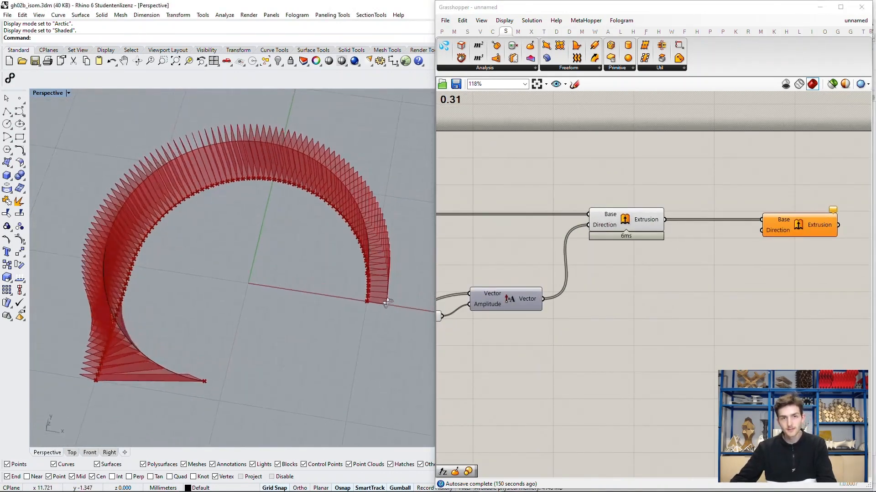
pyautogui.scroll(5, 365, 311)
pyautogui.scroll(-5, 348, 304)
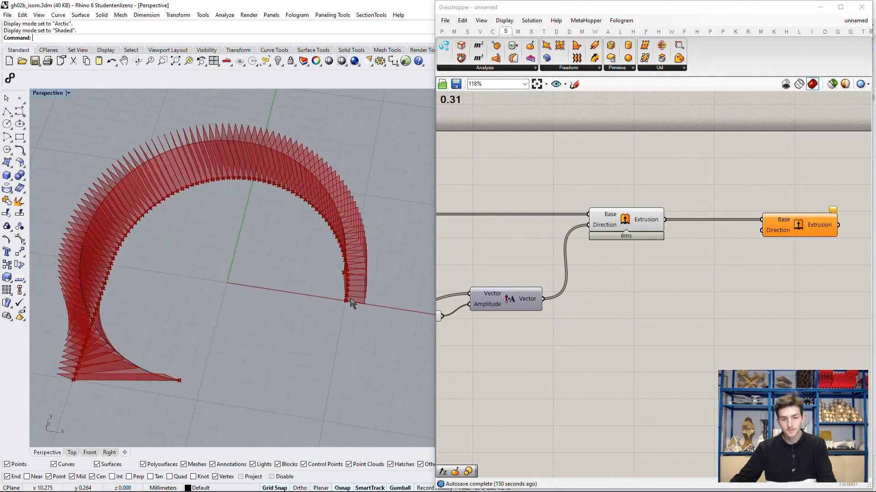
pyautogui.scroll(-6, 750, 268)
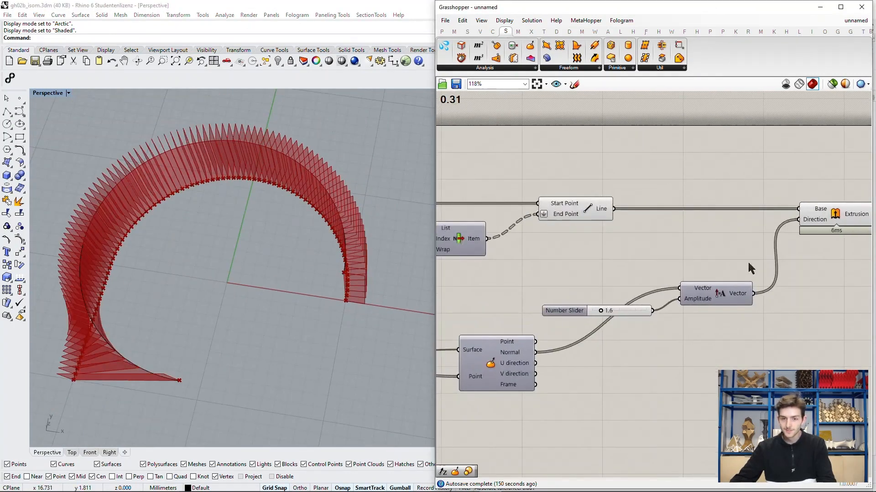
pyautogui.scroll(7, 570, 262)
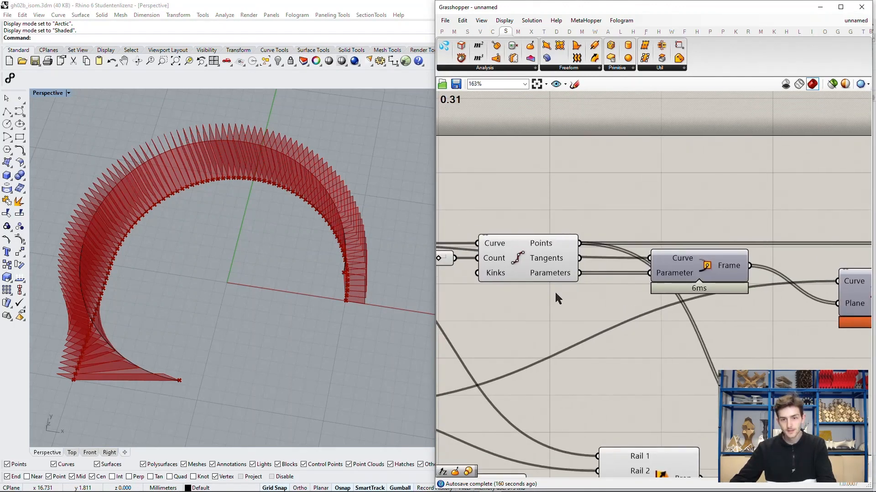
pyautogui.moveTo(545, 285); pyautogui.dragTo(556, 285, button='right')
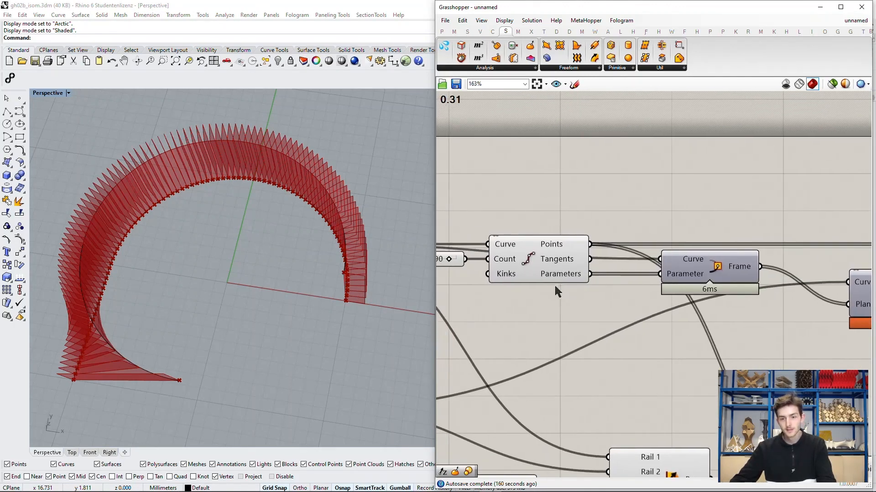
# Step: Add a Vector Display component, connecting Divide Curve's Points output to its Anchor input and the Tangents output to its Vector input
pyautogui.click(530, 258)
pyautogui.moveTo(529, 259); pyautogui.dragTo(487, 239, button='right')
pyautogui.doubleClick(638, 184)
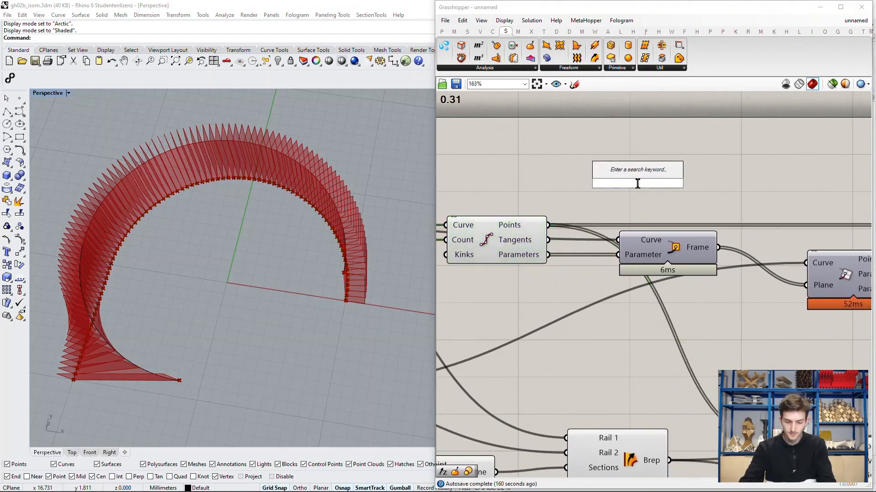
pyautogui.write('vector displ')
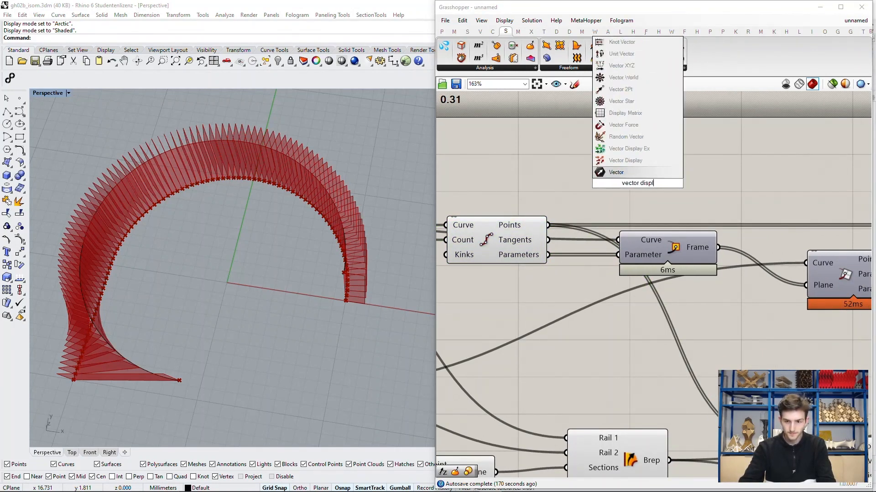
pyautogui.press('Up')
pyautogui.press('Return')
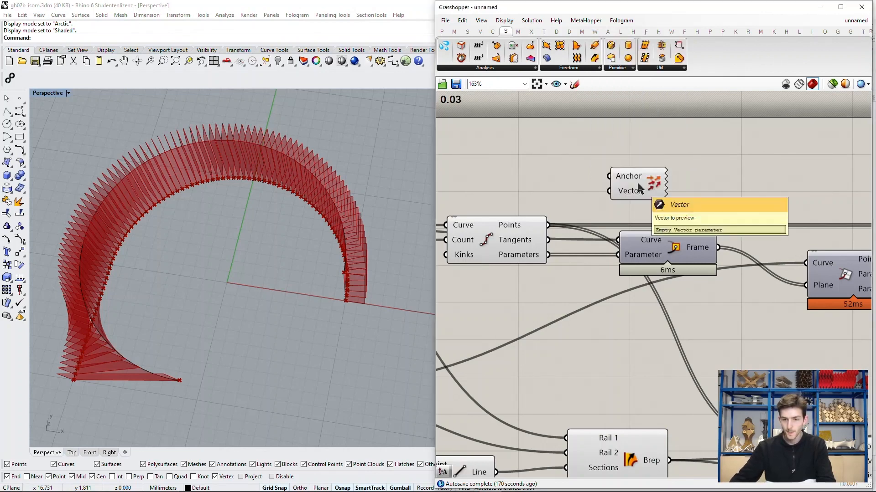
pyautogui.moveTo(549, 225); pyautogui.dragTo(620, 170)
pyautogui.moveTo(548, 240); pyautogui.dragTo(620, 186)
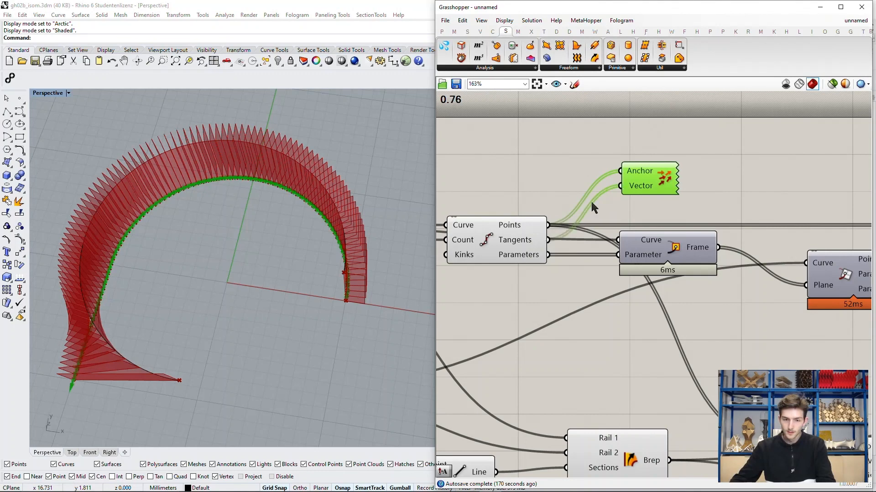
# Step: Examine the direction of the tangent vector arrows along the curve from one end to the other in the Perspective viewport
pyautogui.scroll(6, 319, 329)
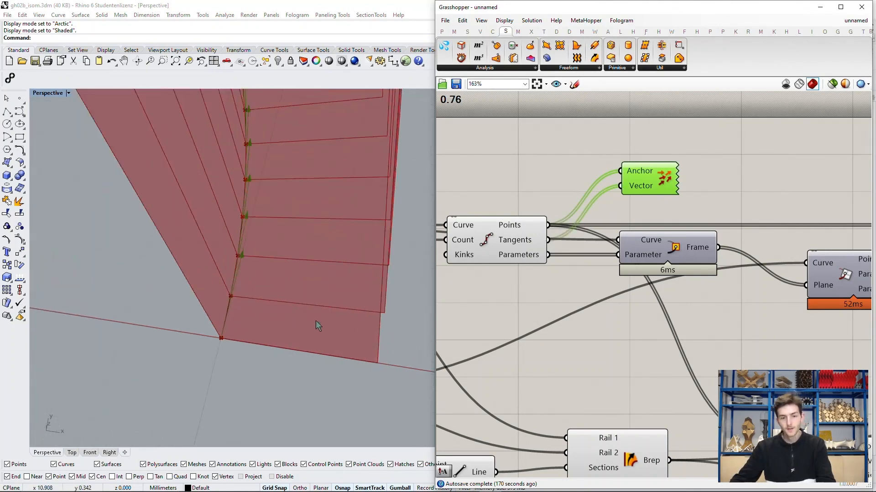
pyautogui.moveTo(334, 316); pyautogui.dragTo(299, 325, button='right')
pyautogui.scroll(-12, 324, 340)
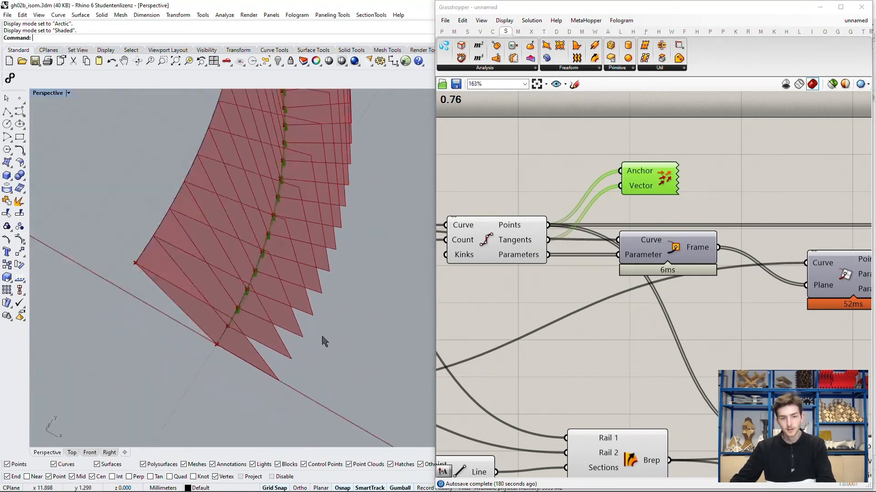
pyautogui.scroll(10, 308, 160)
pyautogui.scroll(-10, 302, 211)
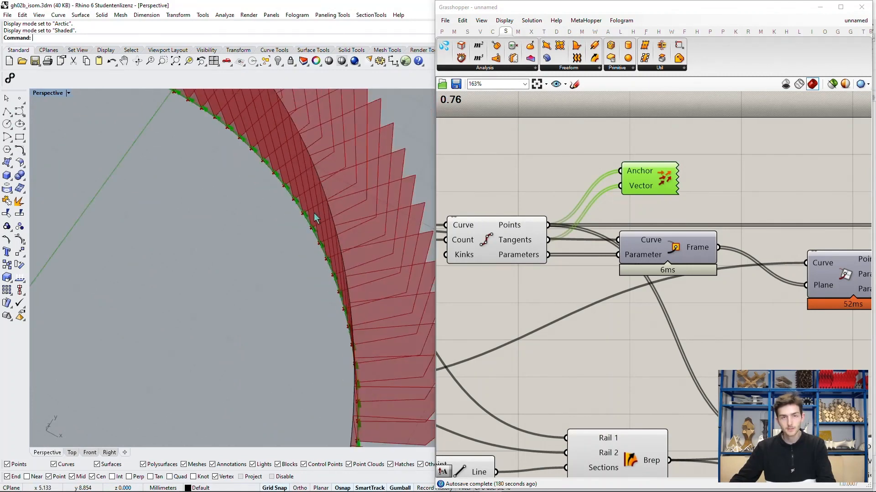
pyautogui.scroll(6, 165, 247)
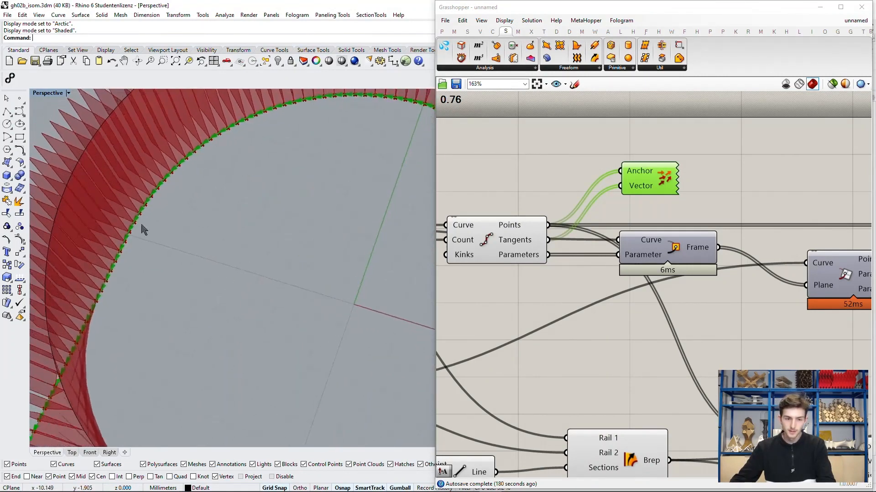
pyautogui.scroll(-8, 140, 228)
pyautogui.scroll(8, 185, 285)
pyautogui.scroll(3, 183, 285)
pyautogui.scroll(-5, 113, 221)
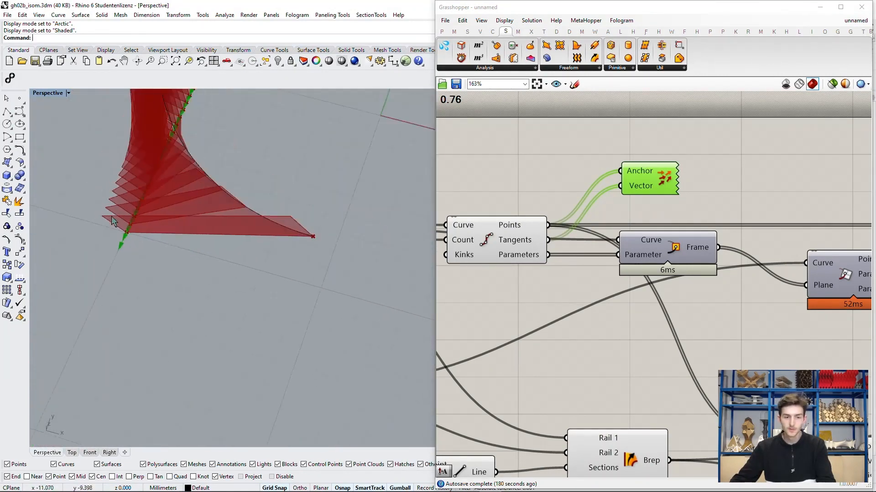
pyautogui.scroll(4, 133, 245)
pyautogui.scroll(-2, 133, 246)
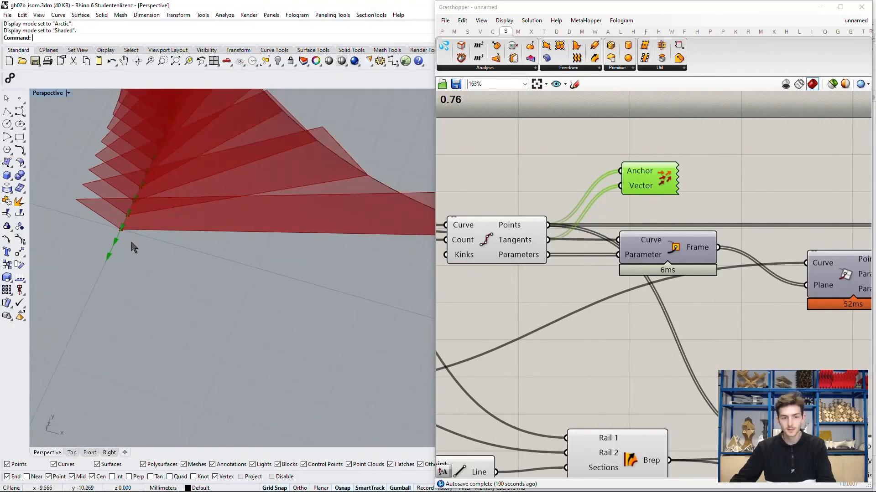
pyautogui.scroll(-10, 122, 240)
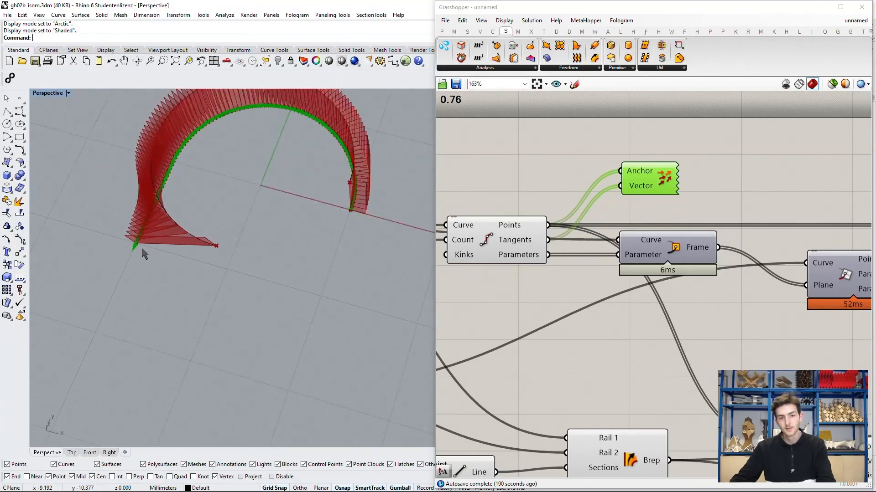
pyautogui.moveTo(219, 240); pyautogui.dragTo(224, 237, button='right')
pyautogui.keyDown('shift'); pyautogui.moveTo(244, 197); pyautogui.dragTo(270, 226, button='right'); pyautogui.keyUp('shift')
pyautogui.scroll(4, 270, 228)
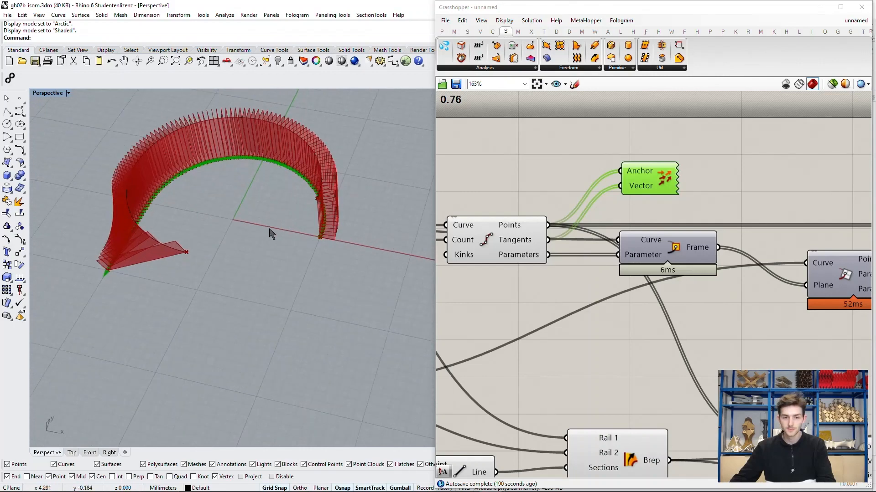
pyautogui.moveTo(270, 233); pyautogui.dragTo(292, 228, button='right')
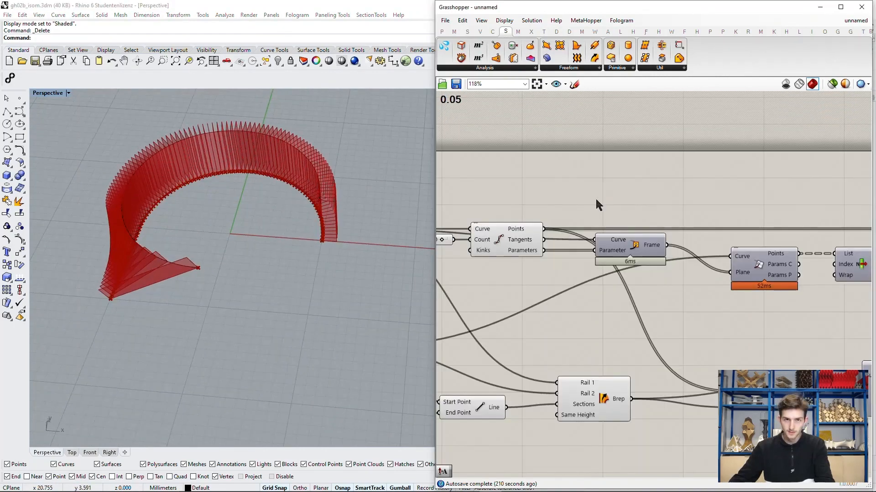
pyautogui.scroll(2, 595, 198)
# Step: Add a second Amplitude component near Divide Curve and connect the Divide Curve Tangents output to its Vector input
pyautogui.moveTo(523, 255)
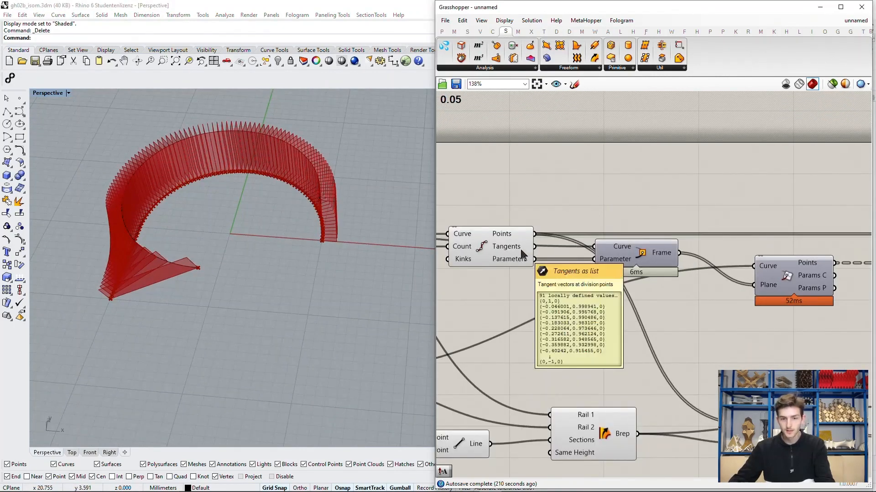
pyautogui.doubleClick(653, 184)
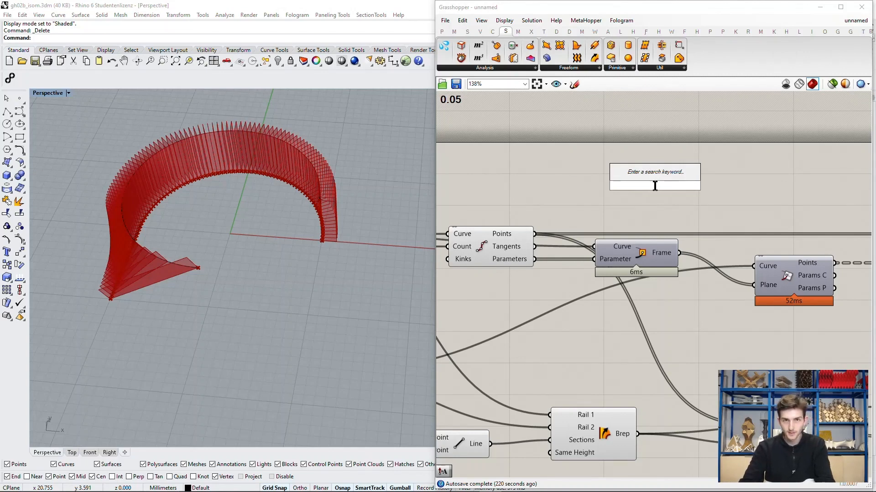
pyautogui.write('amplitude')
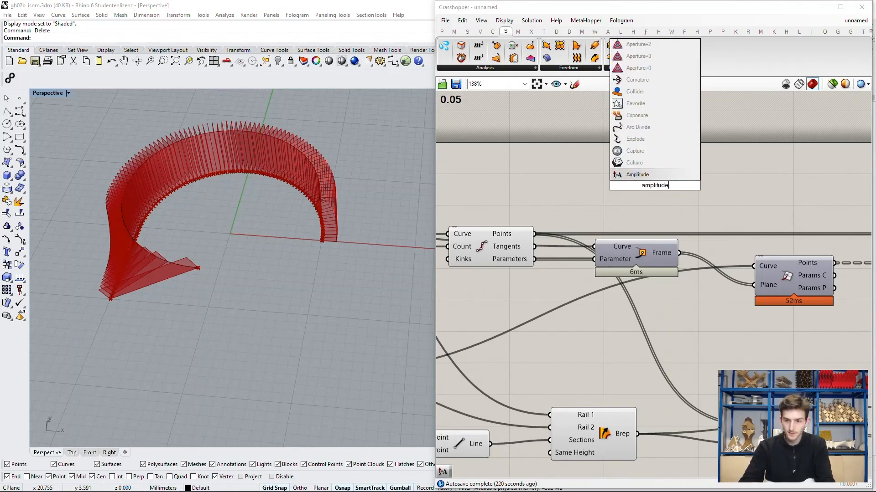
pyautogui.press('Return')
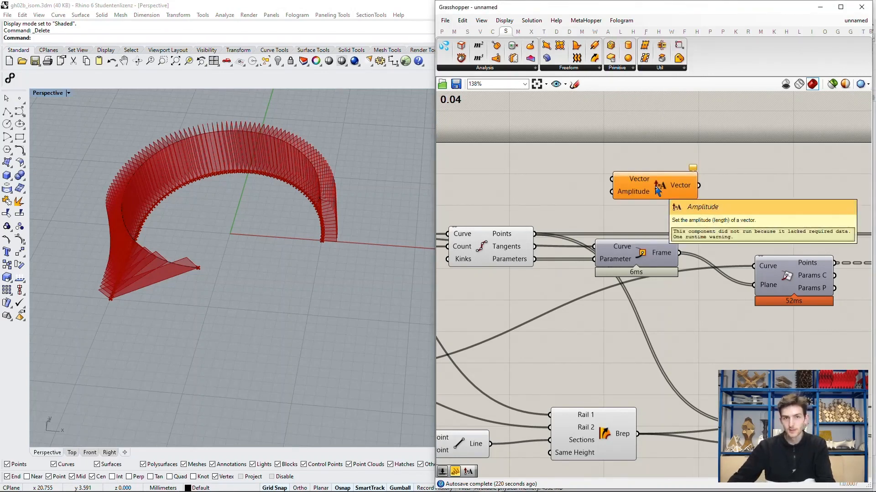
pyautogui.scroll(1, 573, 214)
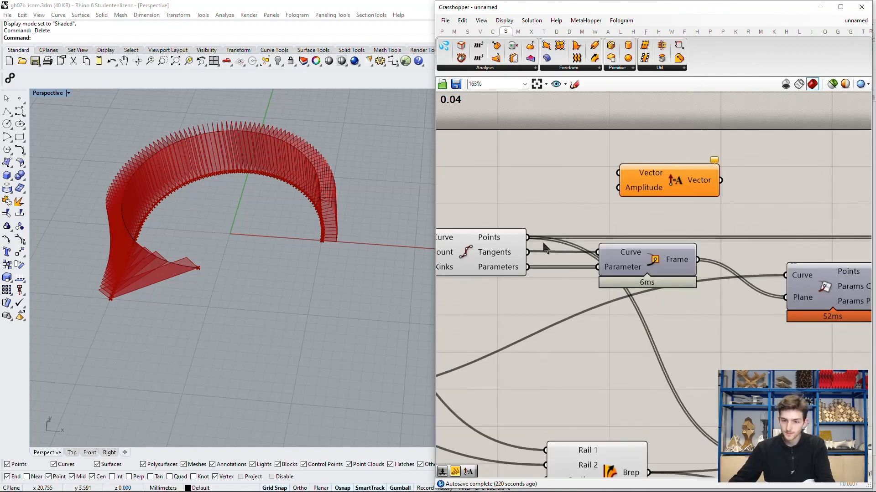
pyautogui.moveTo(528, 253); pyautogui.dragTo(618, 173)
# Step: Move the new Amplitude component across the canvas to just below the wire between the two Extrude components
pyautogui.click(655, 190)
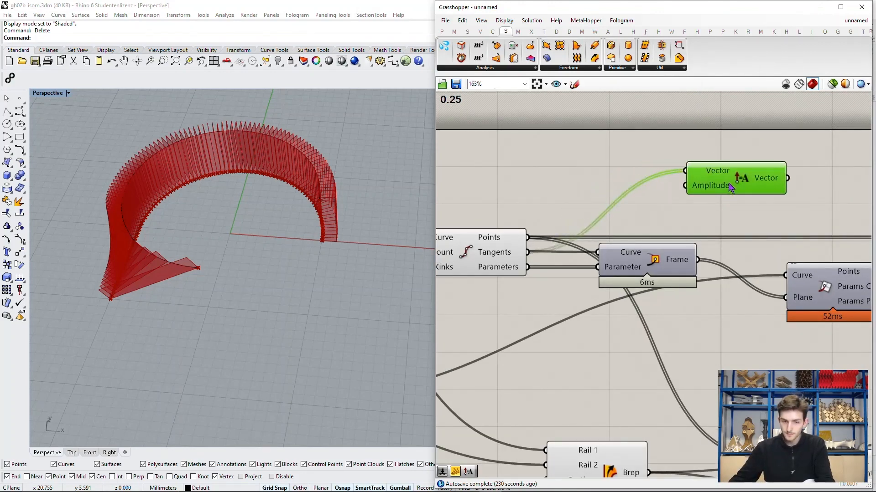
pyautogui.scroll(-3, 683, 179)
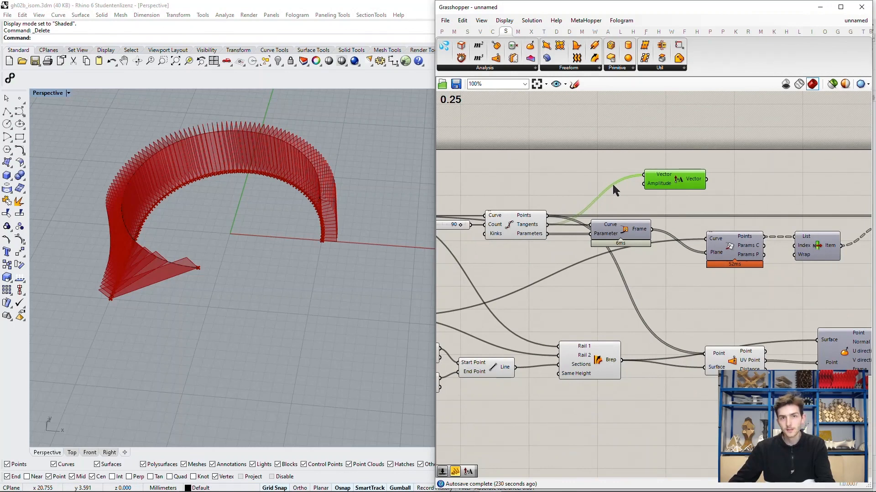
pyautogui.scroll(-3, 611, 184)
pyautogui.scroll(-2, 608, 191)
pyautogui.moveTo(608, 191); pyautogui.dragTo(643, 205)
pyautogui.scroll(-2, 602, 223)
pyautogui.scroll(5, 789, 226)
pyautogui.scroll(3, 696, 222)
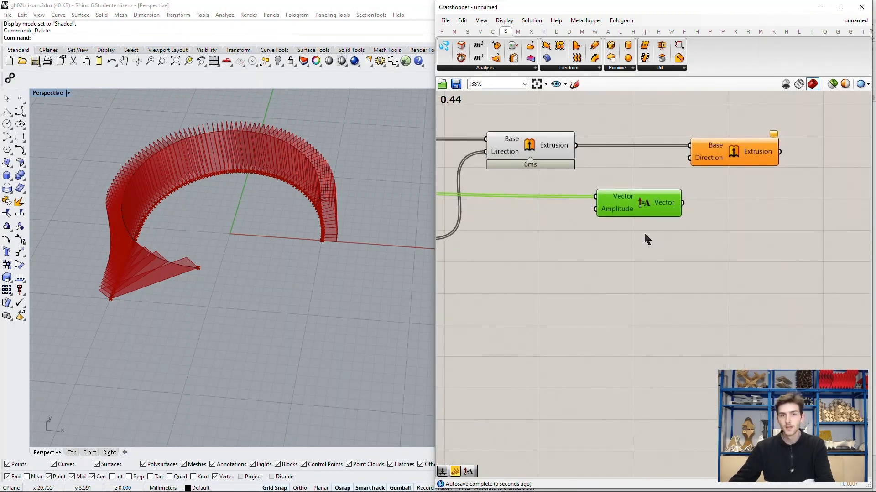
# Step: Add a number slider set to 0.3 and connect it to the new Amplitude component's Amplitude input
pyautogui.scroll(3, 634, 237)
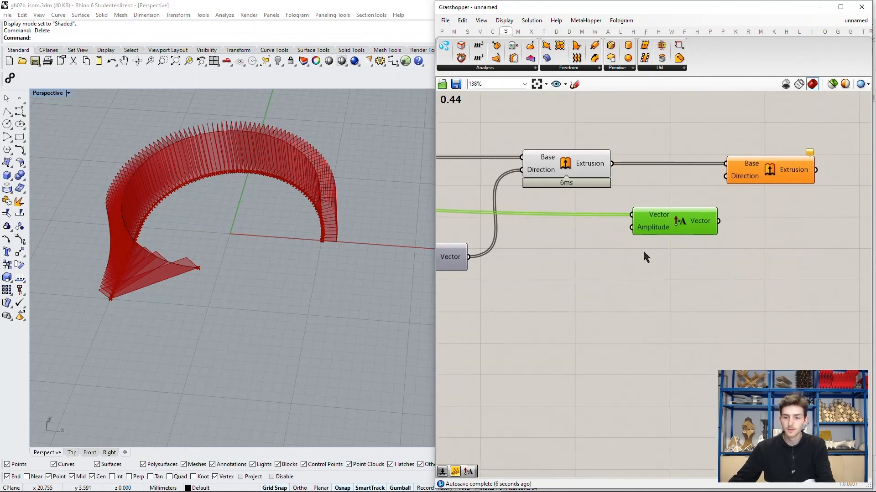
pyautogui.doubleClick(563, 223)
pyautogui.write('0')
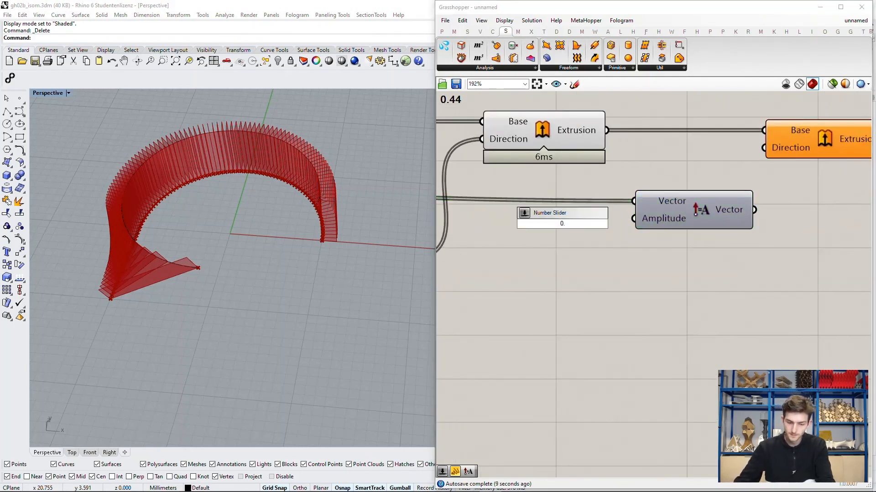
pyautogui.write('.3')
pyautogui.press('Return')
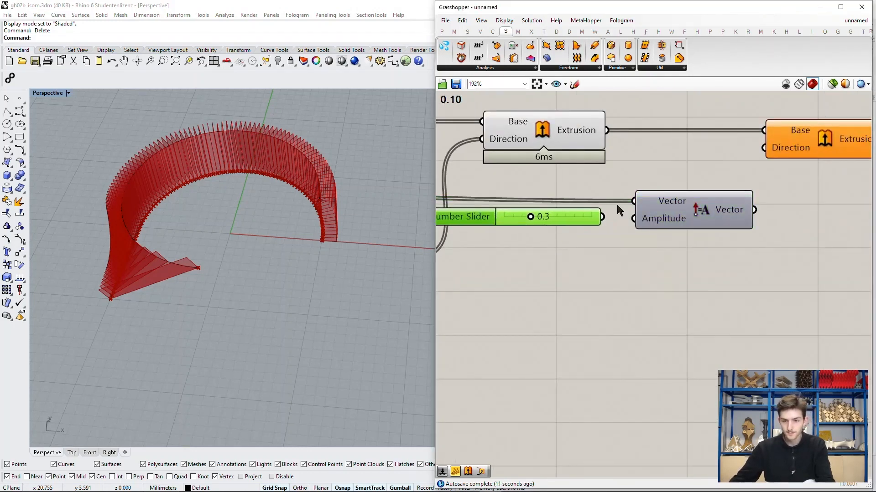
pyautogui.moveTo(726, 227); pyautogui.dragTo(618, 250, button='right')
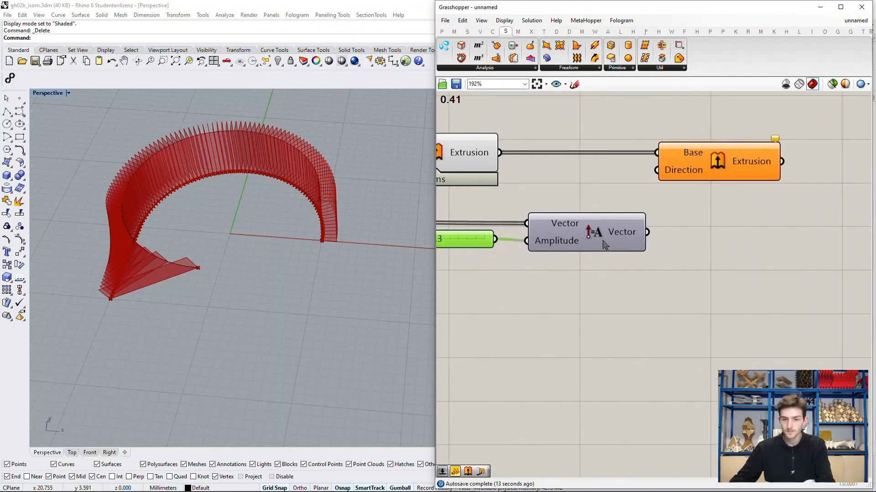
# Step: Connect the new Amplitude component's Vector output to the second Extrude's Direction input and inspect the thickened strips in the Perspective viewport
pyautogui.moveTo(603, 241); pyautogui.dragTo(596, 239)
pyautogui.moveTo(671, 231); pyautogui.dragTo(627, 232, button='right')
pyautogui.moveTo(595, 235); pyautogui.dragTo(662, 186)
pyautogui.click(648, 210)
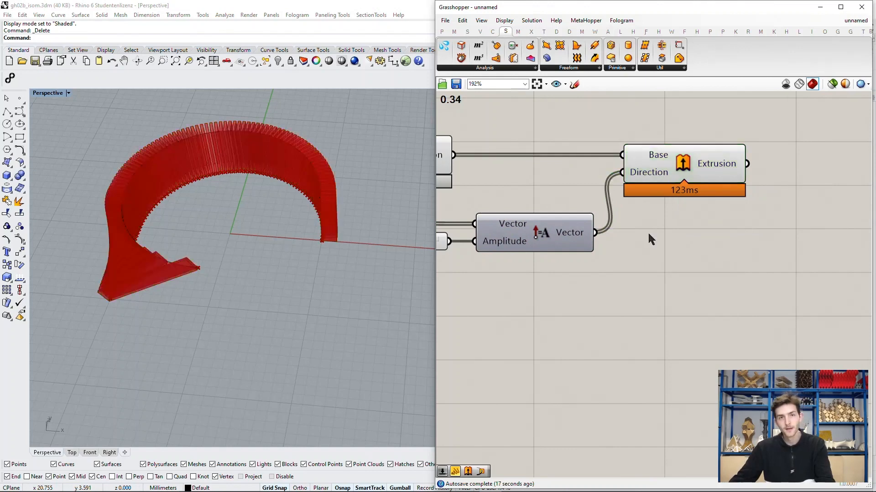
pyautogui.scroll(5, 348, 239)
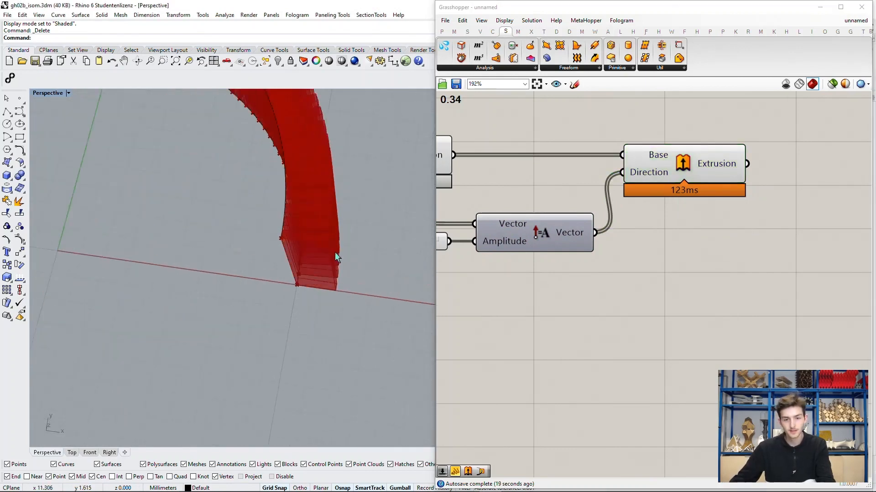
pyautogui.scroll(-5, 334, 261)
pyautogui.moveTo(334, 262); pyautogui.dragTo(328, 223, button='right')
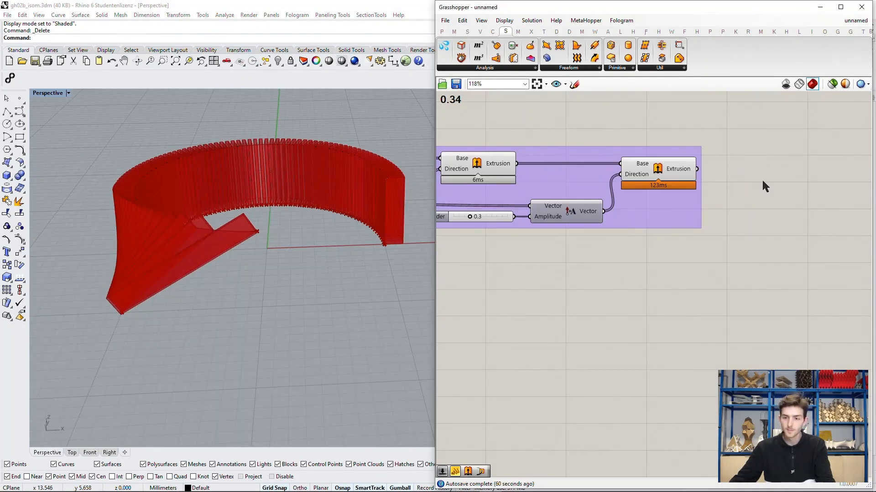
# Step: Add a Geometry parameter beyond the second Extrude component and connect the Extrusion output to it
pyautogui.doubleClick(762, 182)
pyautogui.write('geo')
pyautogui.press('Return')
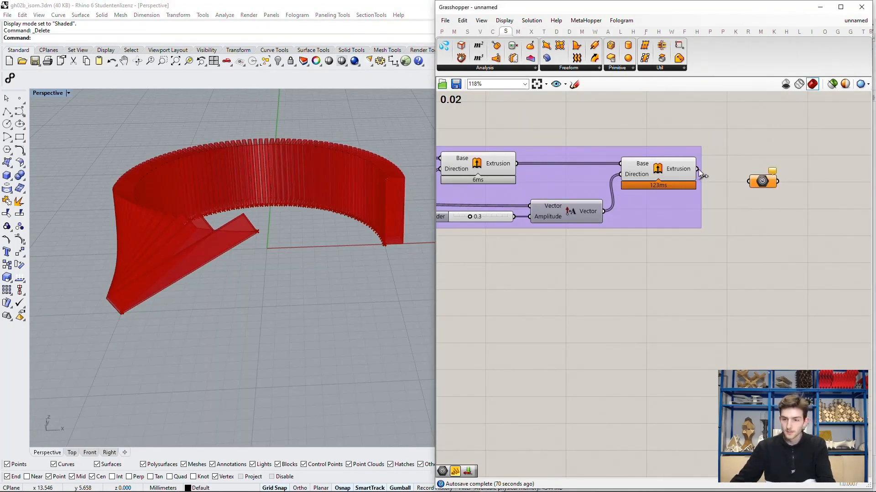
pyautogui.moveTo(698, 169); pyautogui.dragTo(767, 169)
pyautogui.click(760, 182)
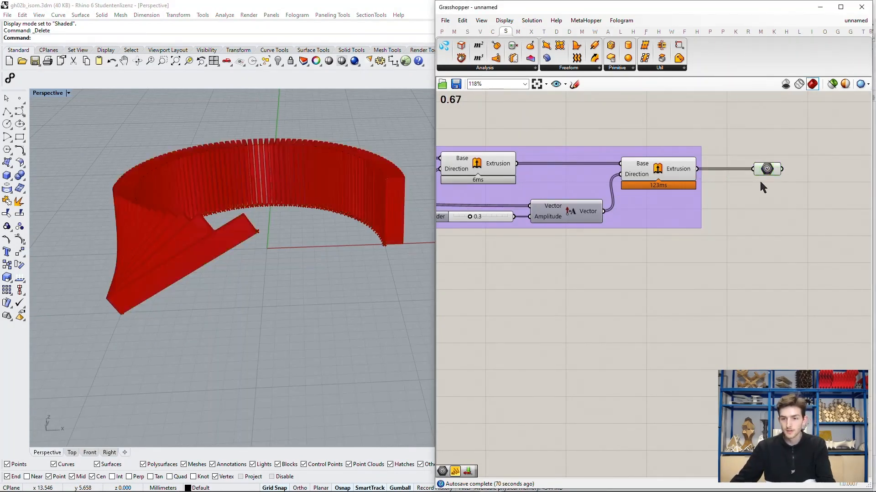
# Step: Set the Perspective viewport to Arctic display and disable the preview of all components except the final Geometry parameter
pyautogui.click(68, 93)
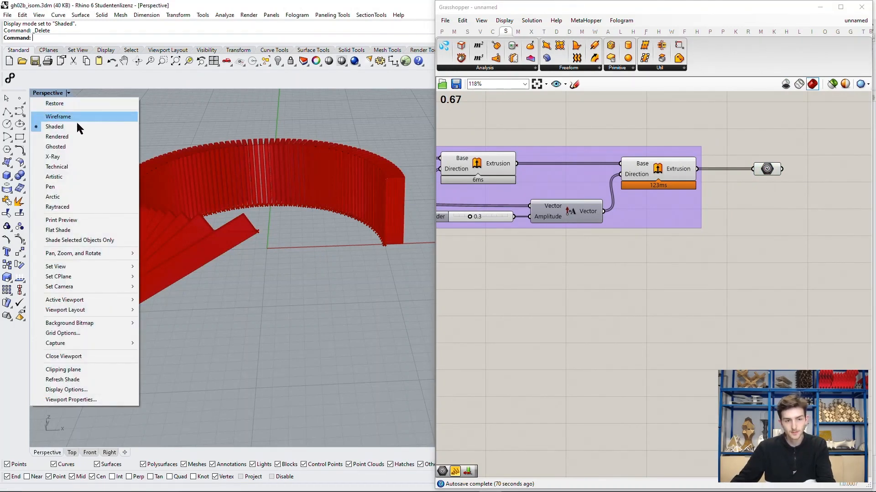
pyautogui.click(84, 195)
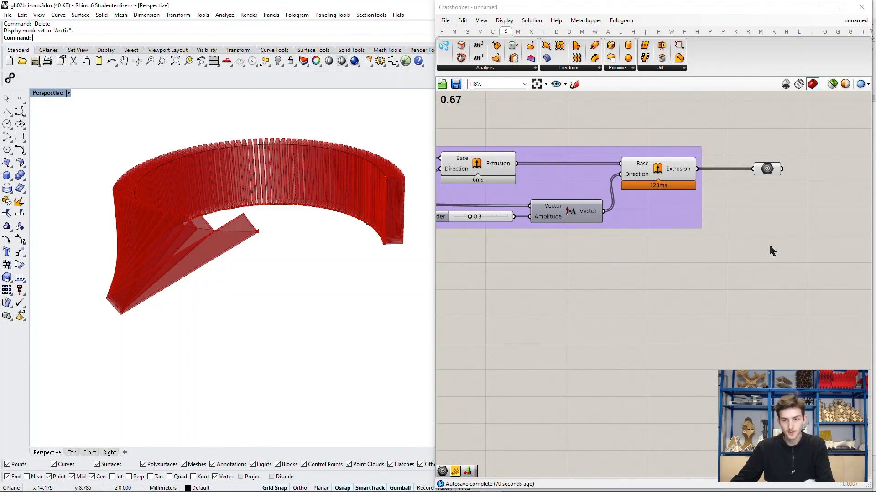
pyautogui.scroll(-6, 770, 251)
pyautogui.moveTo(787, 277); pyautogui.dragTo(505, 173)
pyautogui.moveTo(784, 300); pyautogui.dragTo(472, 156)
pyautogui.middleClick(661, 176)
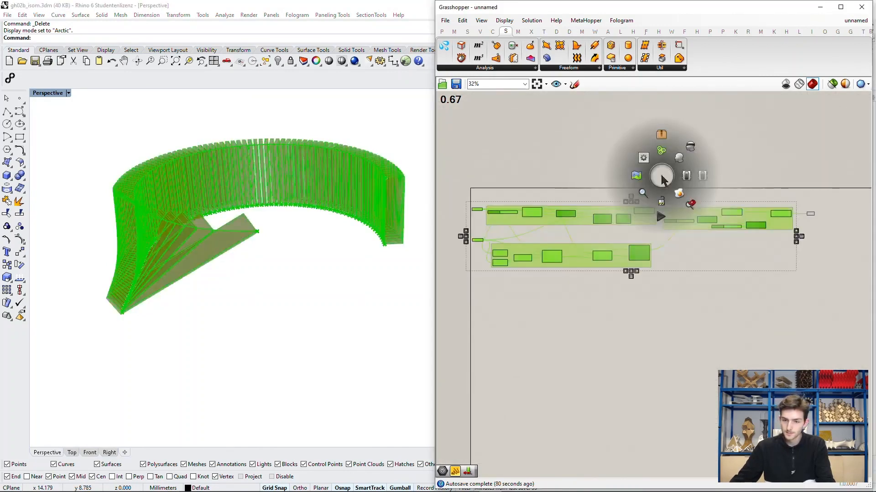
pyautogui.click(687, 148)
pyautogui.click(759, 160)
pyautogui.scroll(8, 804, 212)
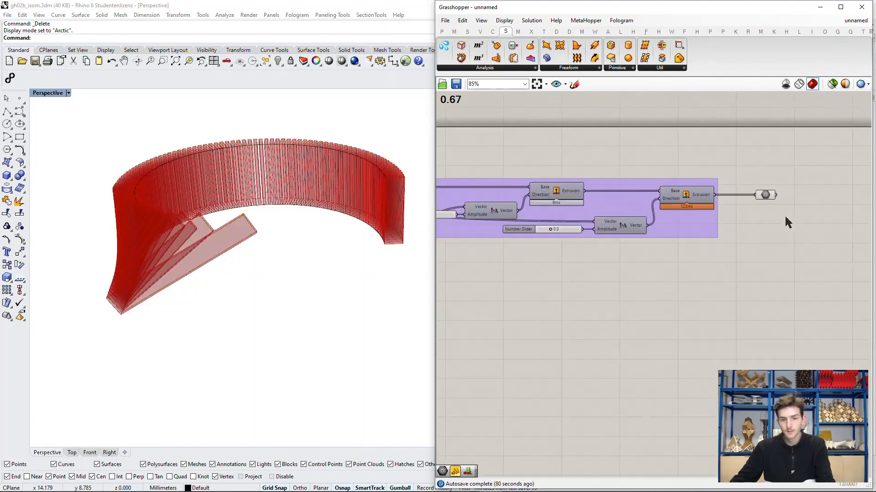
# Step: Bake the final Geometry parameter into the Rhino document with the default attributes
pyautogui.scroll(2, 720, 177)
pyautogui.click(786, 193)
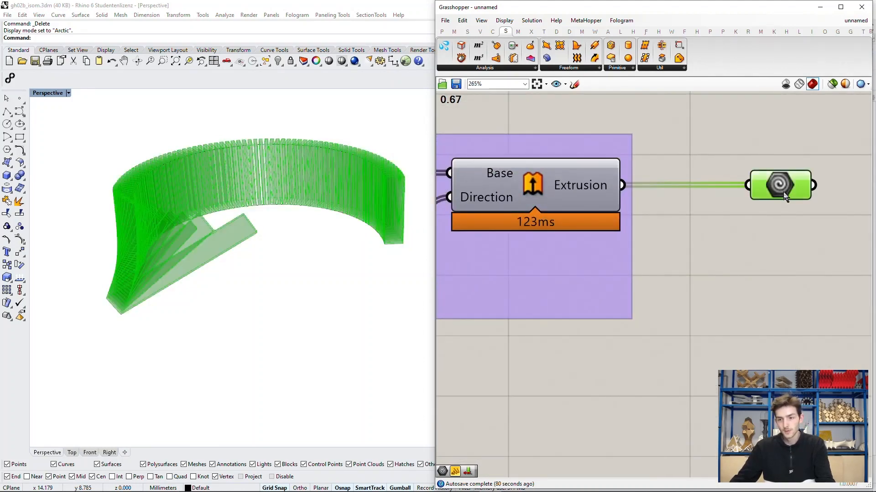
pyautogui.moveTo(782, 190); pyautogui.dragTo(676, 197, button='right')
pyautogui.rightClick(675, 191)
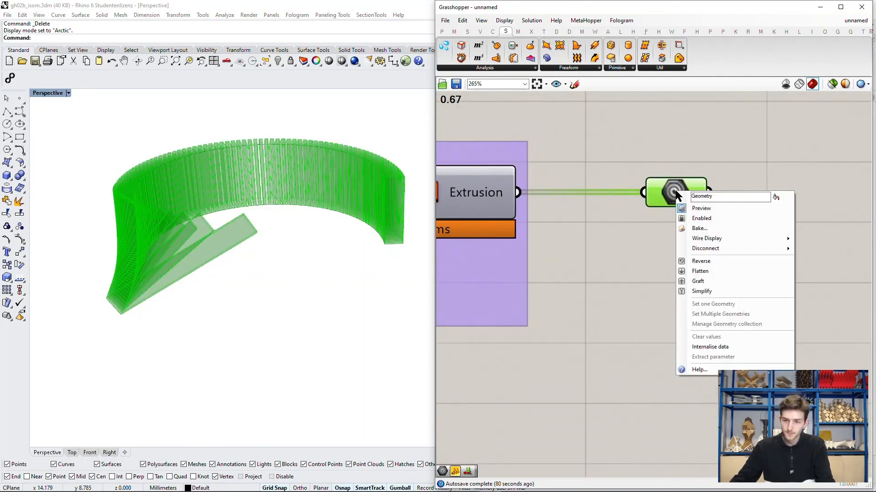
pyautogui.click(704, 228)
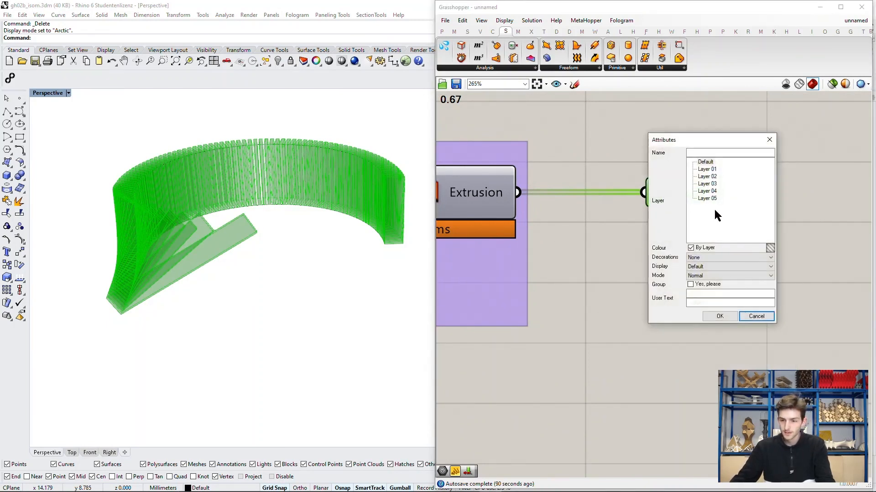
pyautogui.click(718, 316)
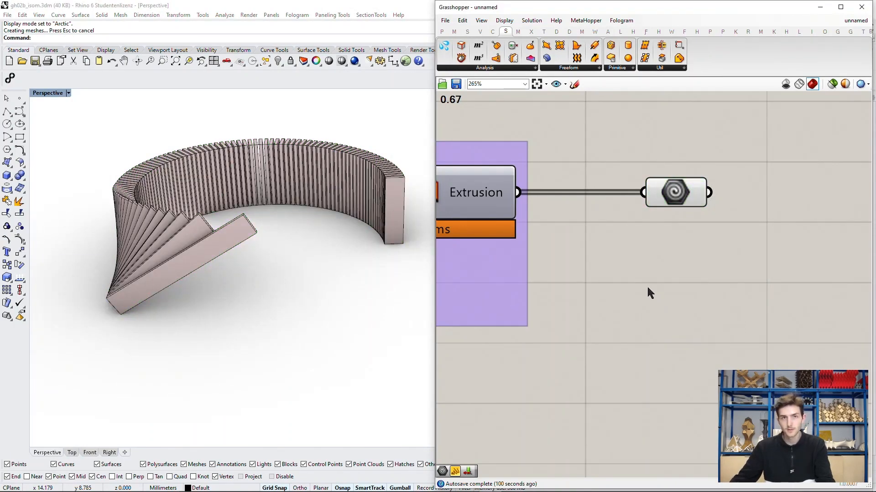
# Step: Turn off all Grasshopper preview geometry and minimize the Grasshopper window to show only the baked strips in Rhino
pyautogui.scroll(-2, 656, 282)
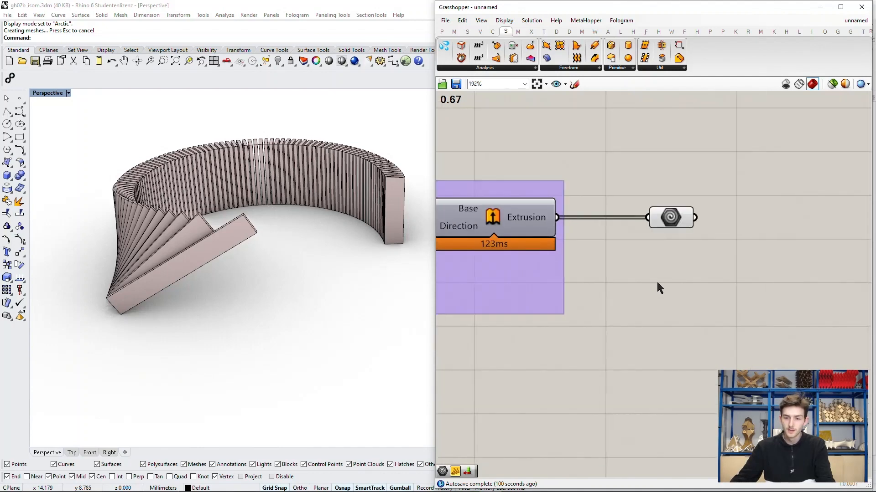
pyautogui.scroll(-4, 729, 267)
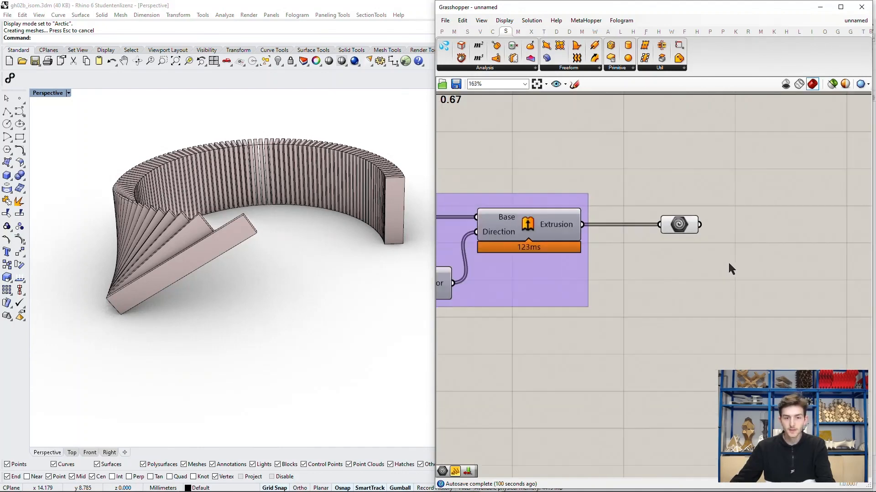
pyautogui.scroll(1, 516, 278)
pyautogui.scroll(1, 519, 286)
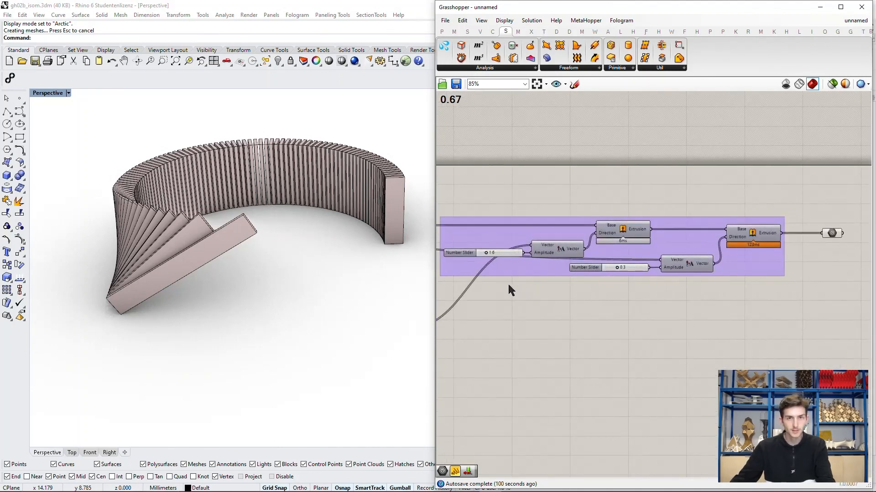
pyautogui.scroll(-2, 639, 283)
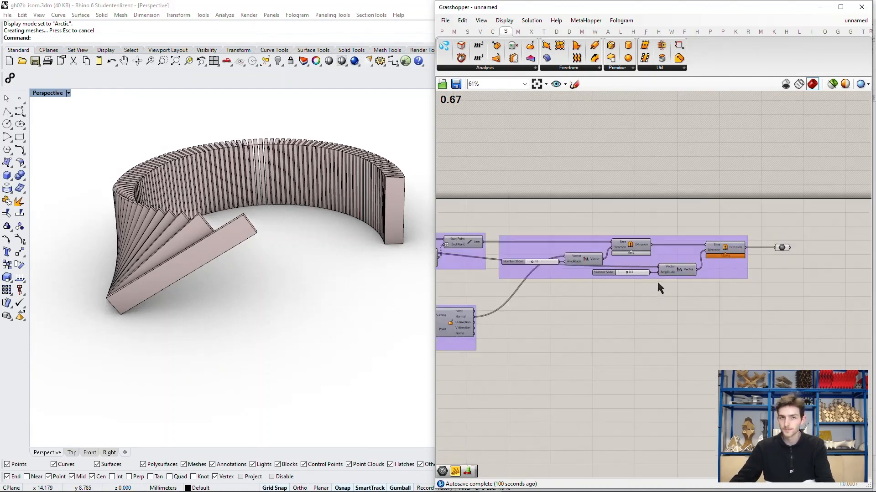
pyautogui.click(786, 84)
pyautogui.click(812, 11)
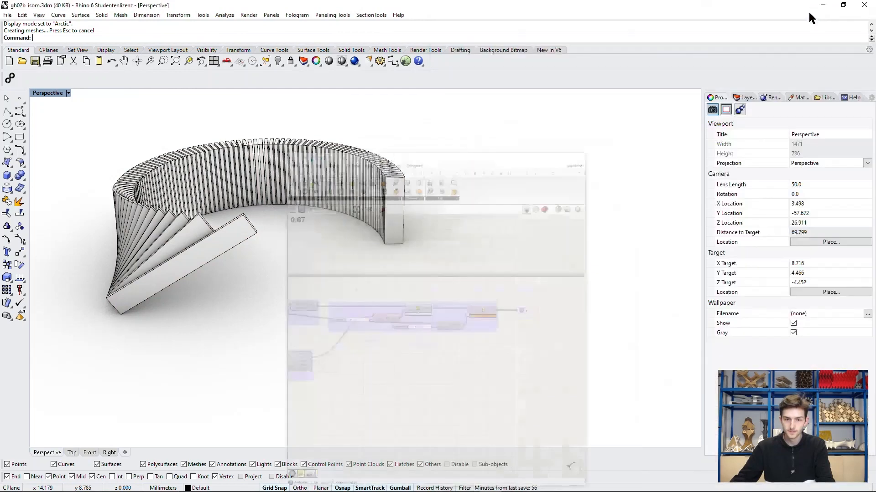